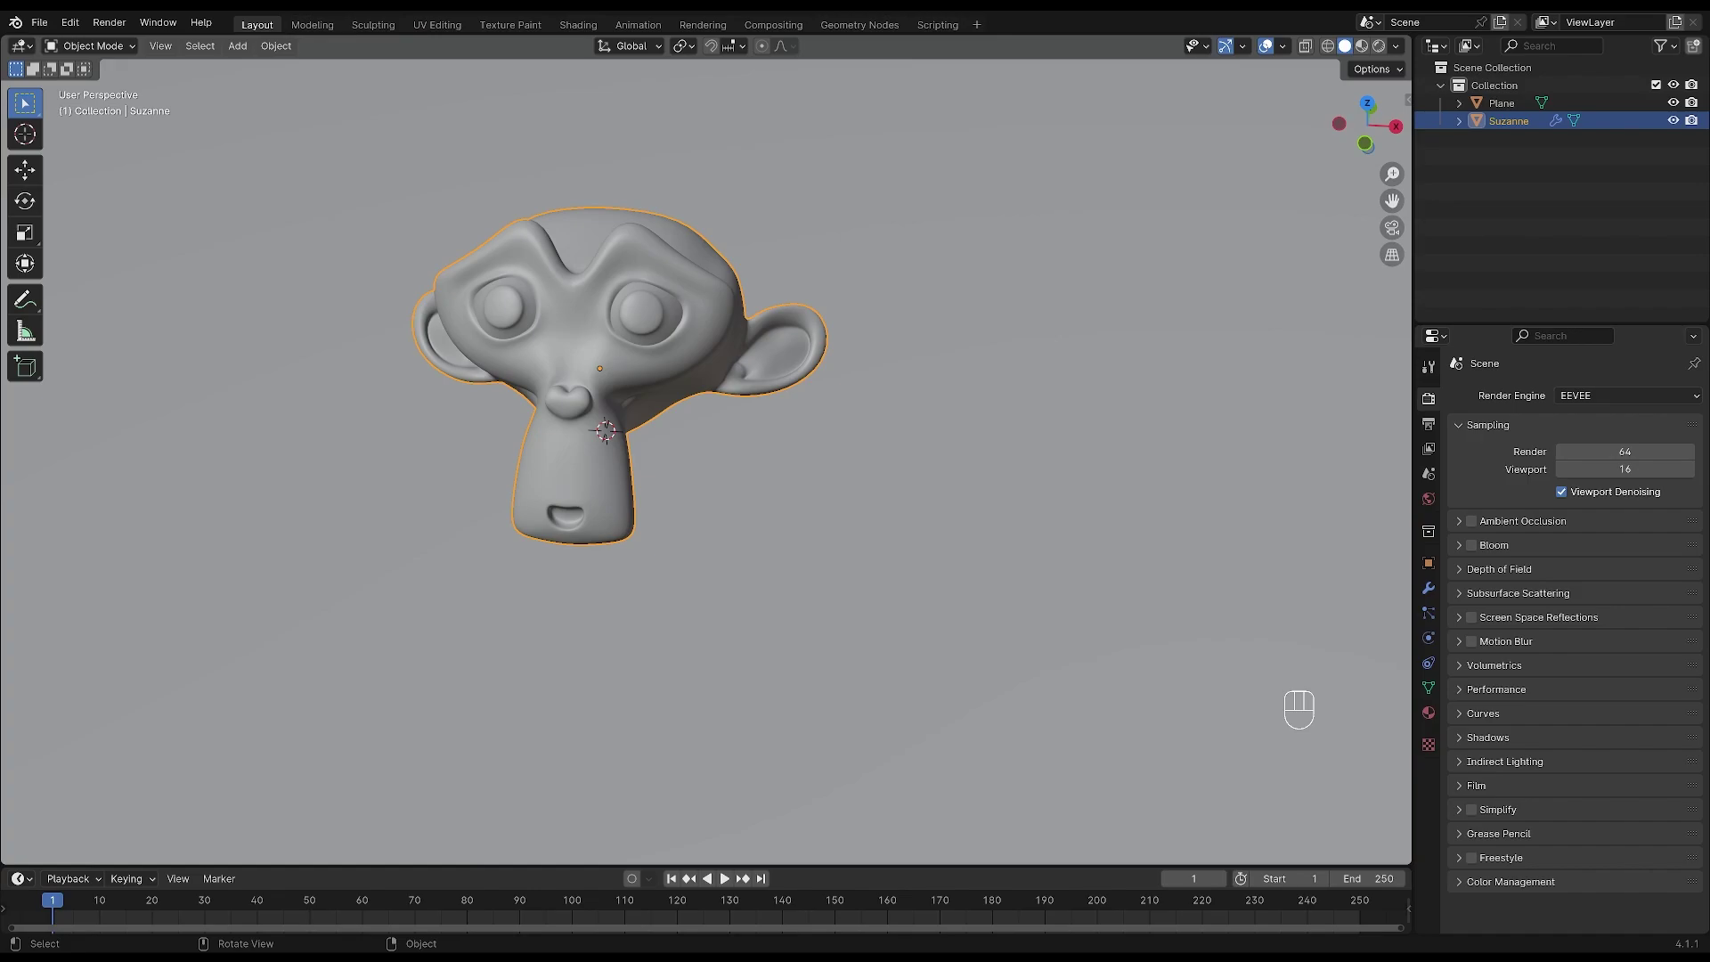
Step: Display the modifiers of the Suzanne monkey head and apply smooth shading to it
click(1429, 589)
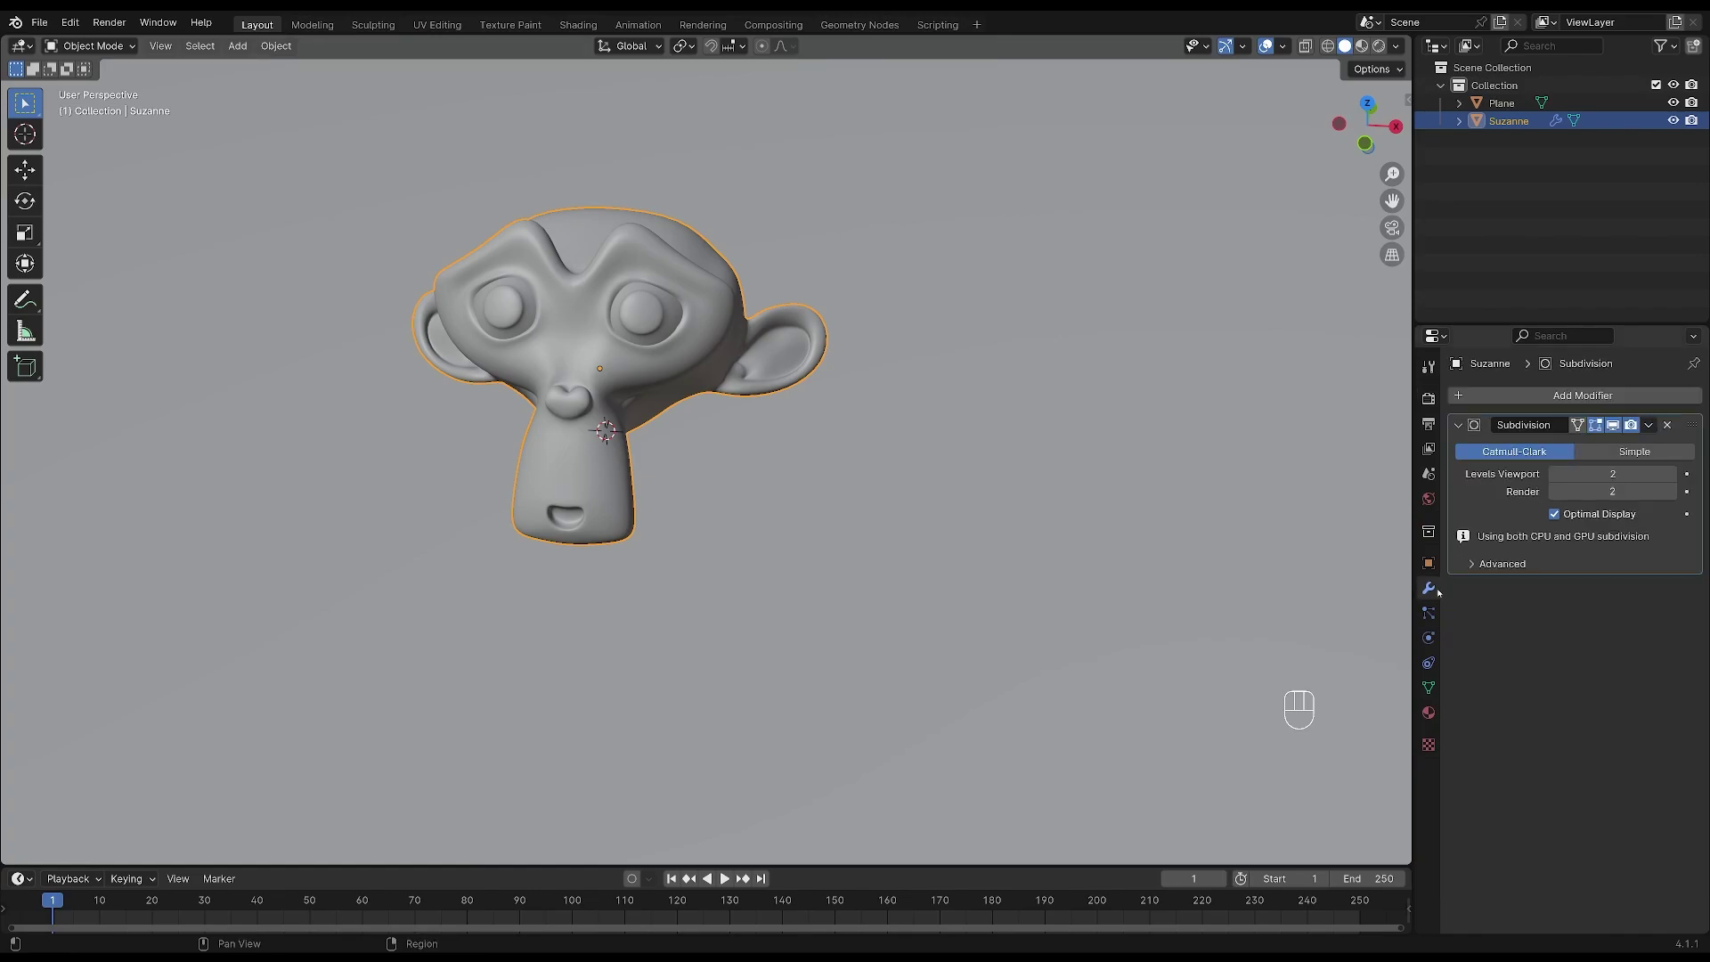
right_click(493, 283)
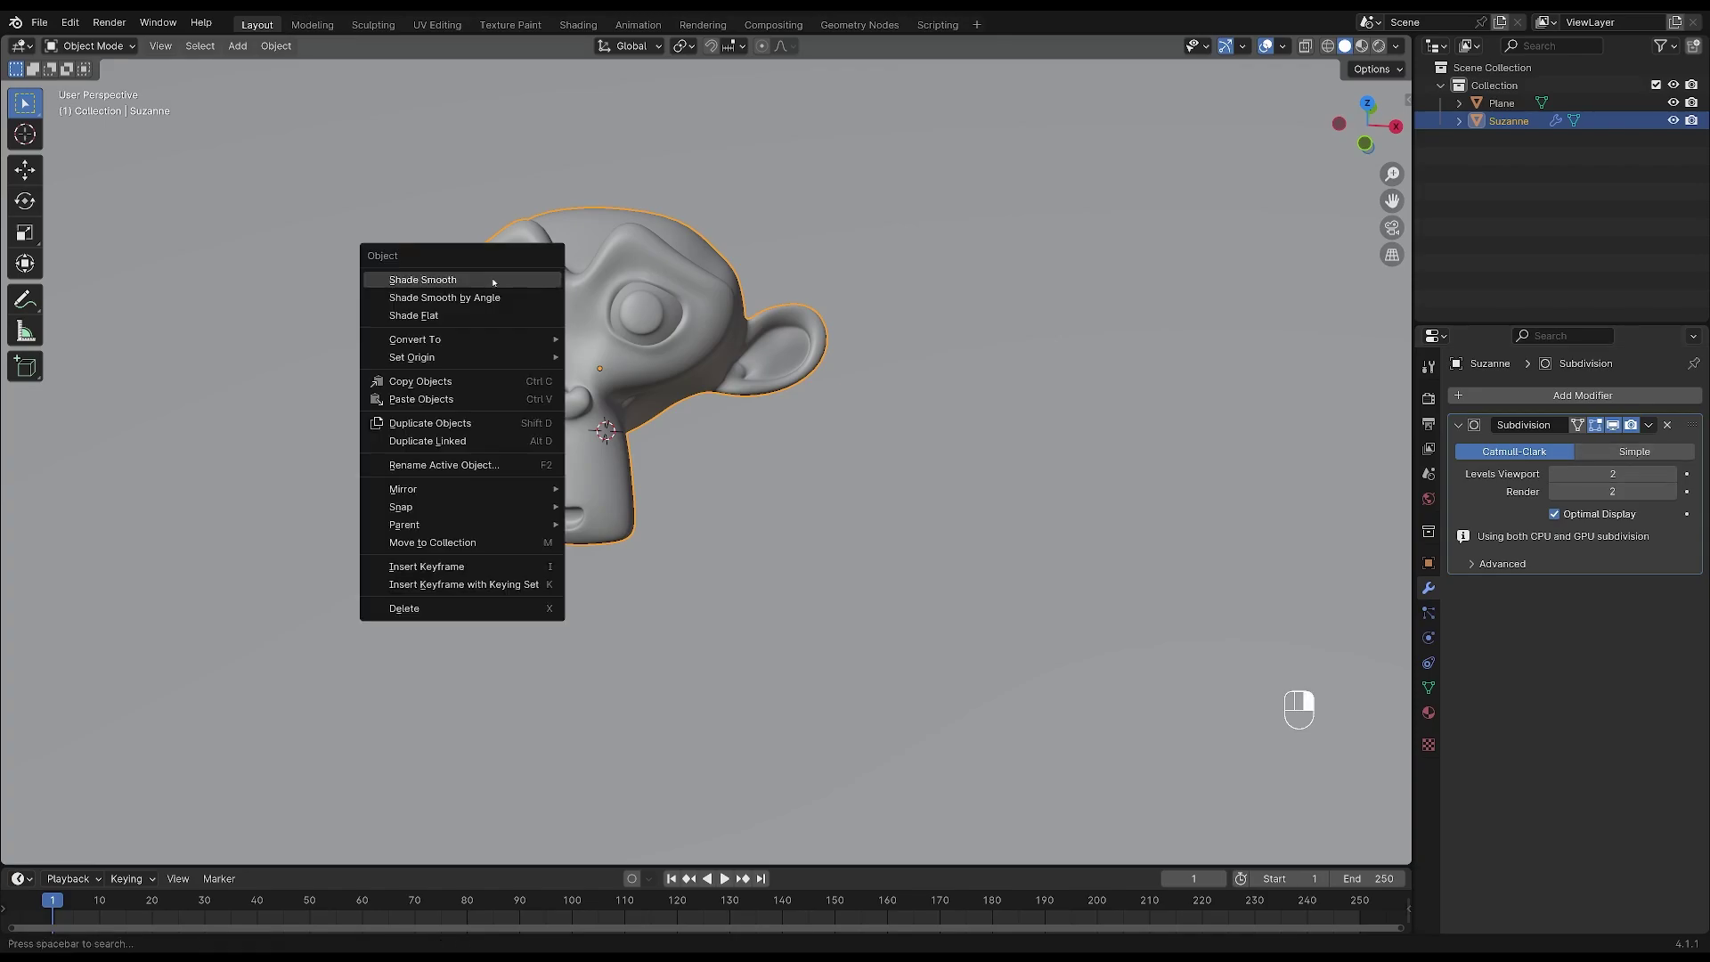
click(505, 282)
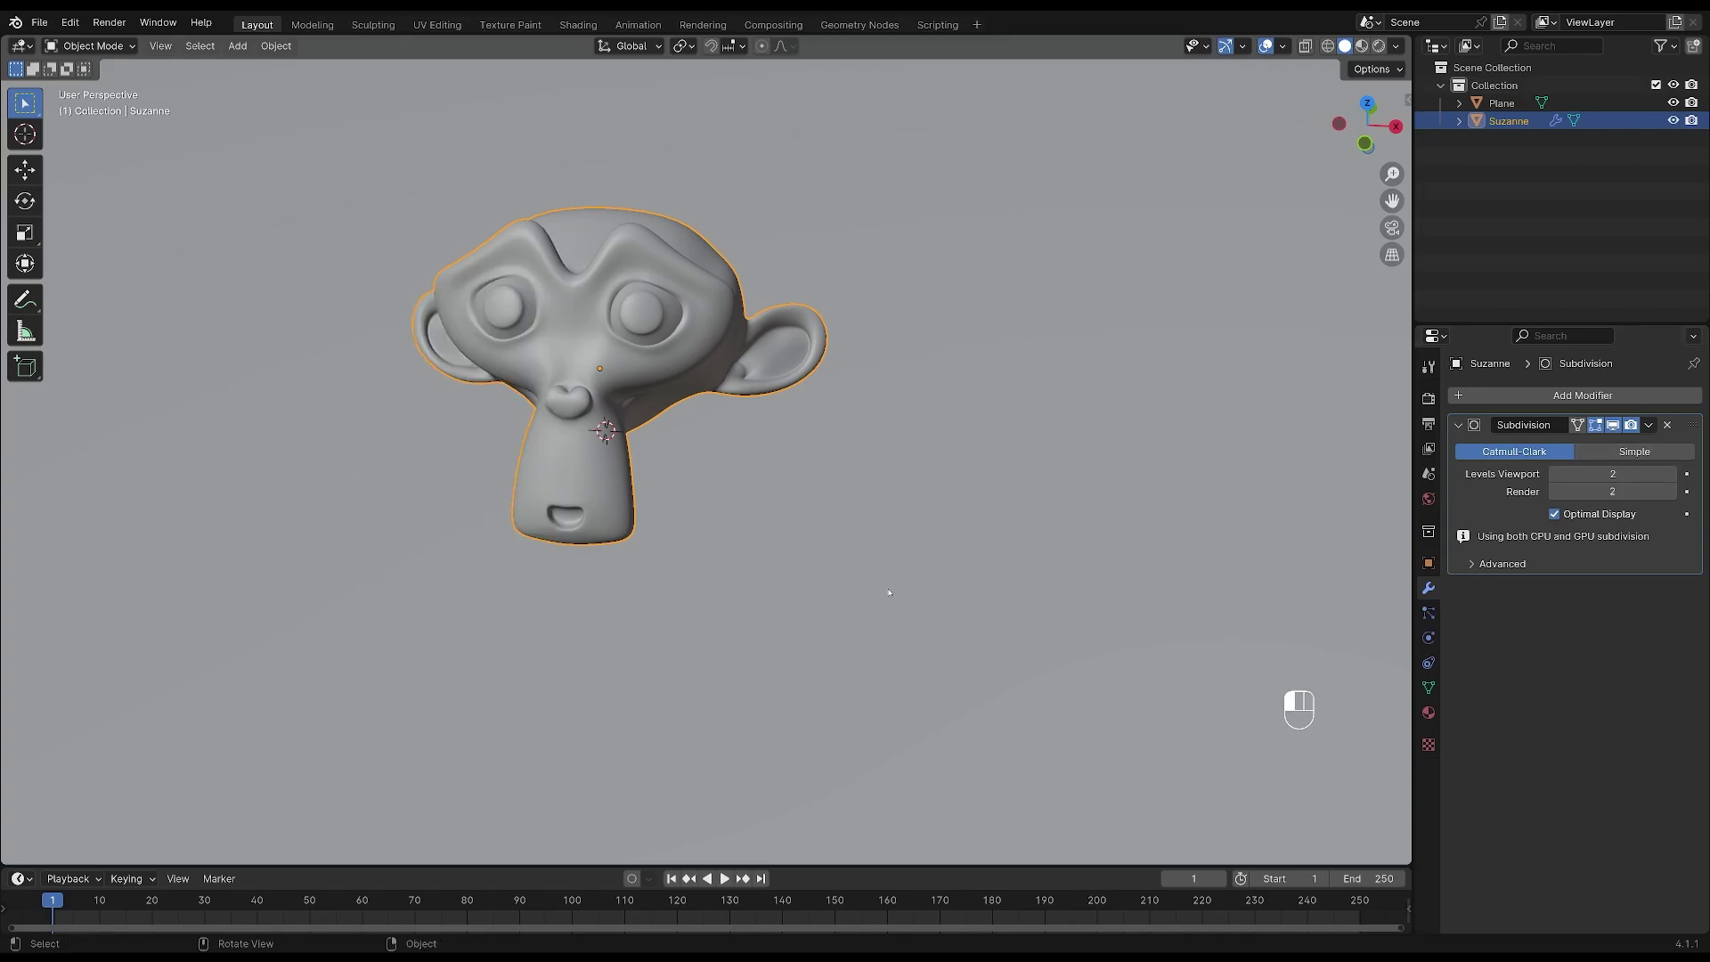
Step: Create a new material on the Suzanne monkey head
click(647, 605)
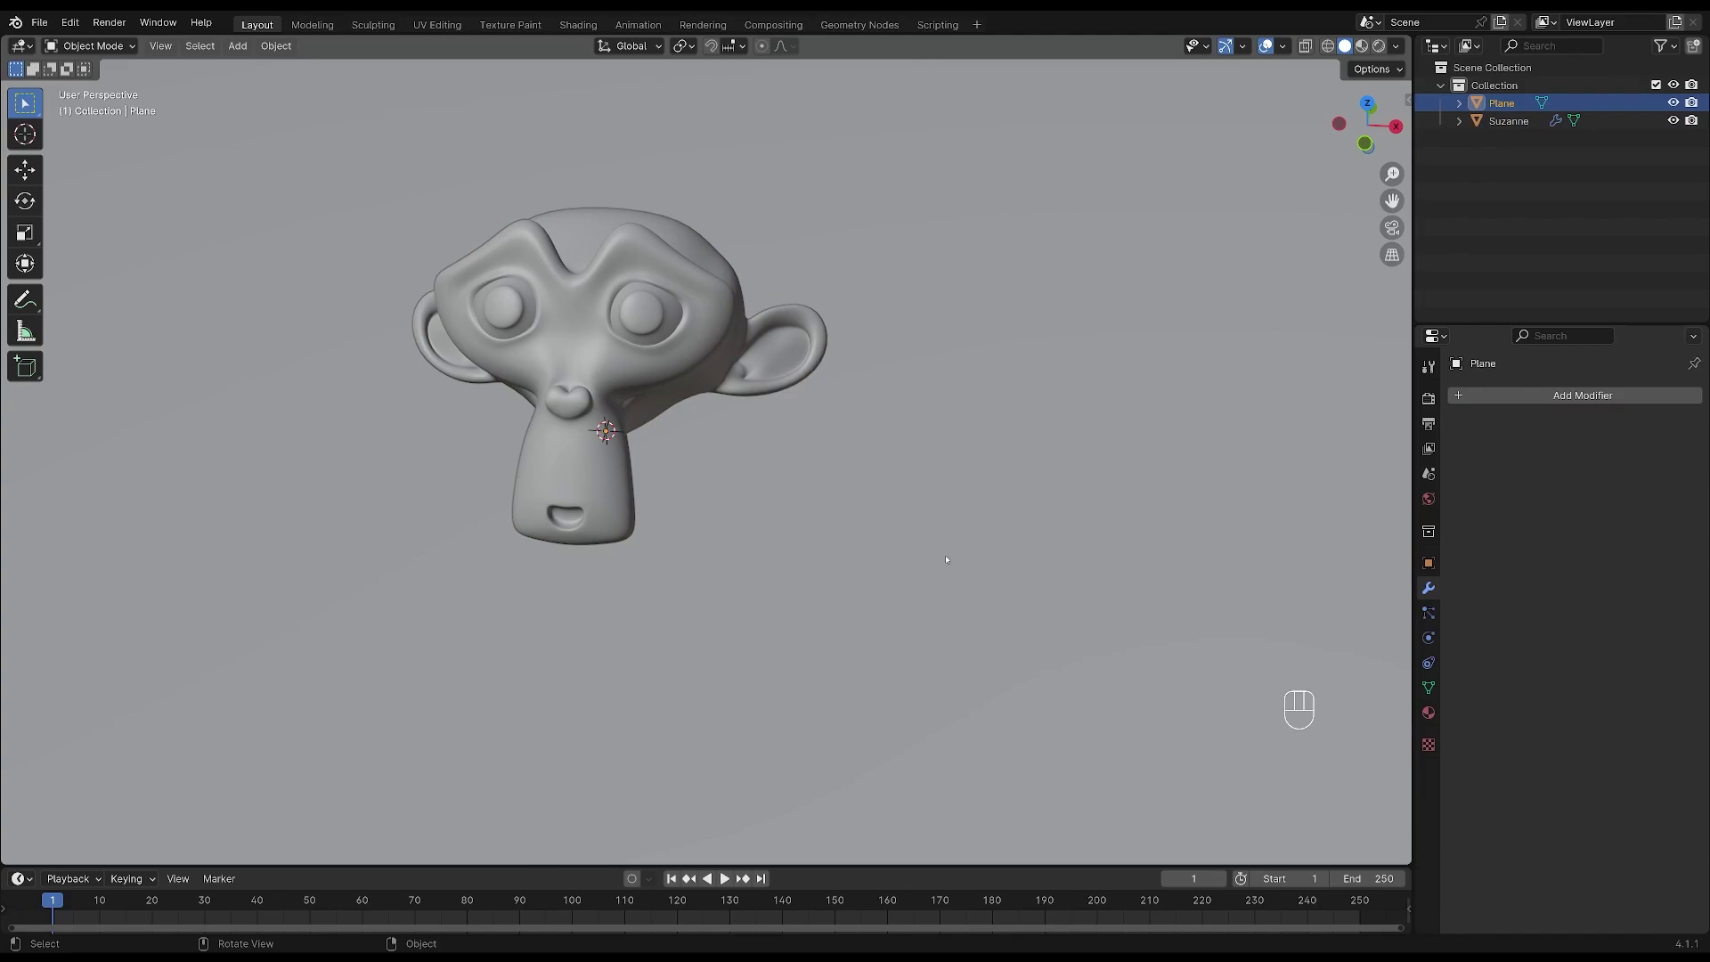
click(654, 349)
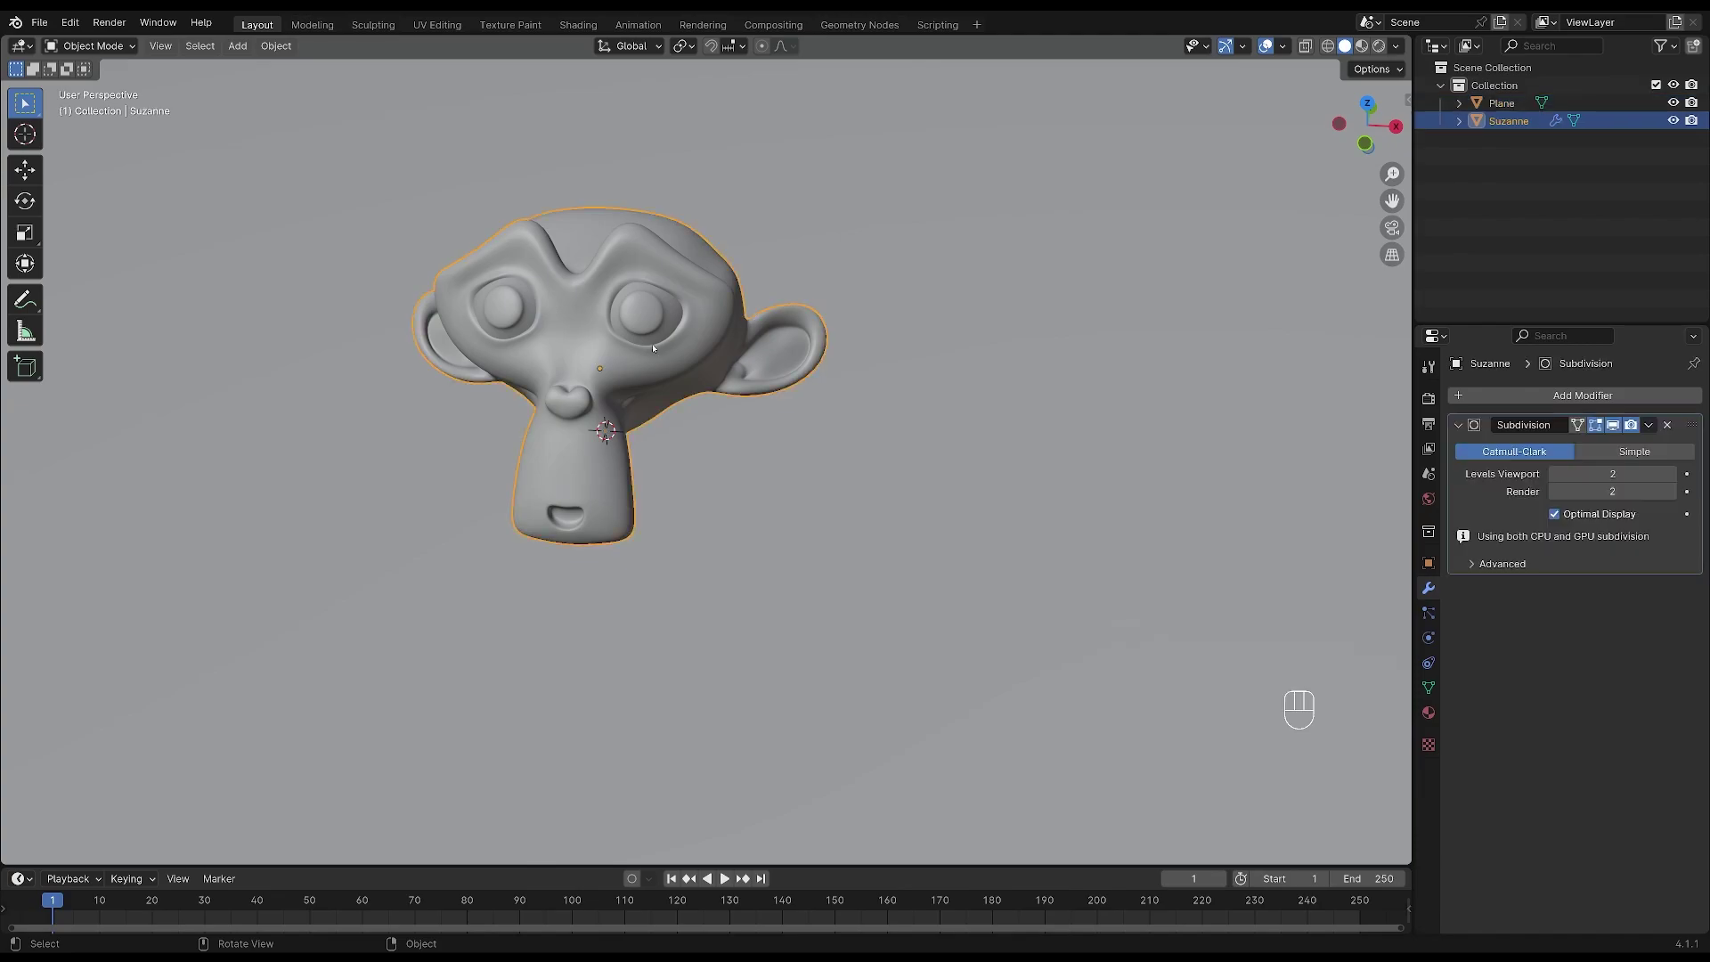
click(1429, 713)
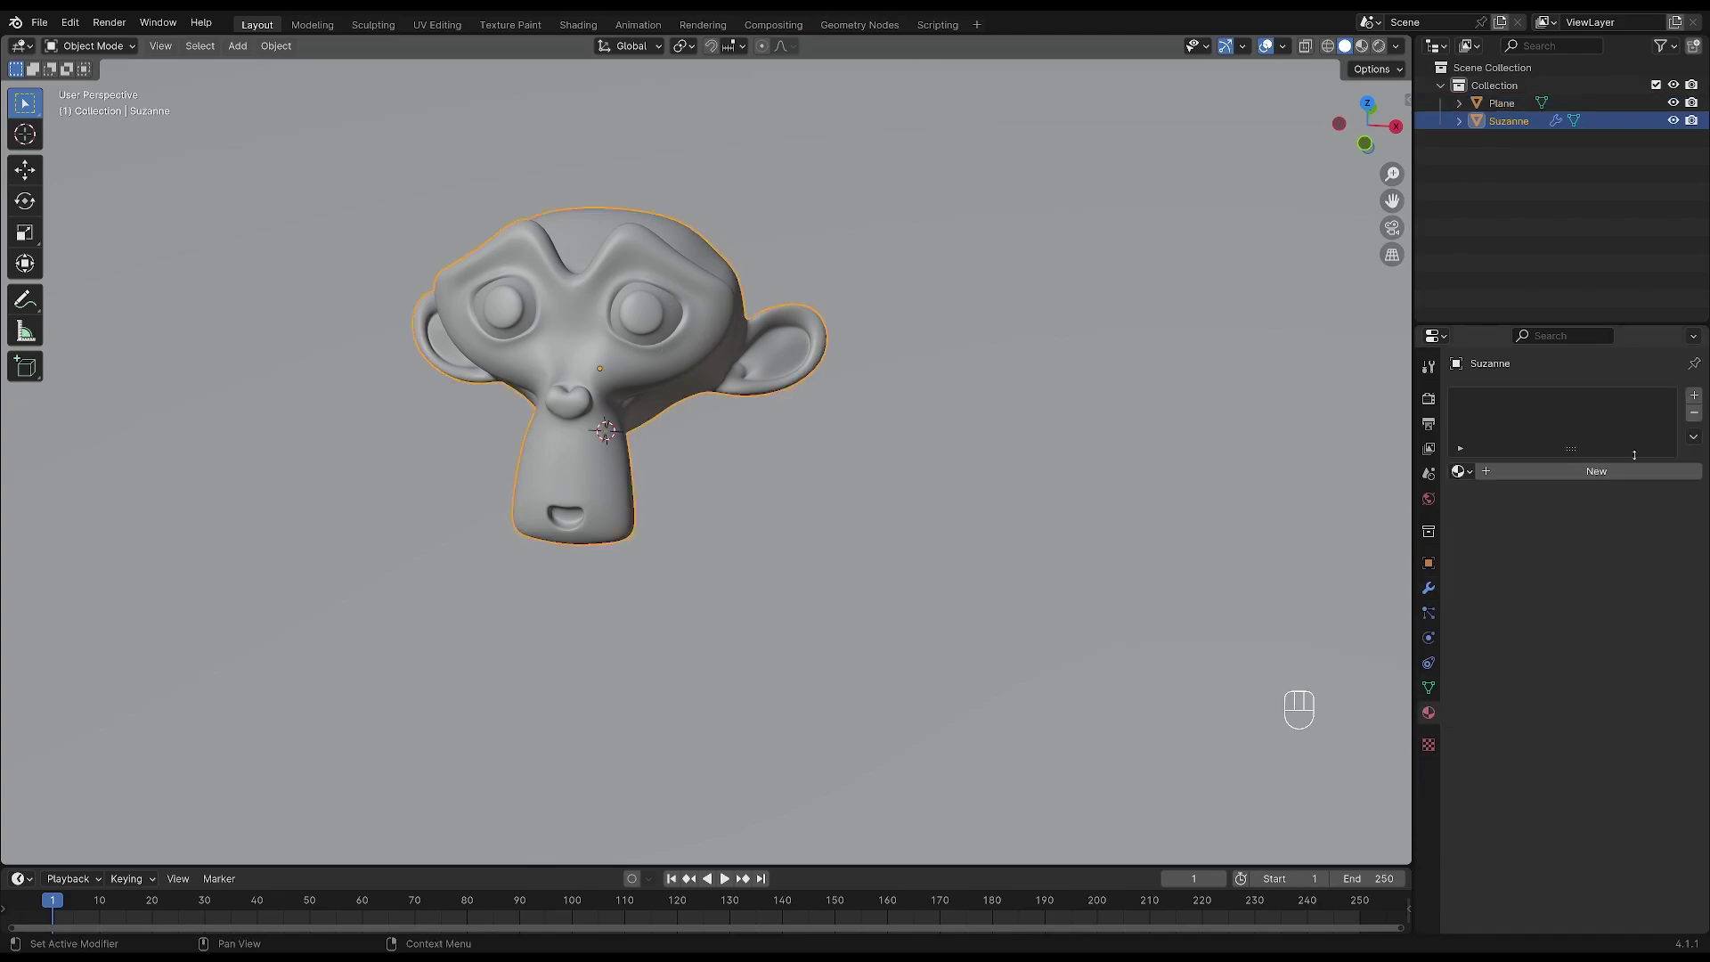
click(1600, 475)
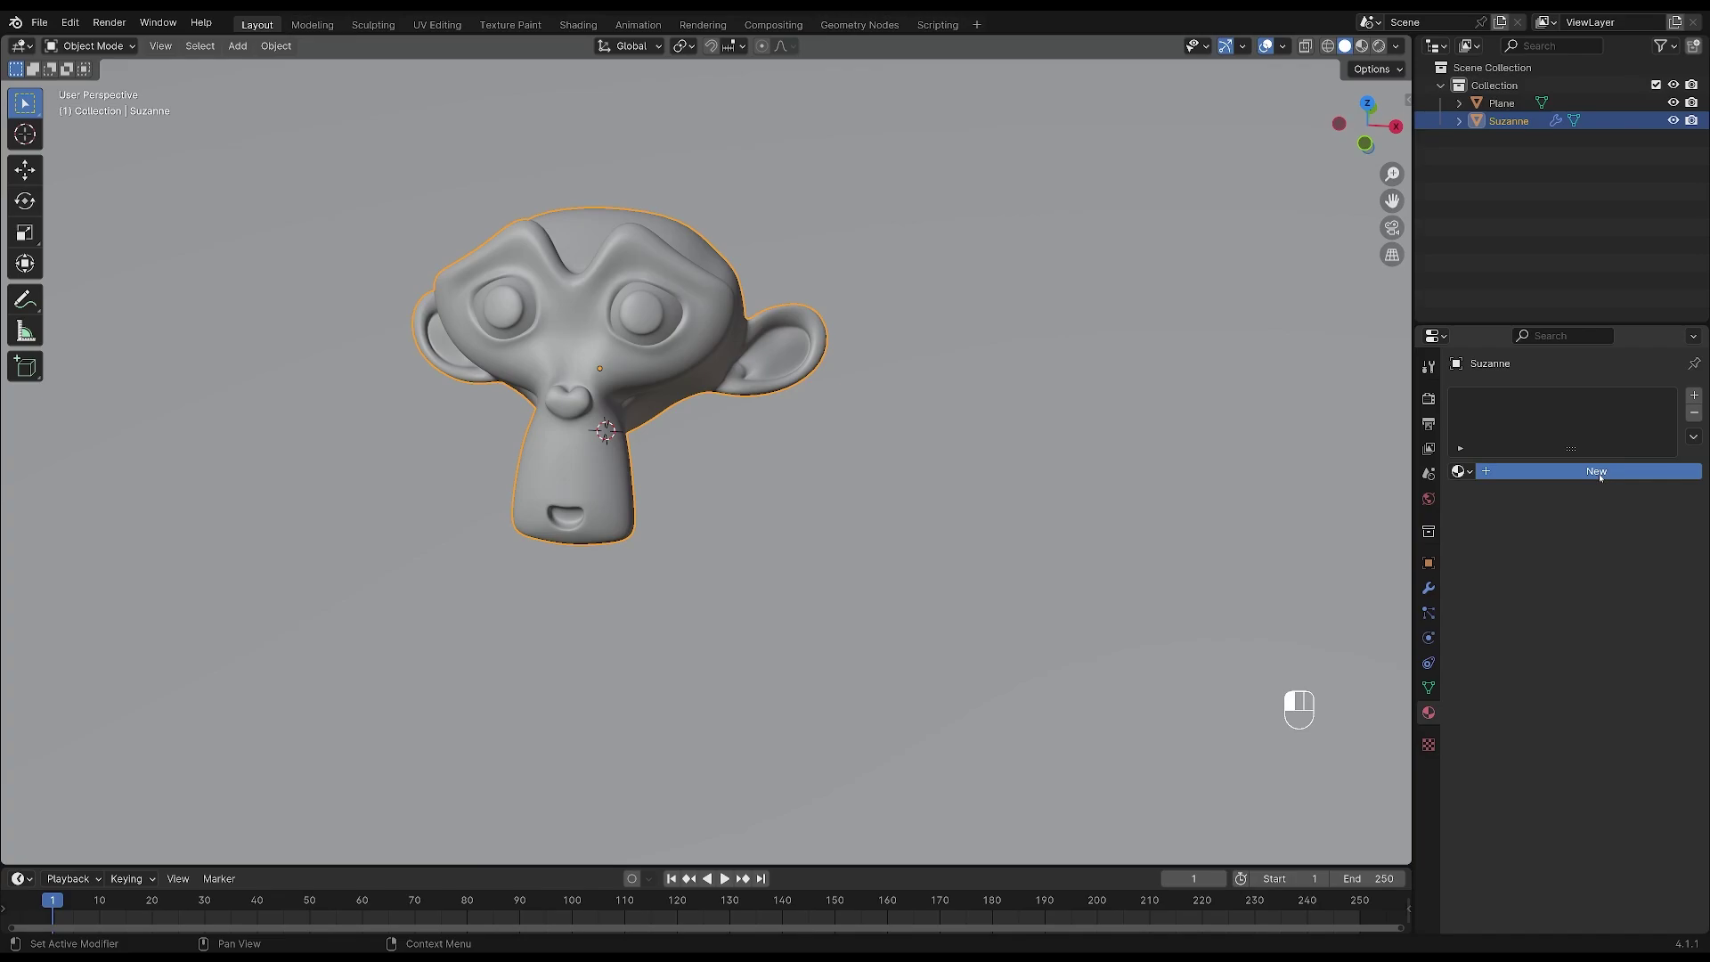
Step: Set the render engine to Cycles with GPU Compute as the device
click(1428, 402)
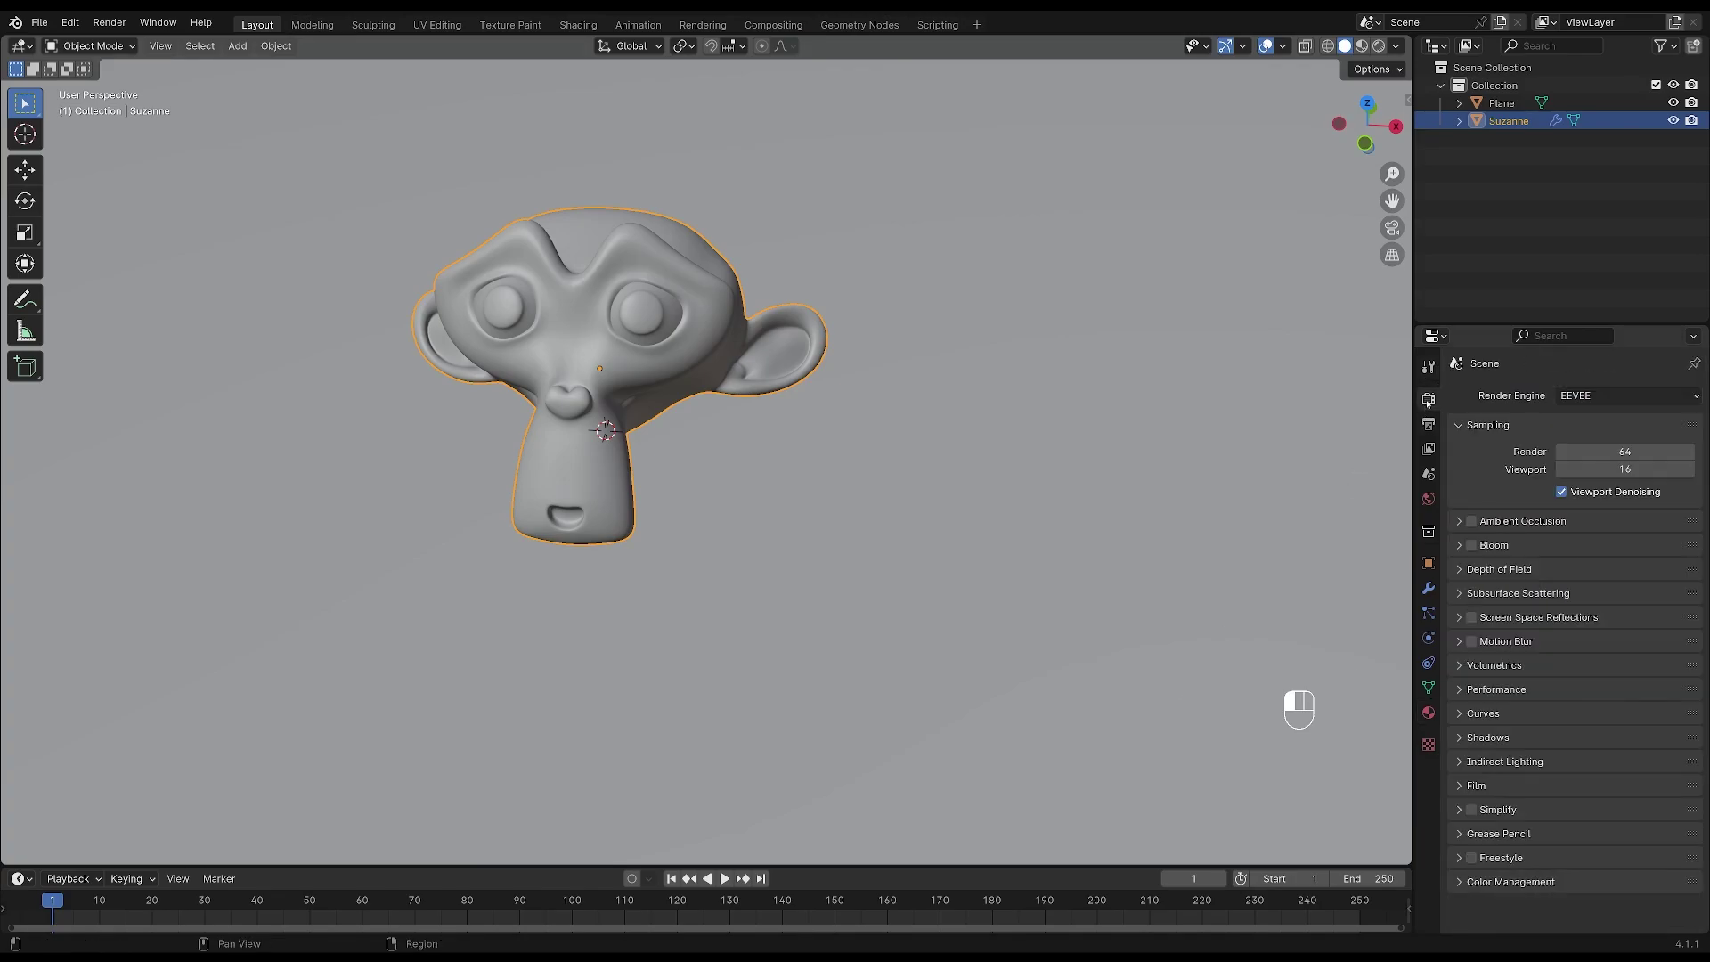
click(1612, 395)
click(1610, 448)
click(1610, 440)
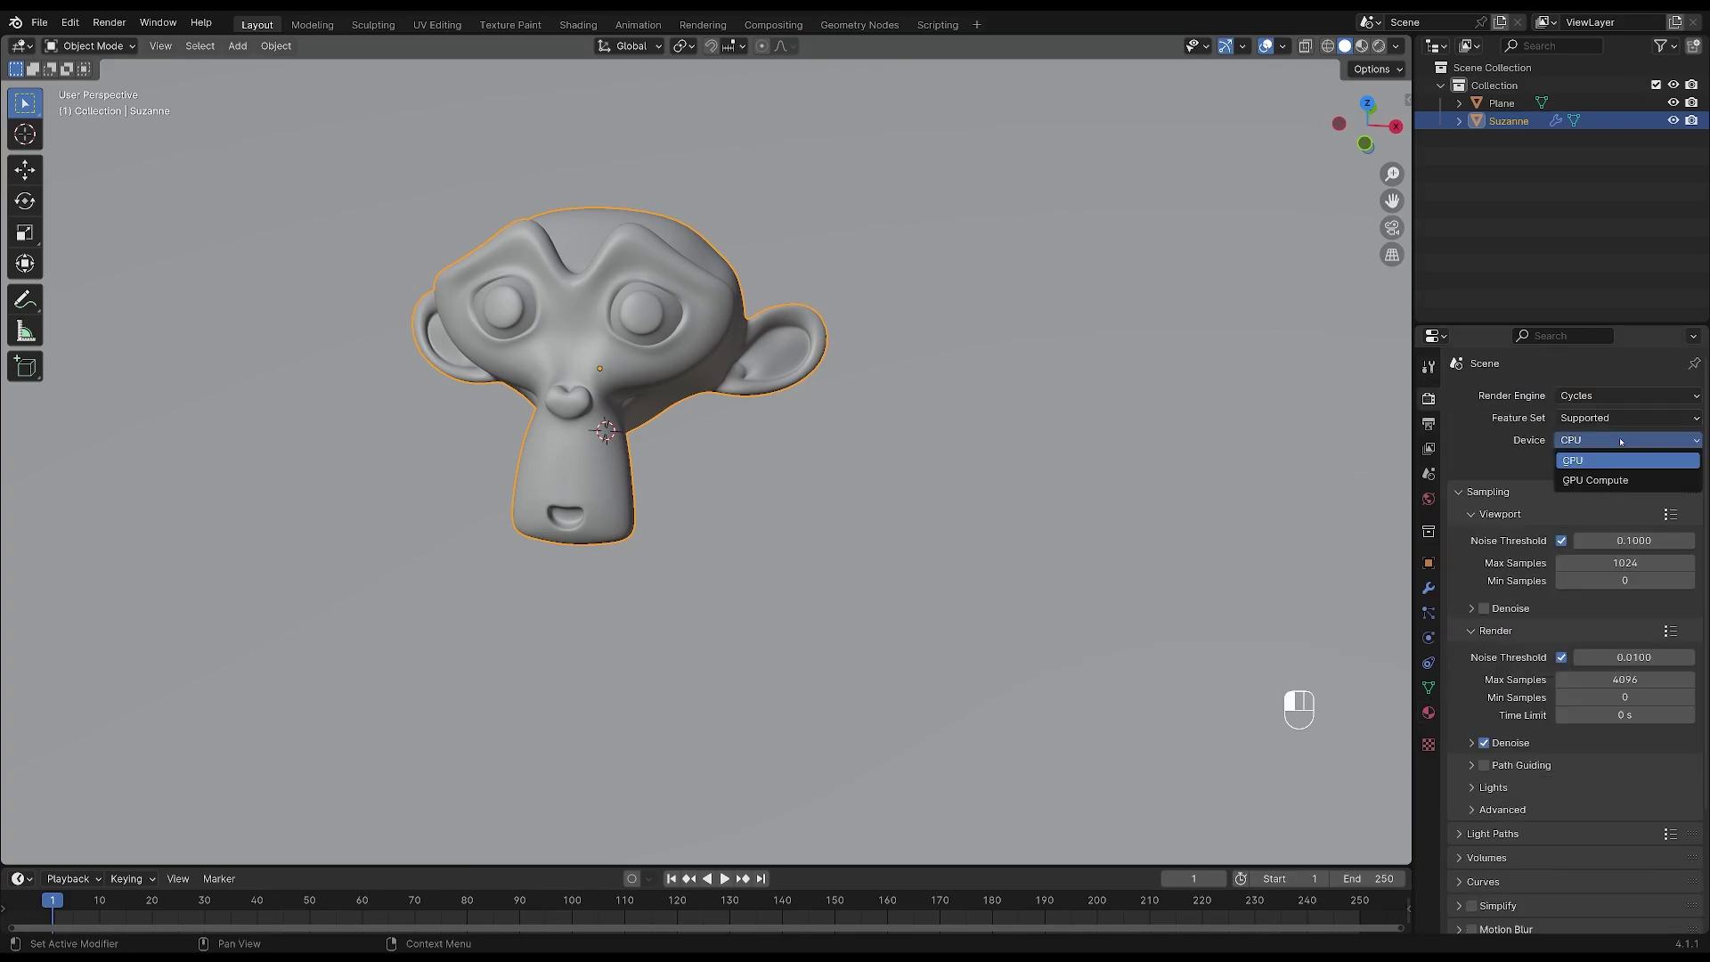
click(1613, 479)
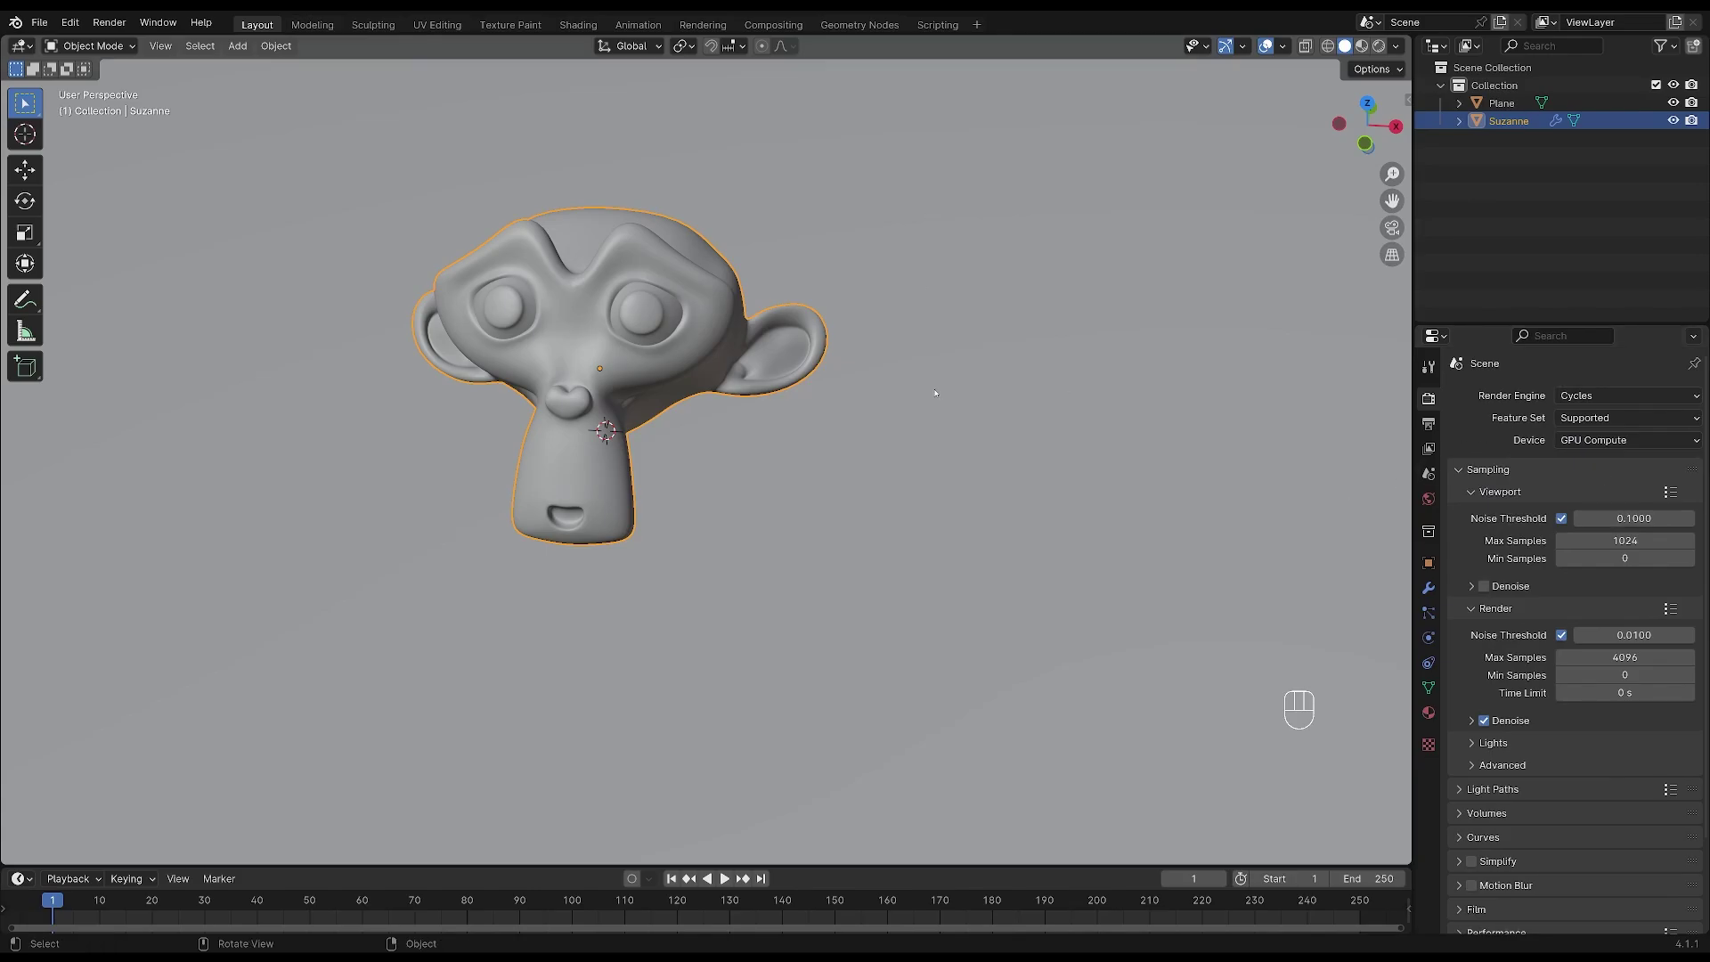
Step: Switch to the Shading workspace and display the viewport in Rendered shading
click(570, 26)
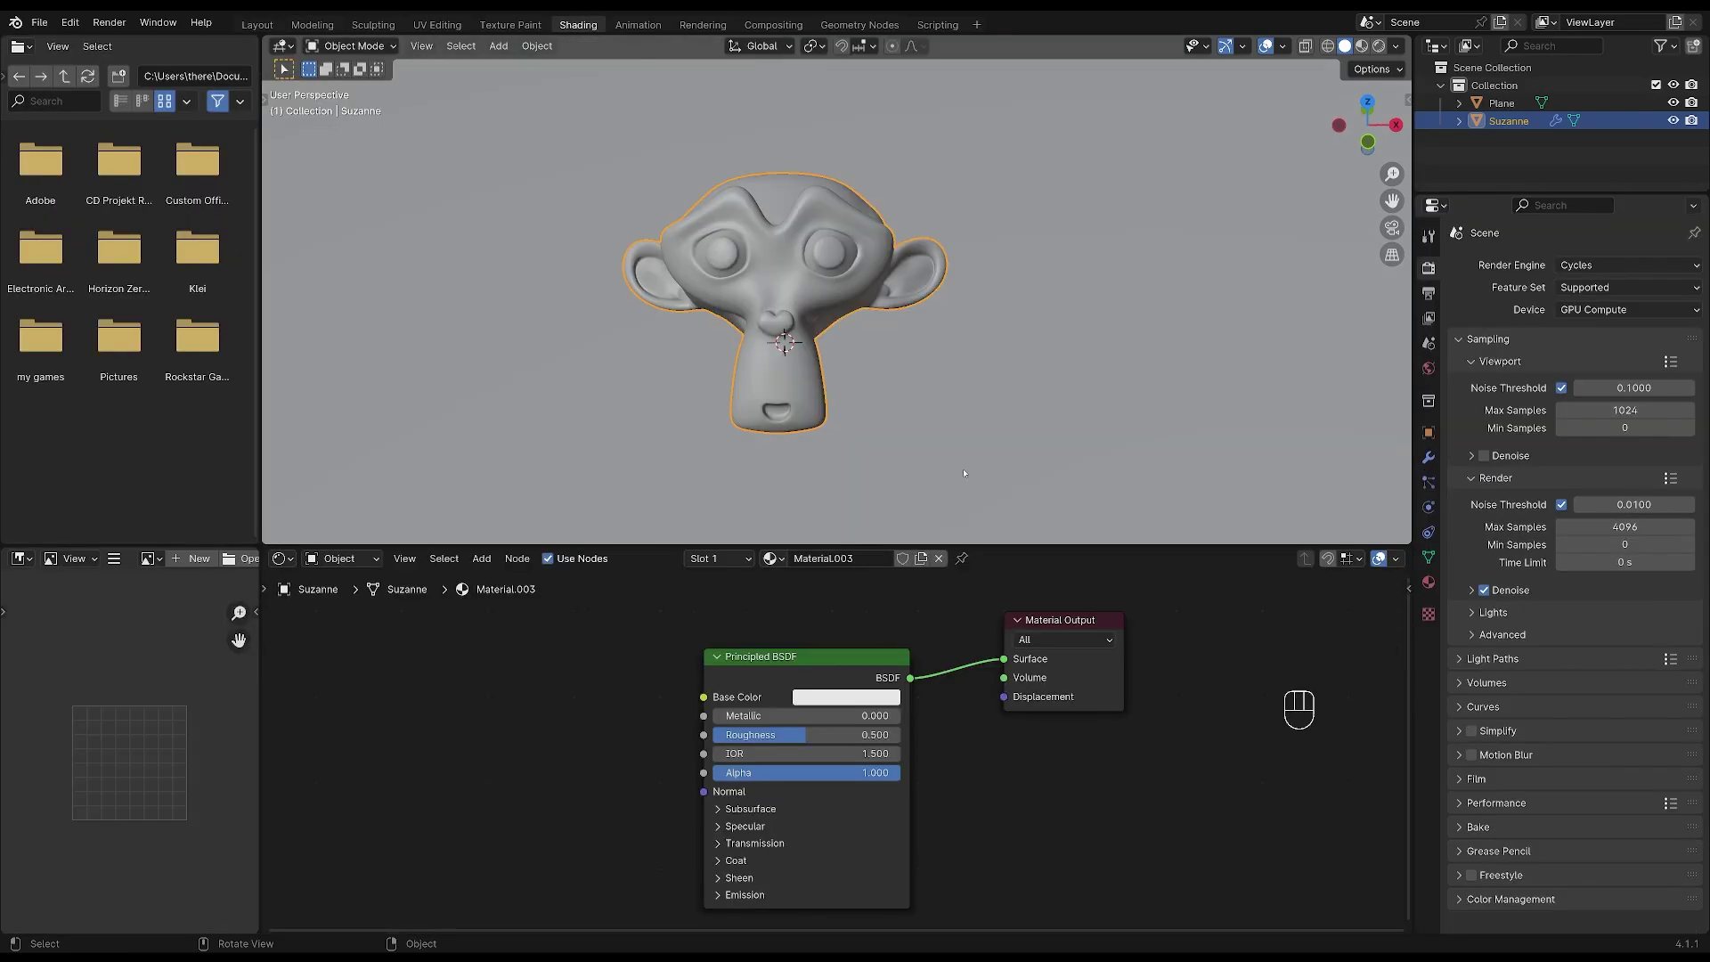
key(z)
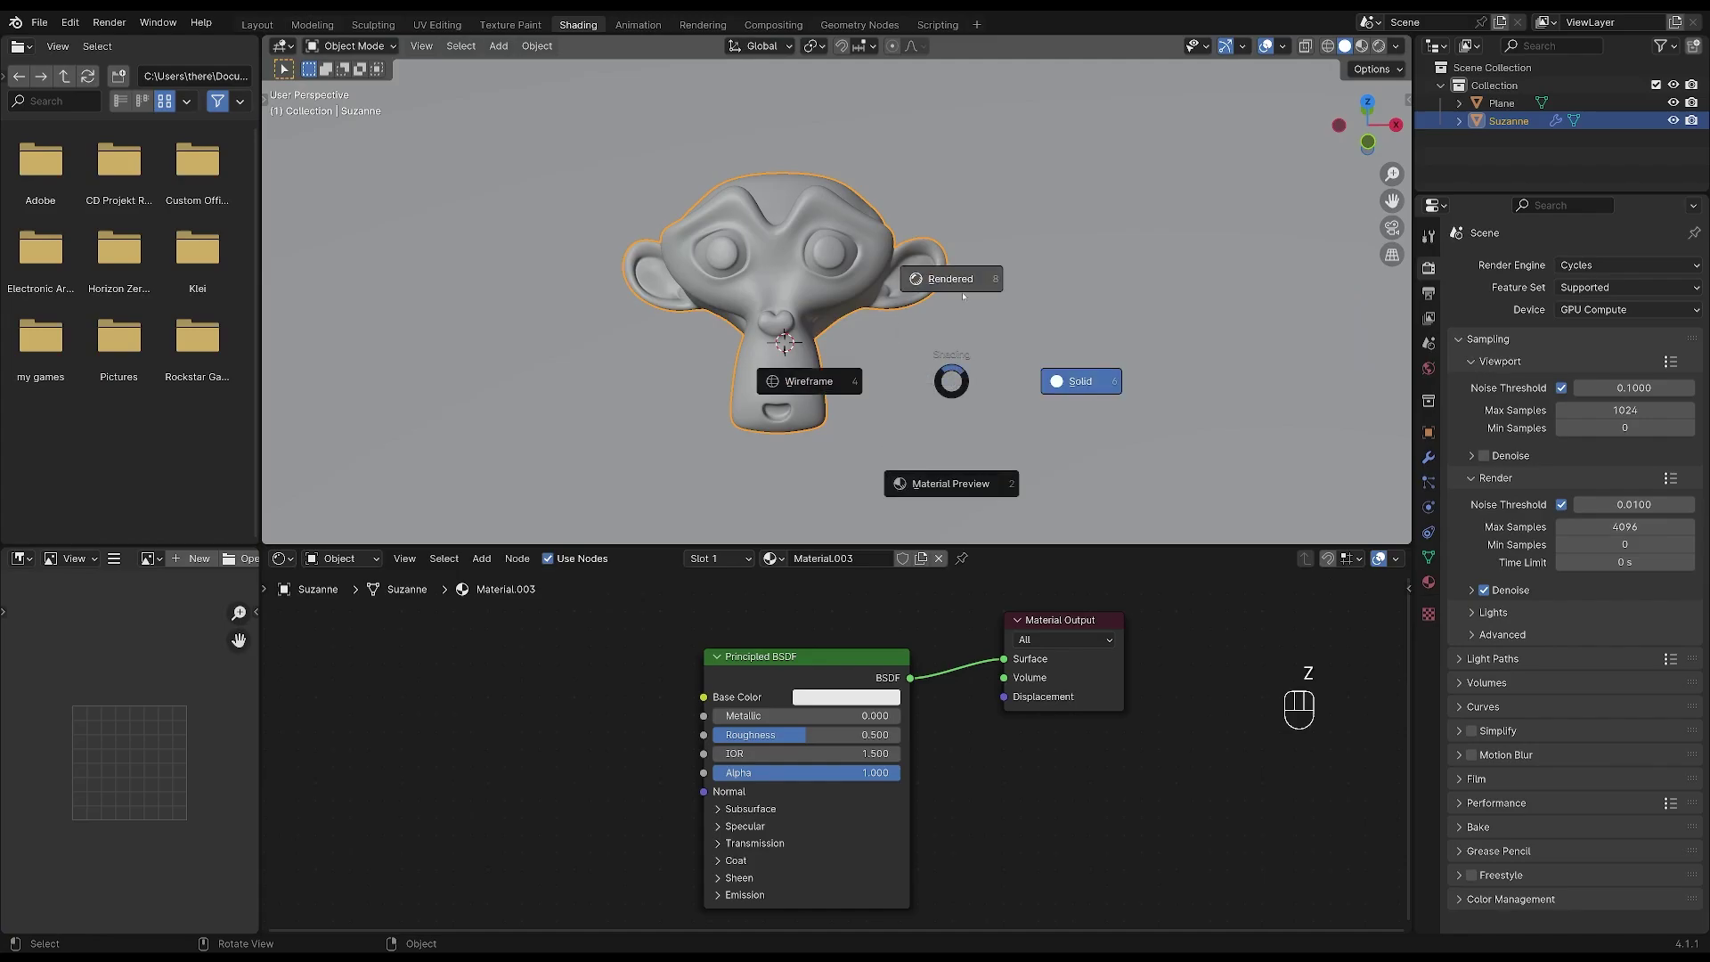
click(962, 278)
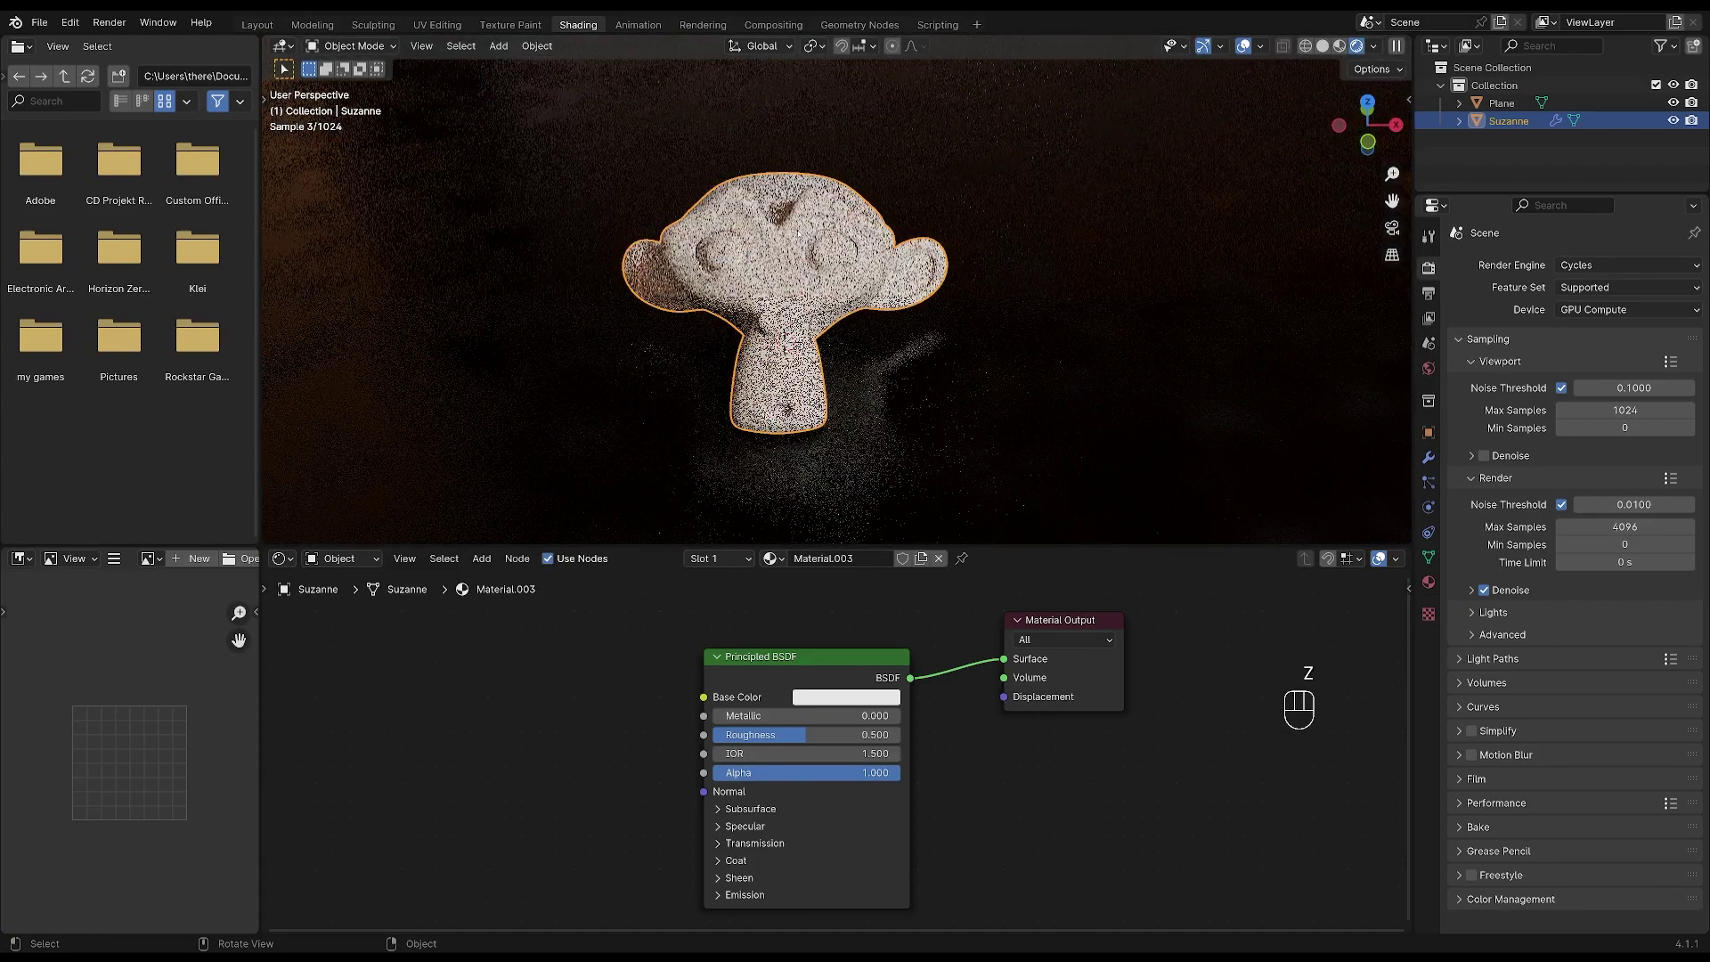
Step: Replace the Principled BSDF node with a Glass BSDF and connect it to the Material Output's Surface input
click(763, 674)
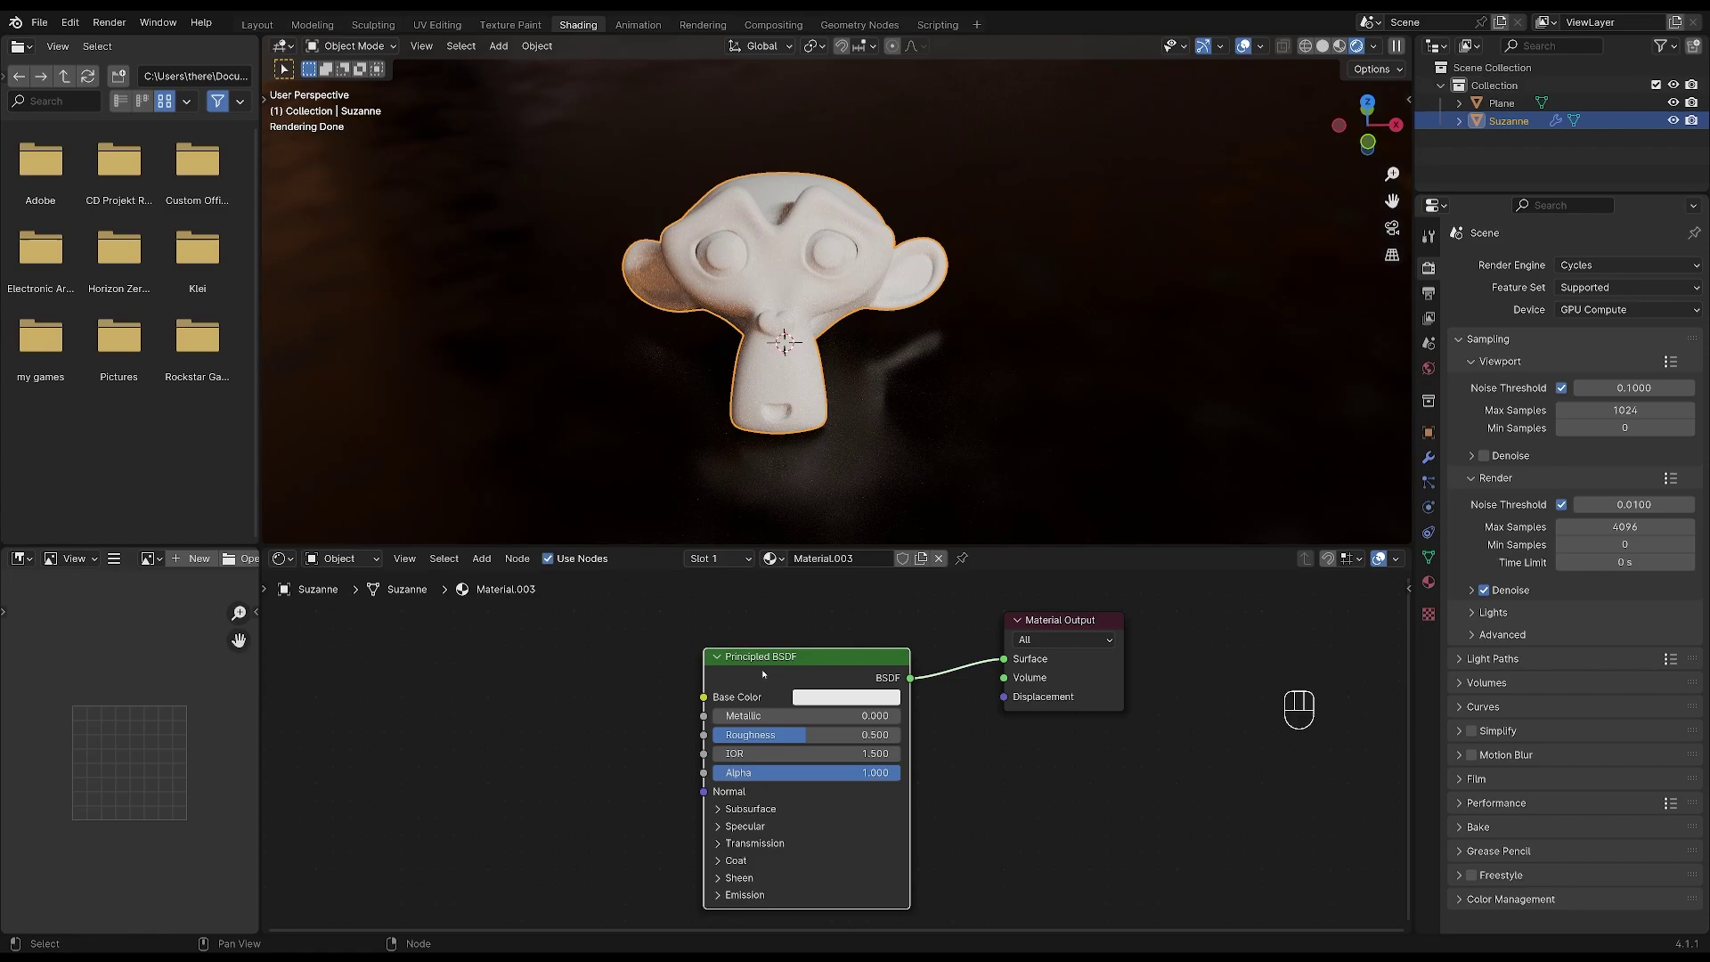
key(Delete)
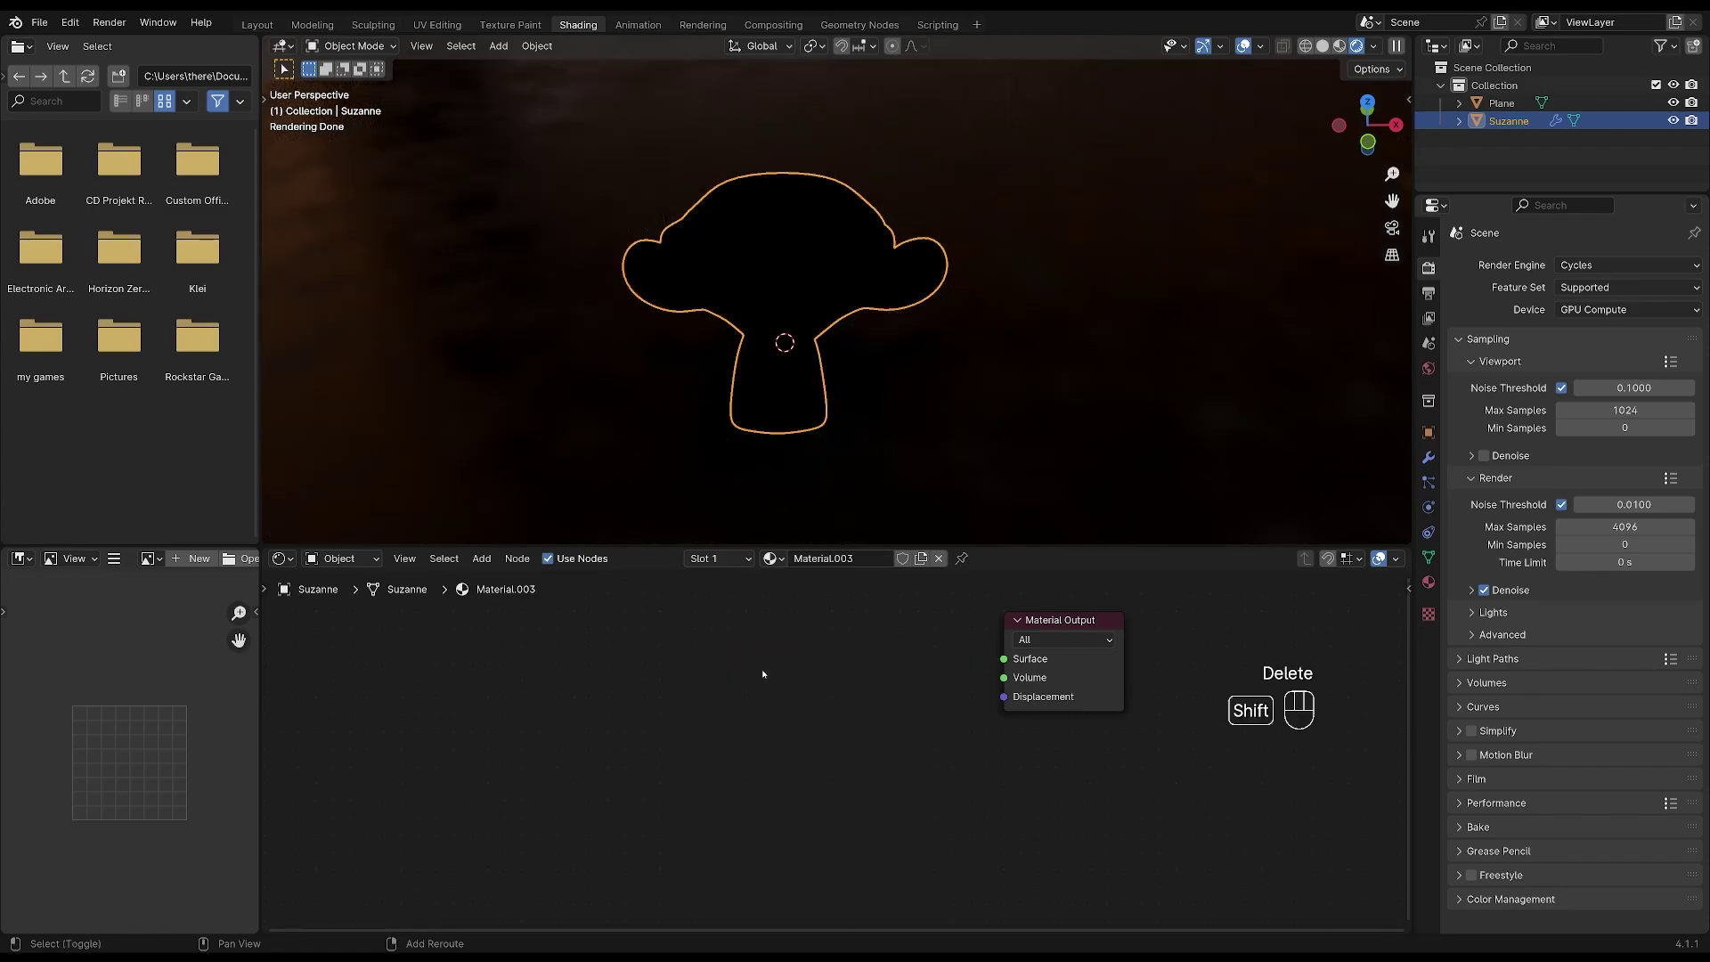
key(shift+a)
text(gl)
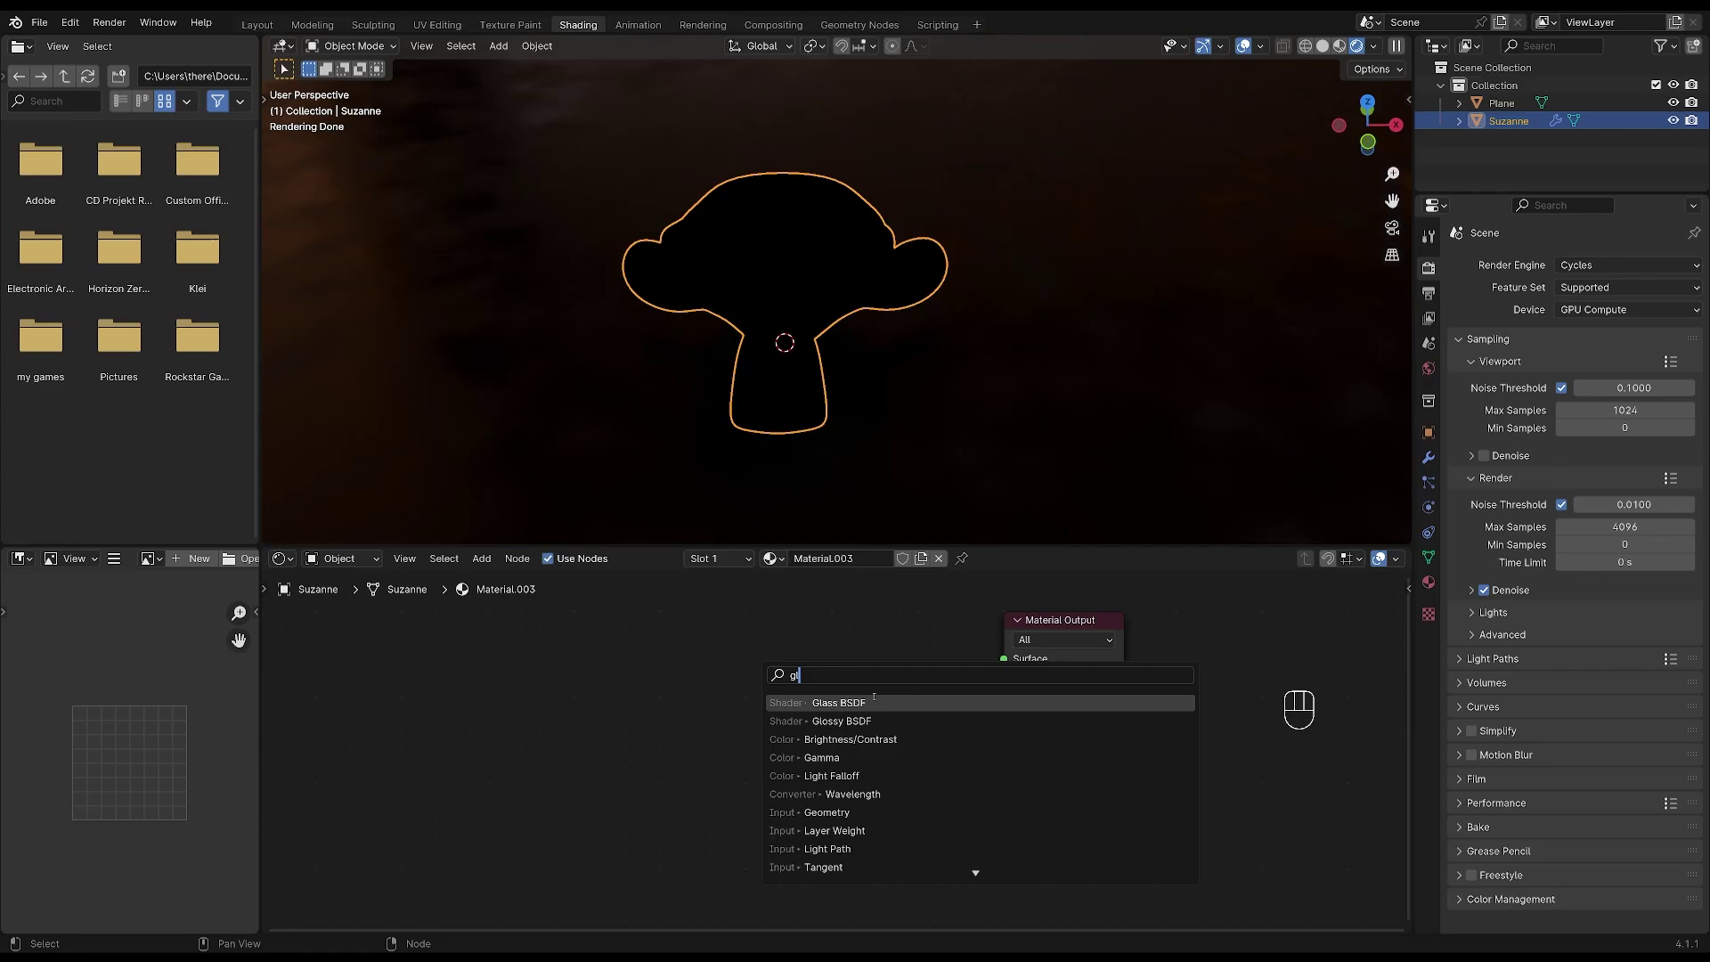
key(Return)
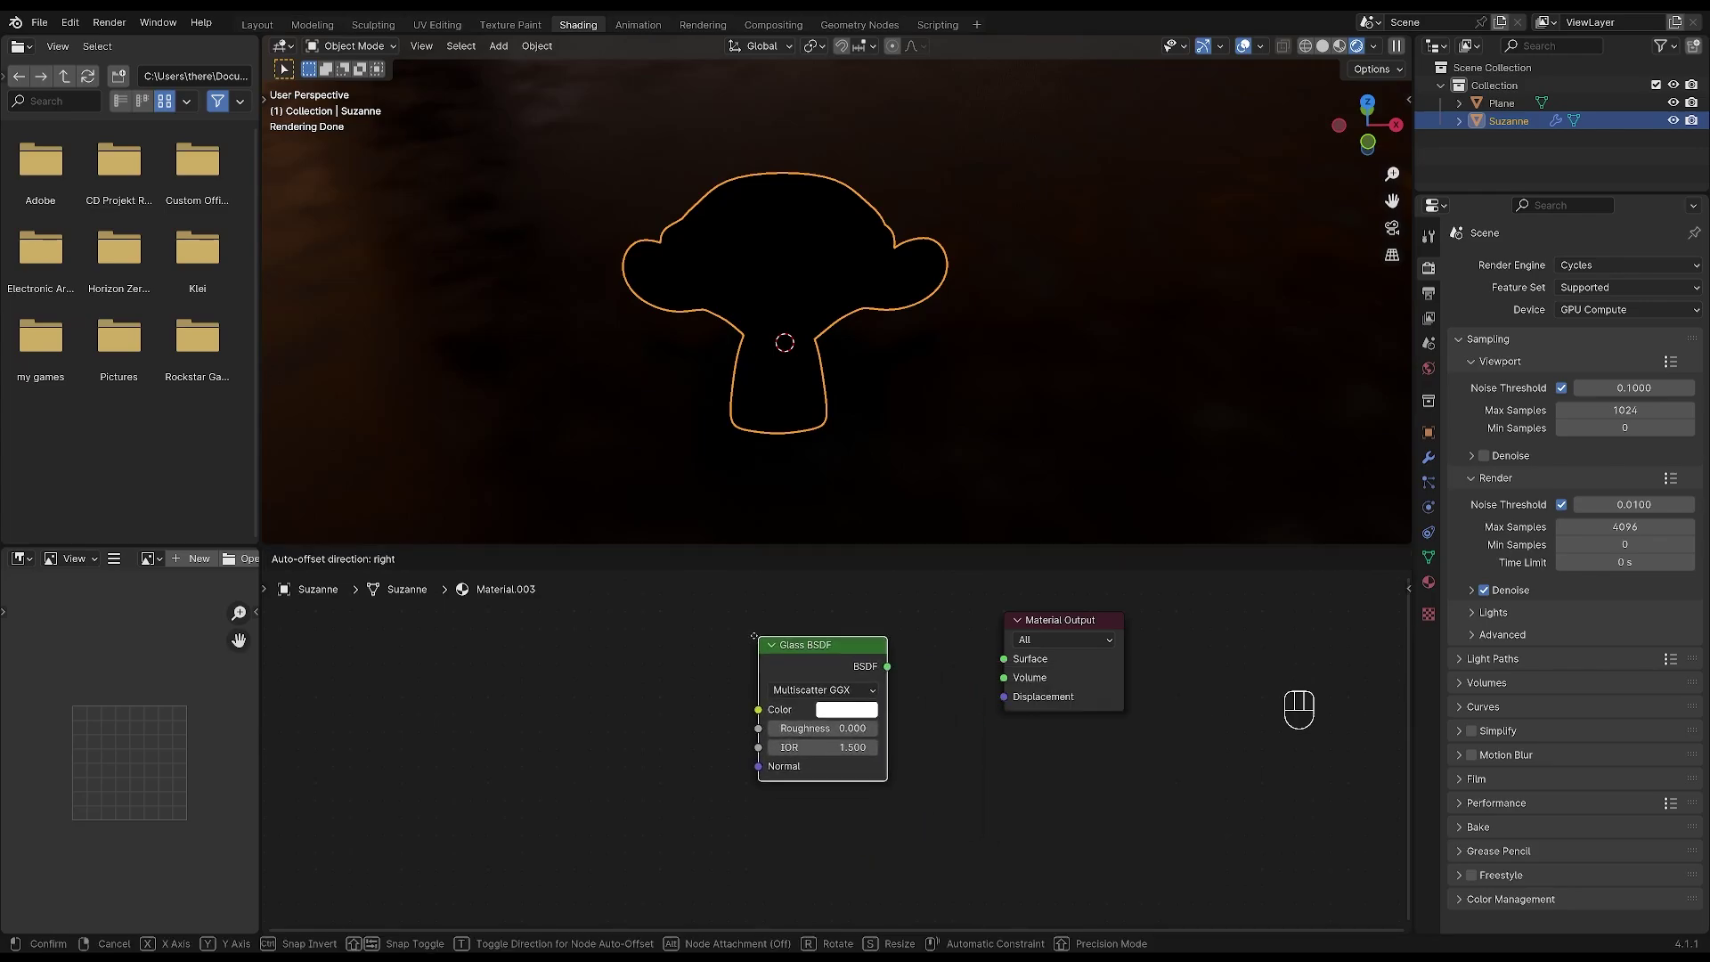
click(881, 666)
drag(880, 663, 1004, 659)
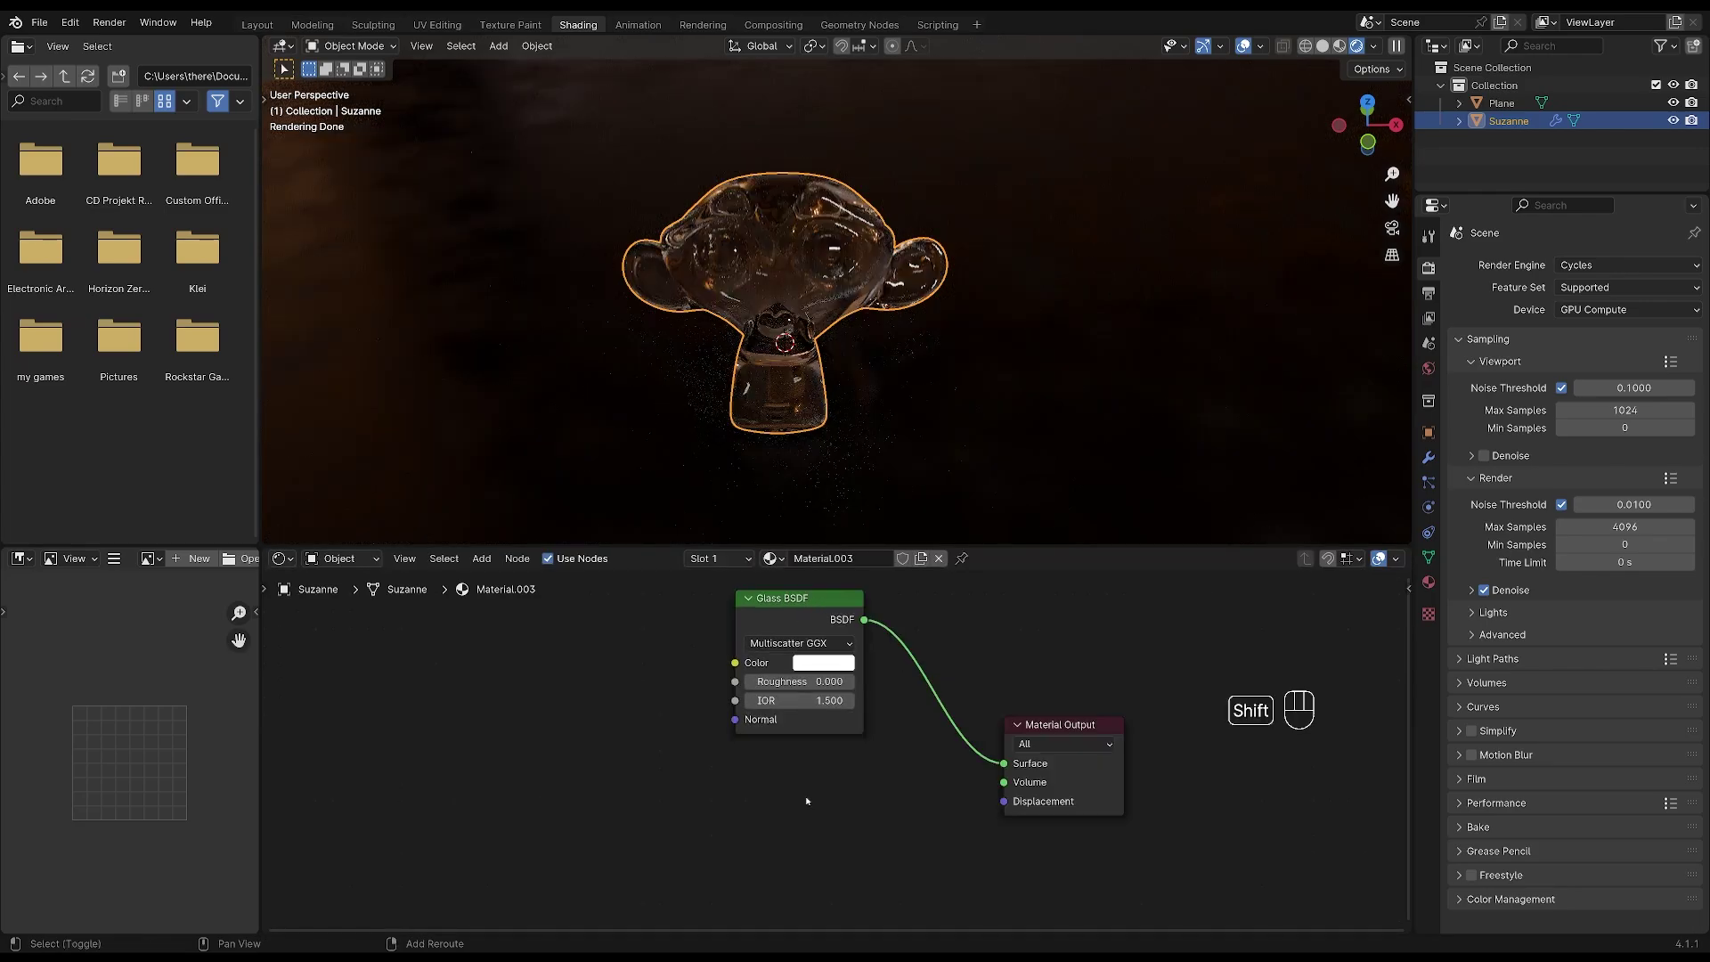
Step: Add a Principled Volume node below the Glass BSDF and connect it to the Material Output's Volume input
key(shift+a)
text(pr)
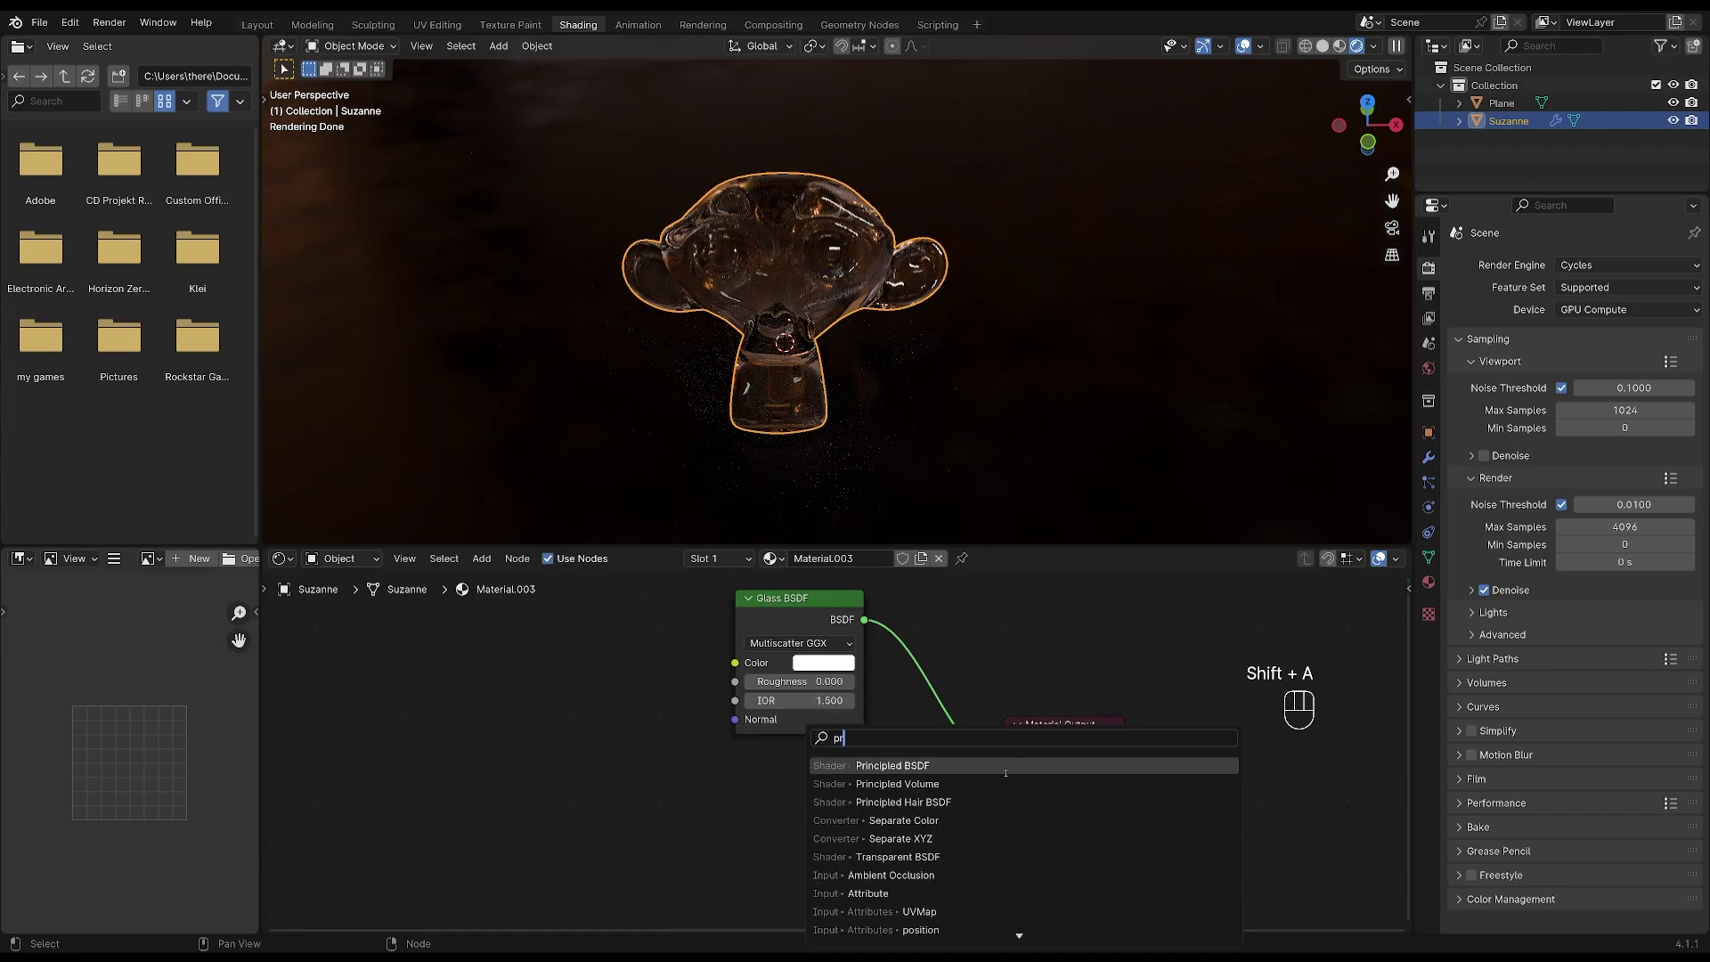
click(1005, 783)
click(844, 791)
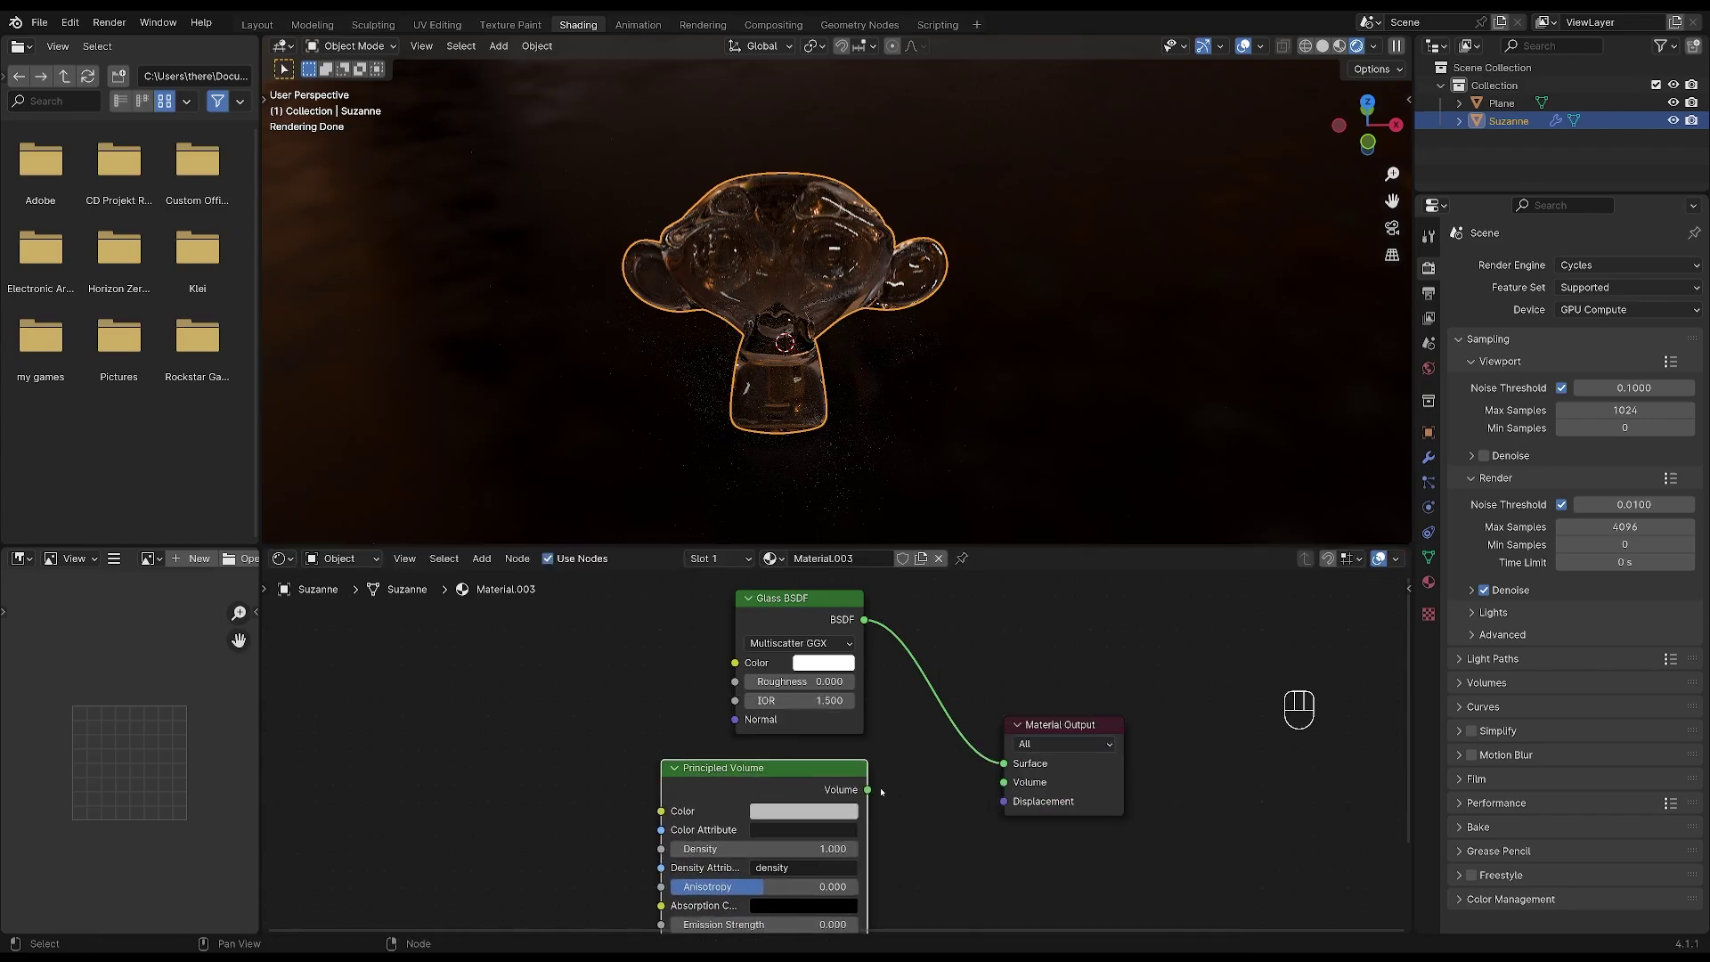
drag(868, 790, 1003, 782)
drag(759, 766, 795, 757)
scroll(772, 793, down, 3)
middle_drag(604, 791, 574, 677)
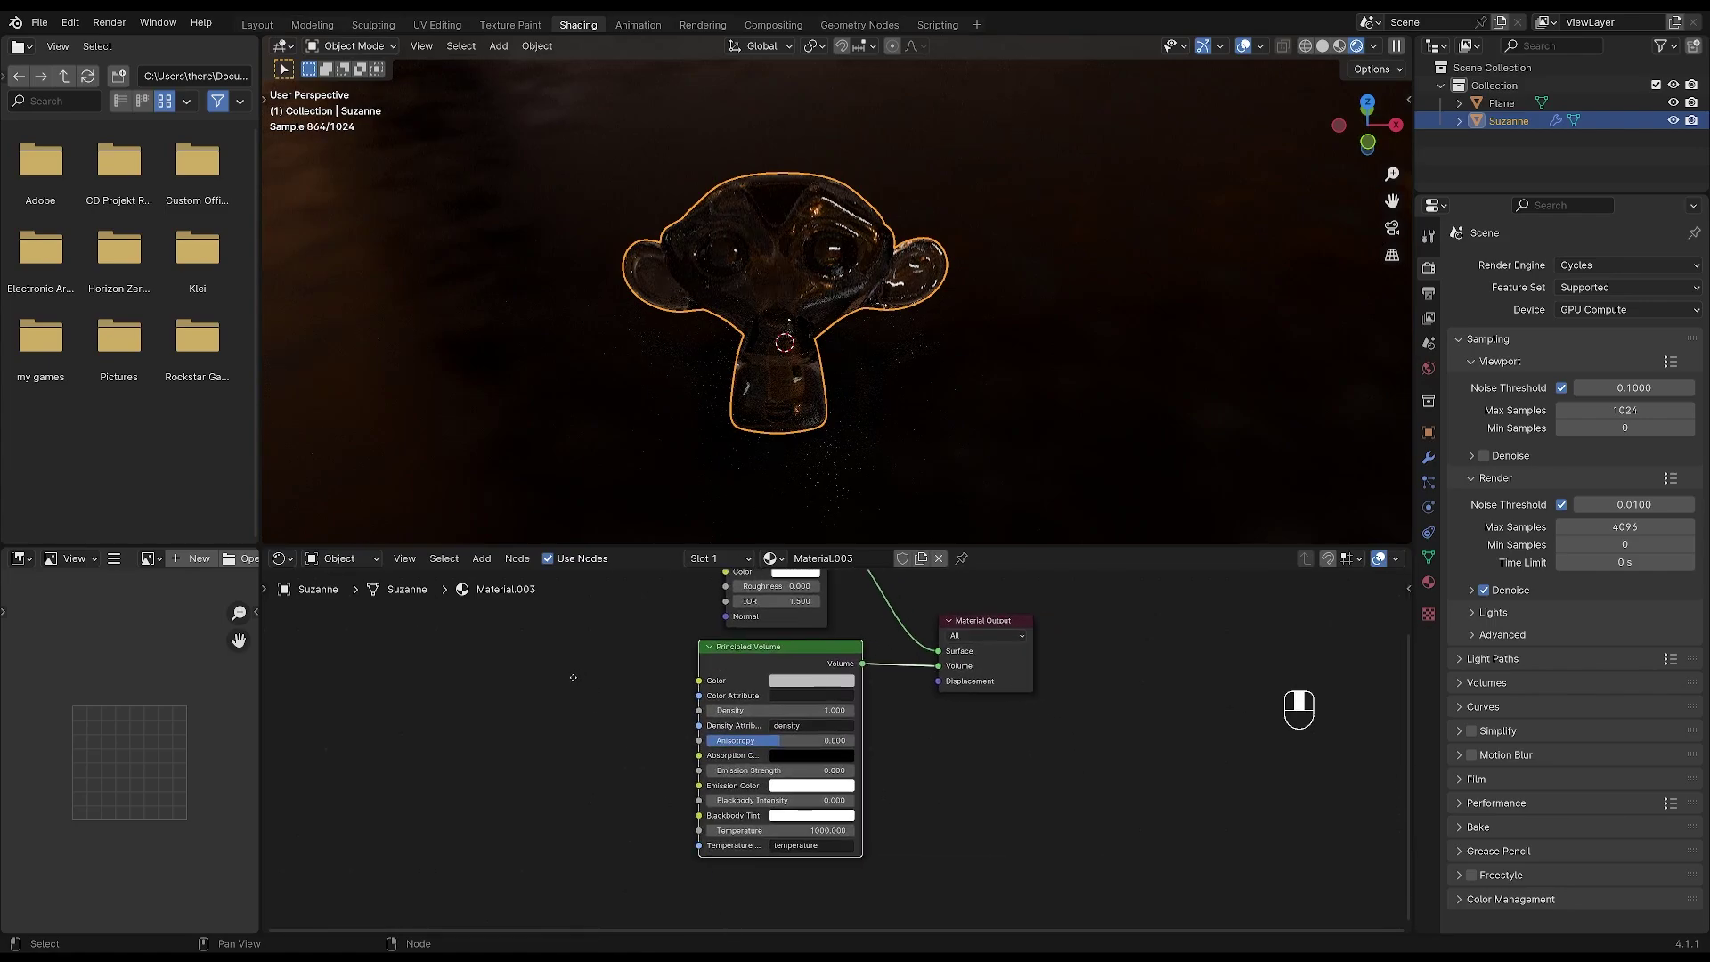
Step: Set the Principled Volume's Density to 0 and its Emission Strength to 12.1
scroll(724, 714, up, 5)
drag(753, 691, 650, 691)
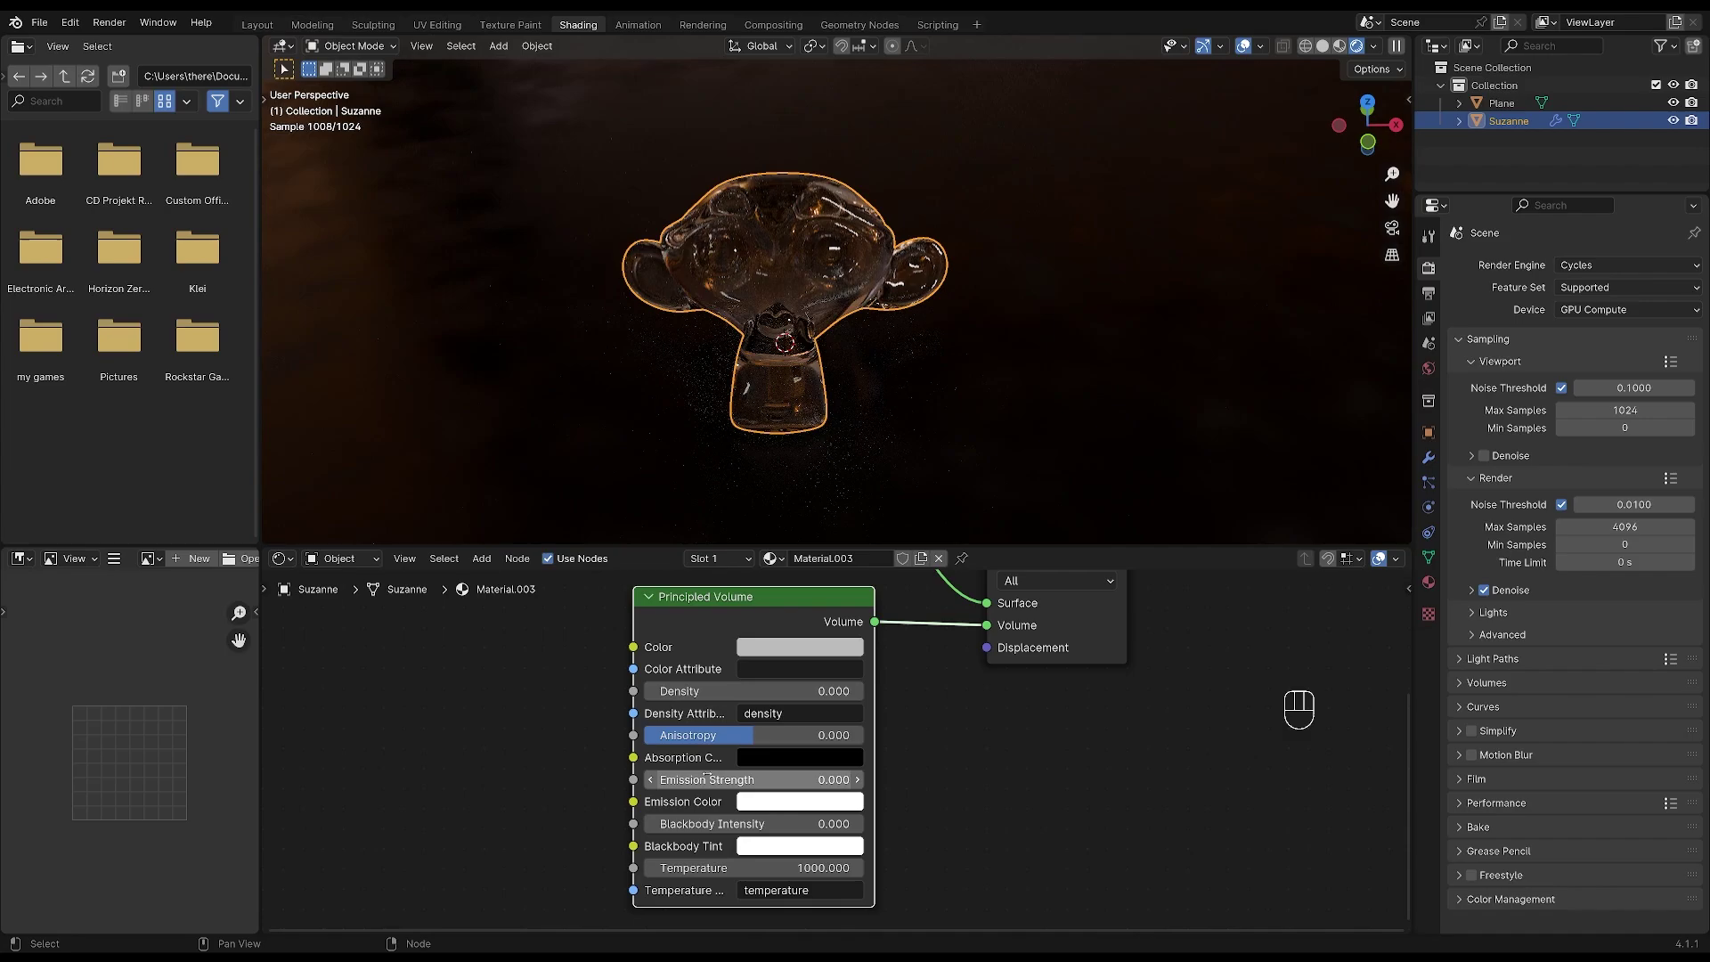
drag(706, 779, 815, 779)
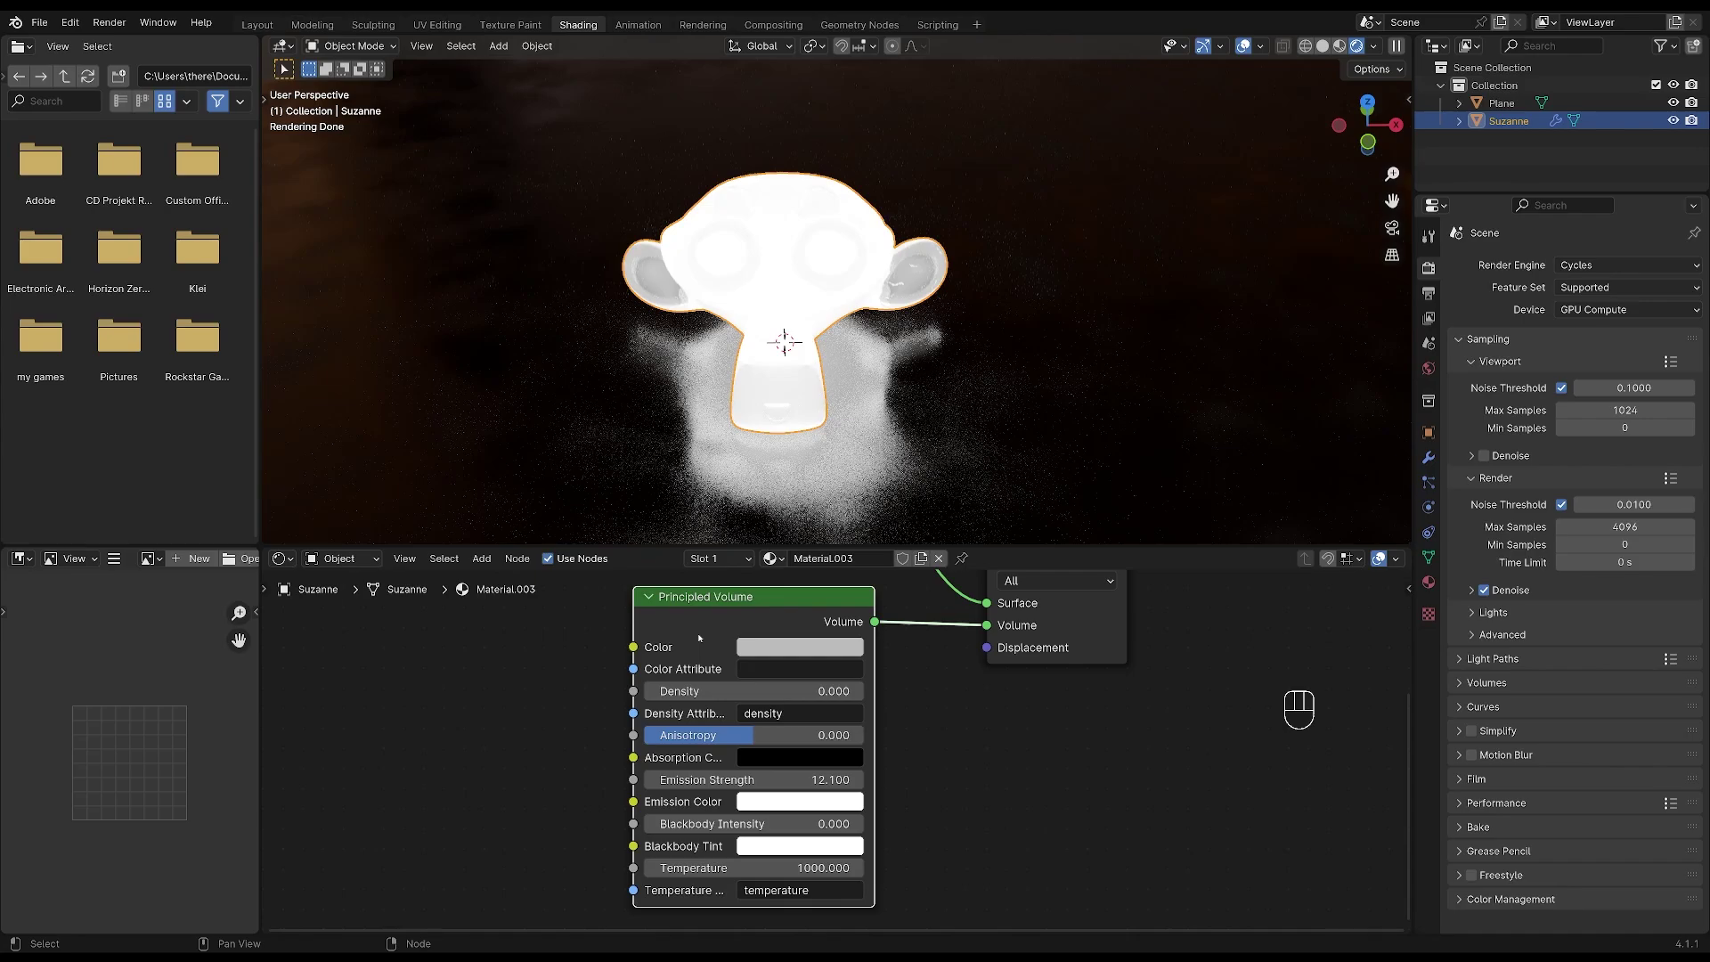
Step: Add a Noise Texture node and connect its Fac output to the Principled Volume's Emission Color
key(shift+a)
text(noi)
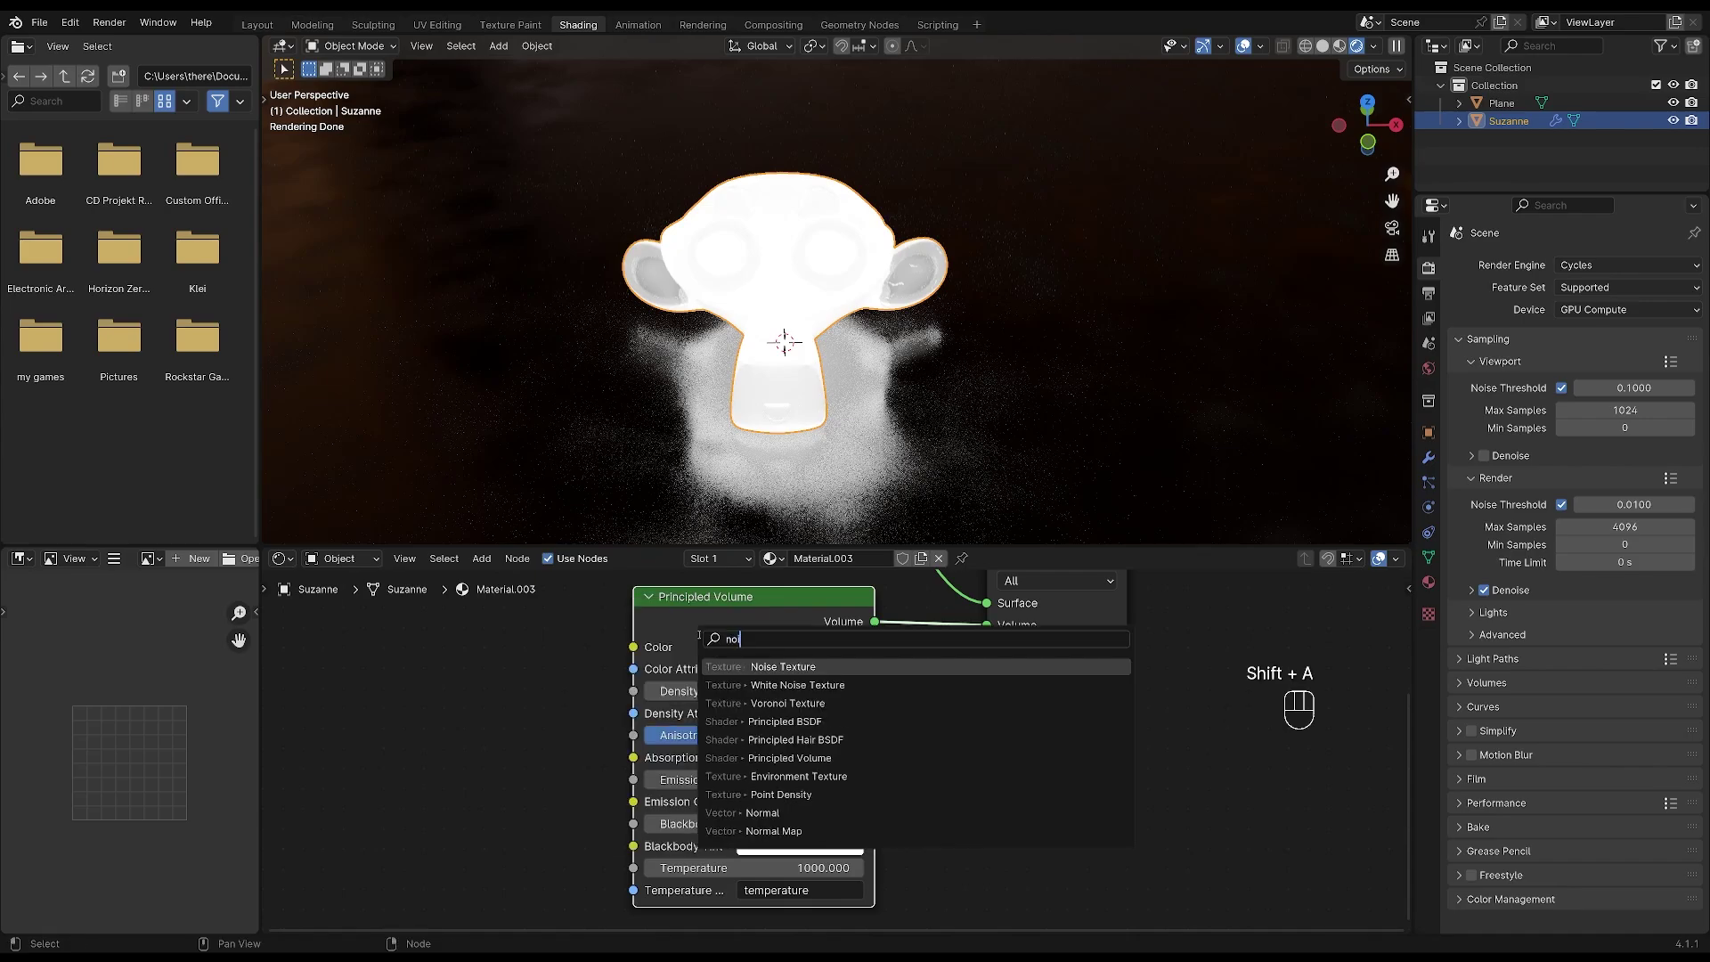
click(783, 666)
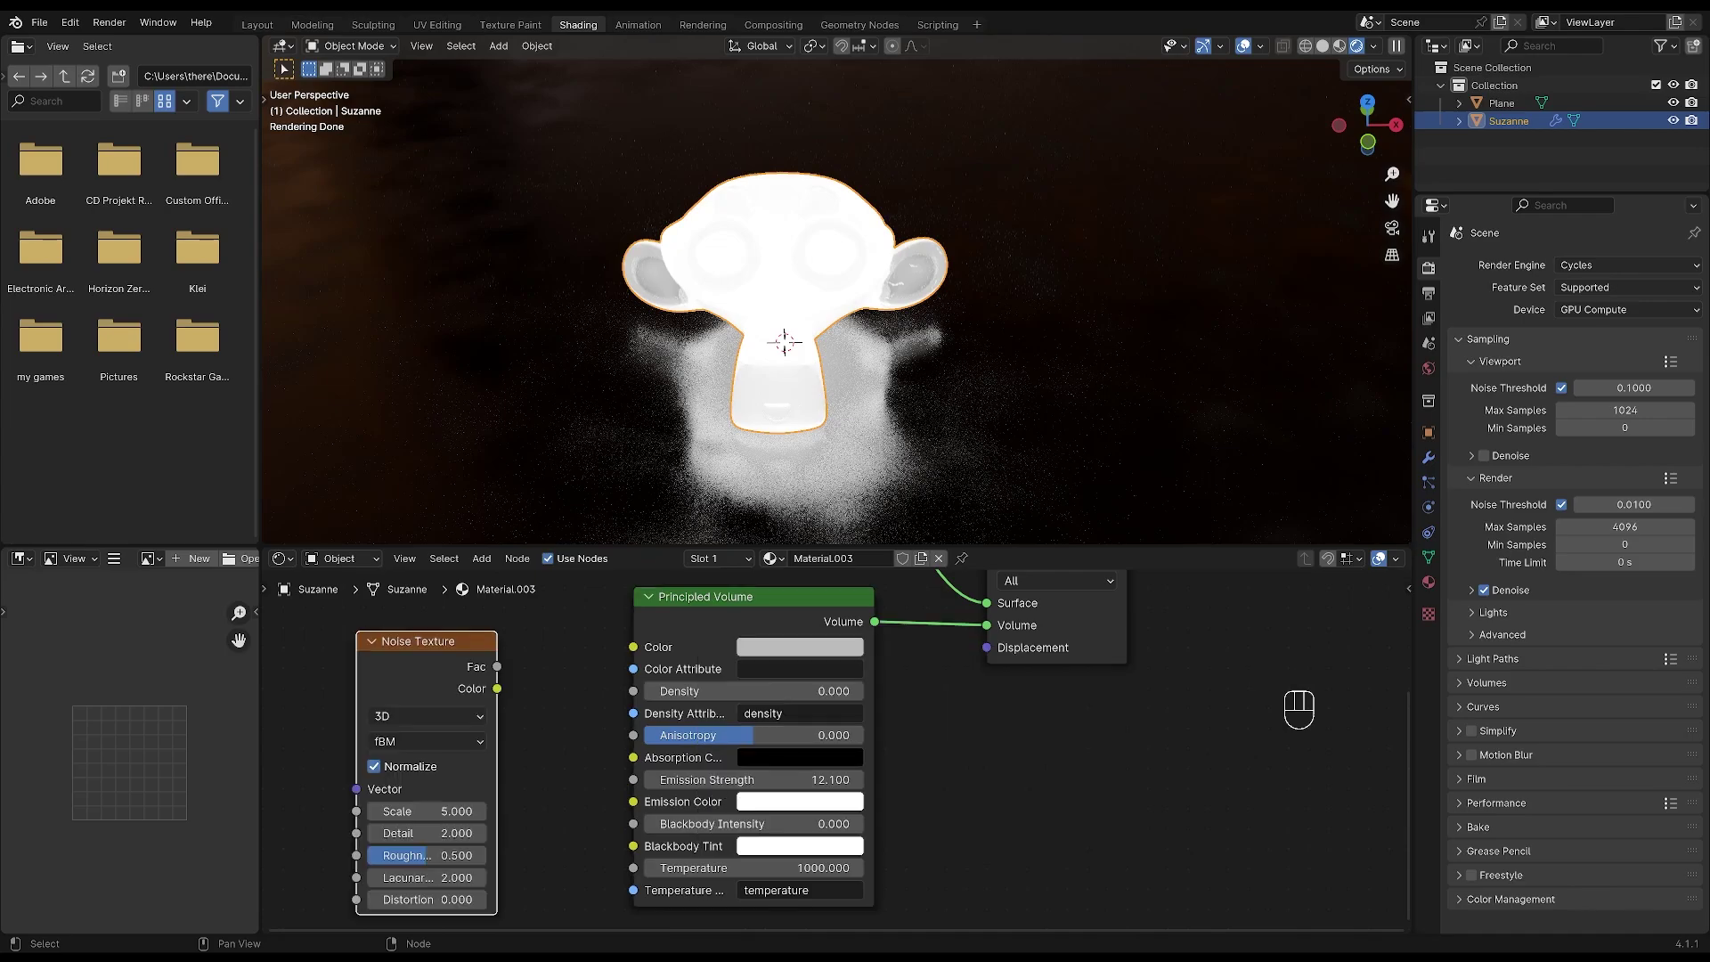
drag(497, 666, 630, 803)
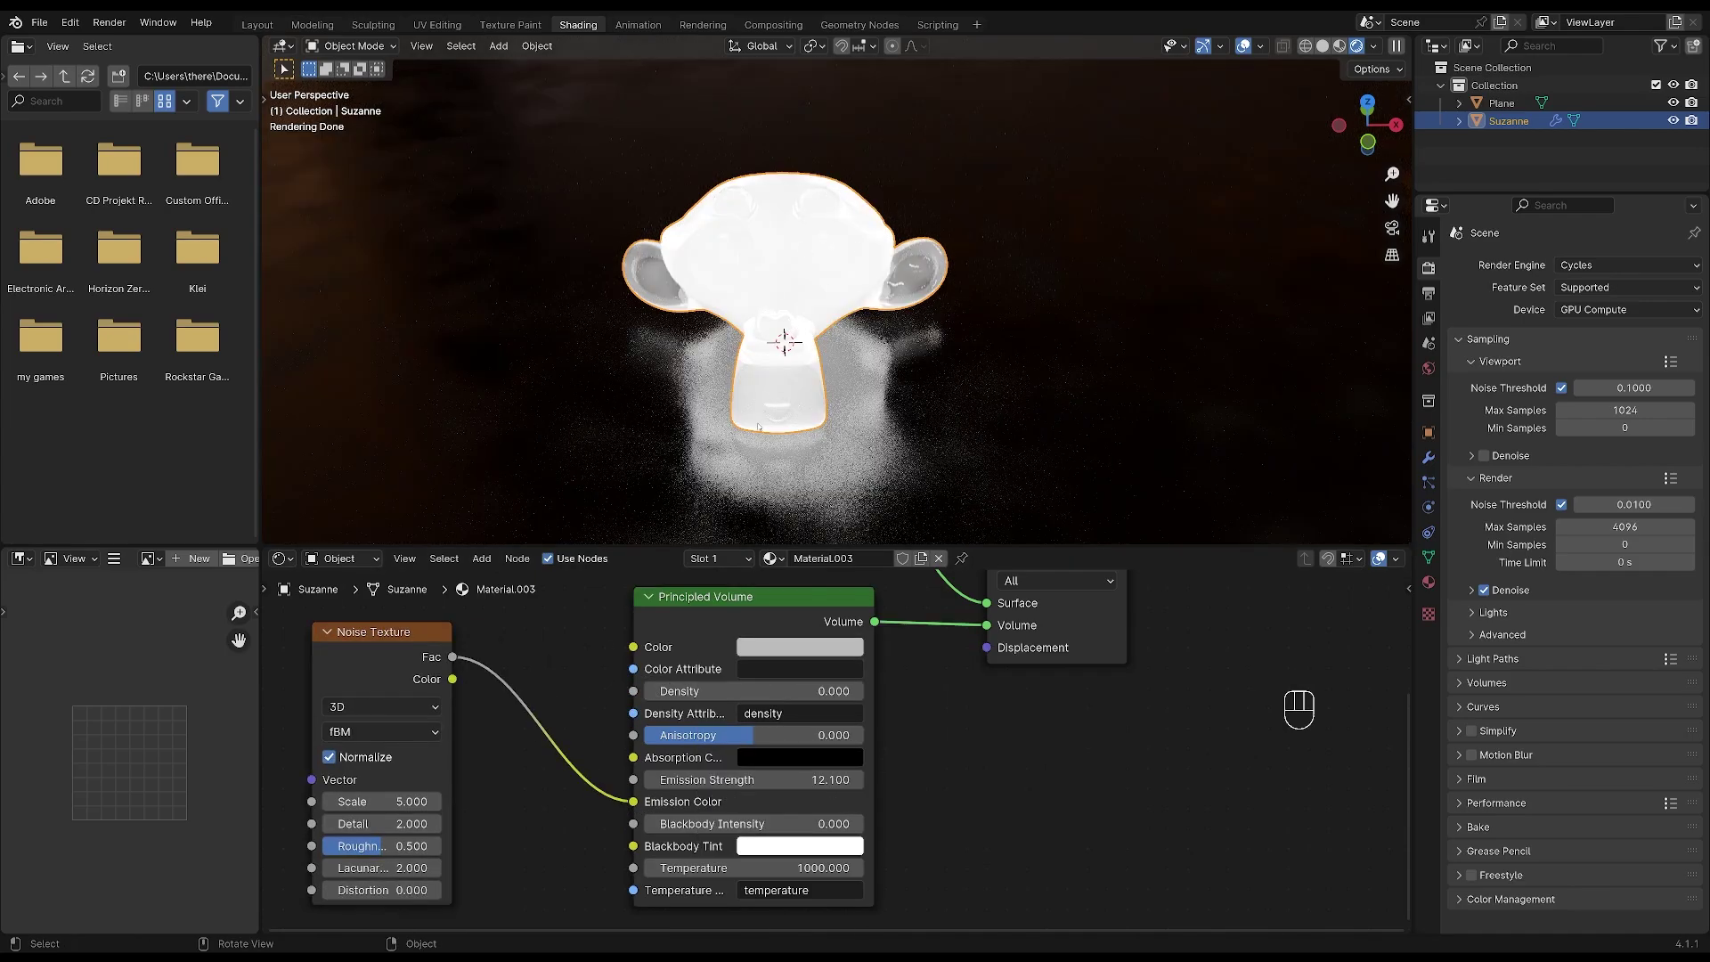
Step: Insert a Color Ramp node between the Noise Texture and the Principled Volume's Emission Color
middle_drag(758, 426, 868, 374)
scroll(867, 374, up, 2)
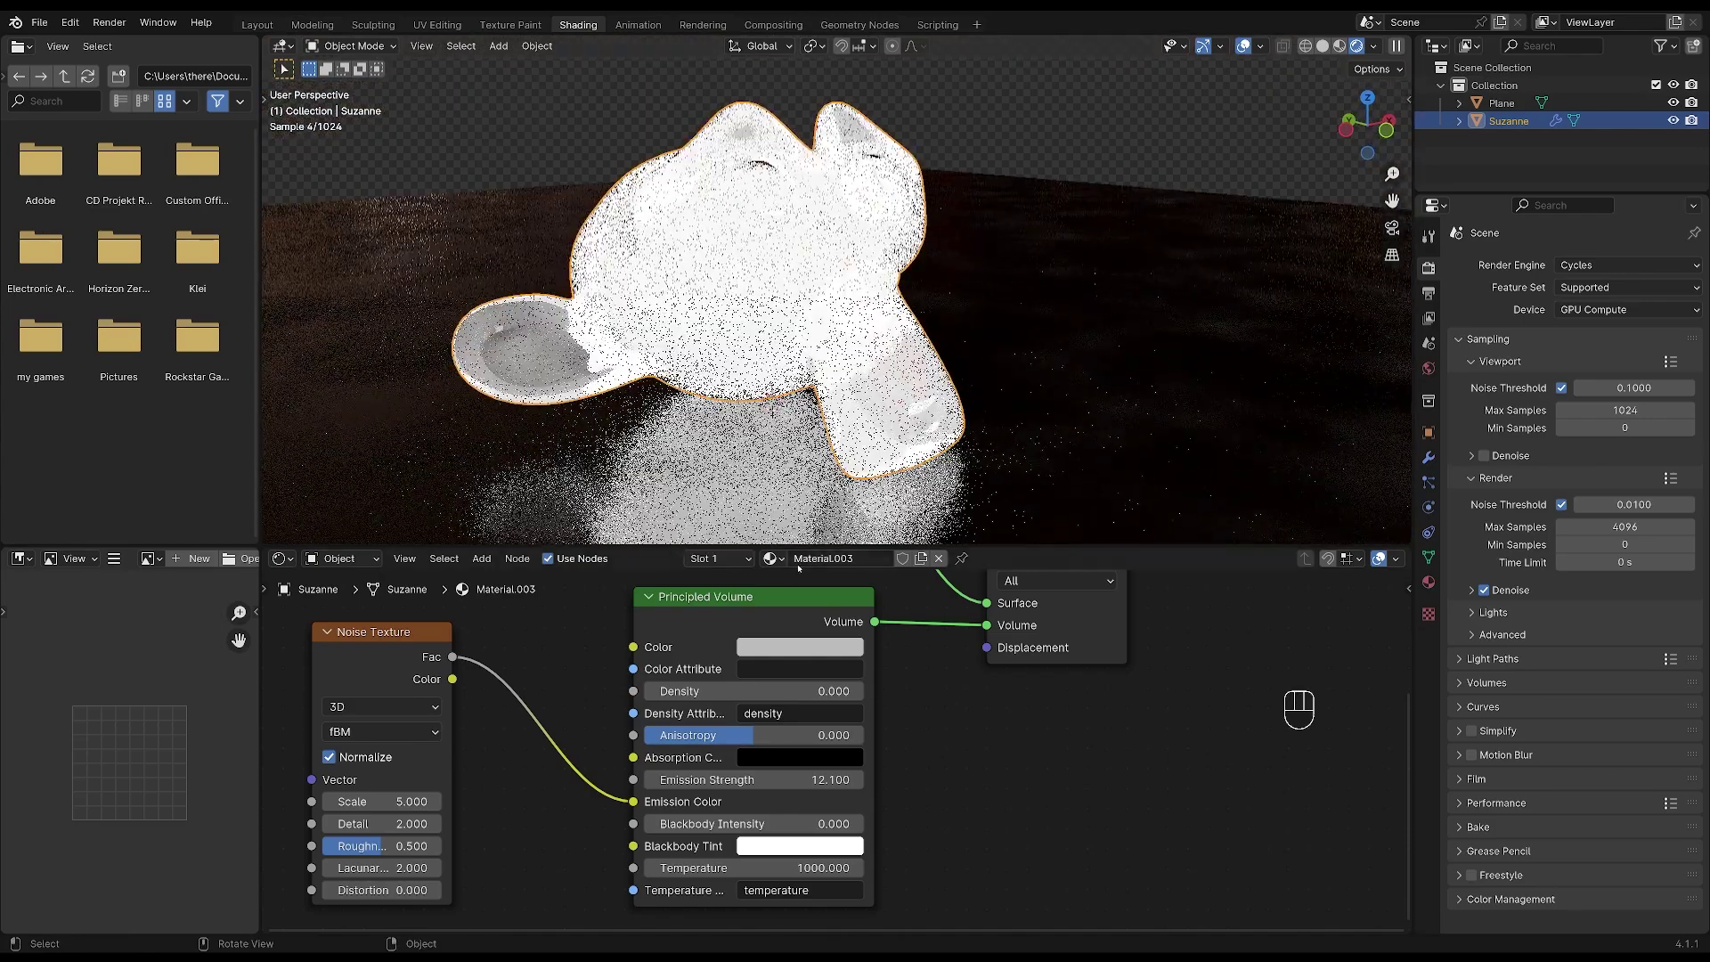
drag(755, 597, 793, 597)
click(583, 663)
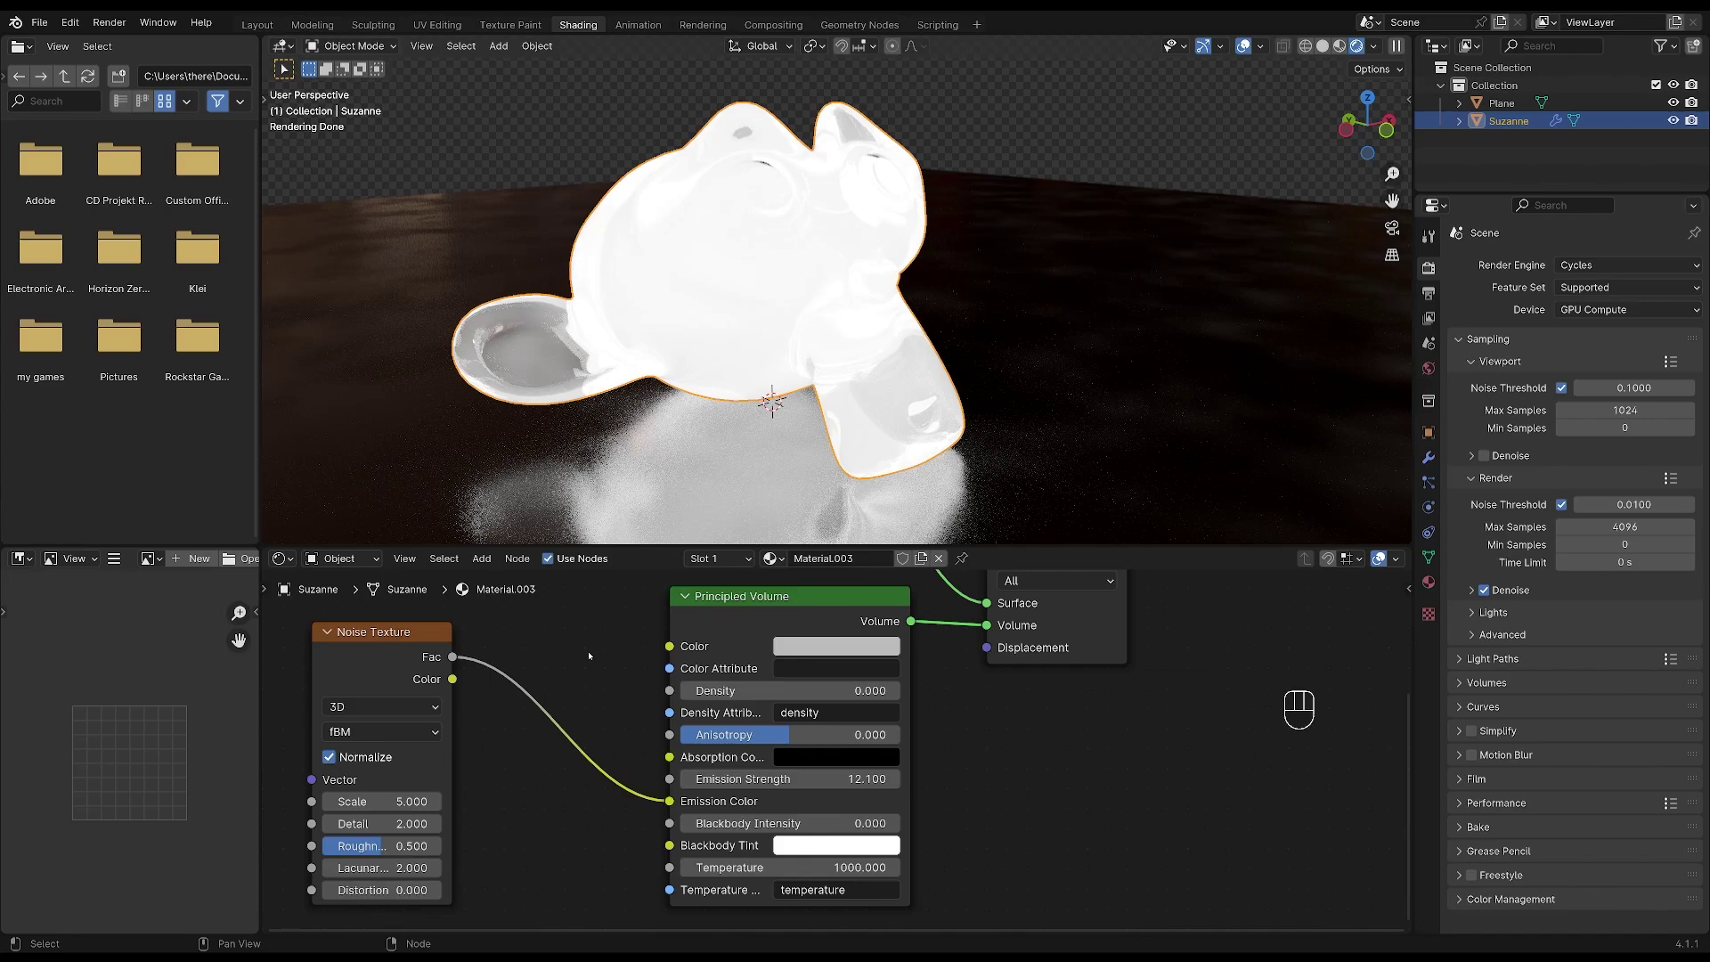
key(shift+a)
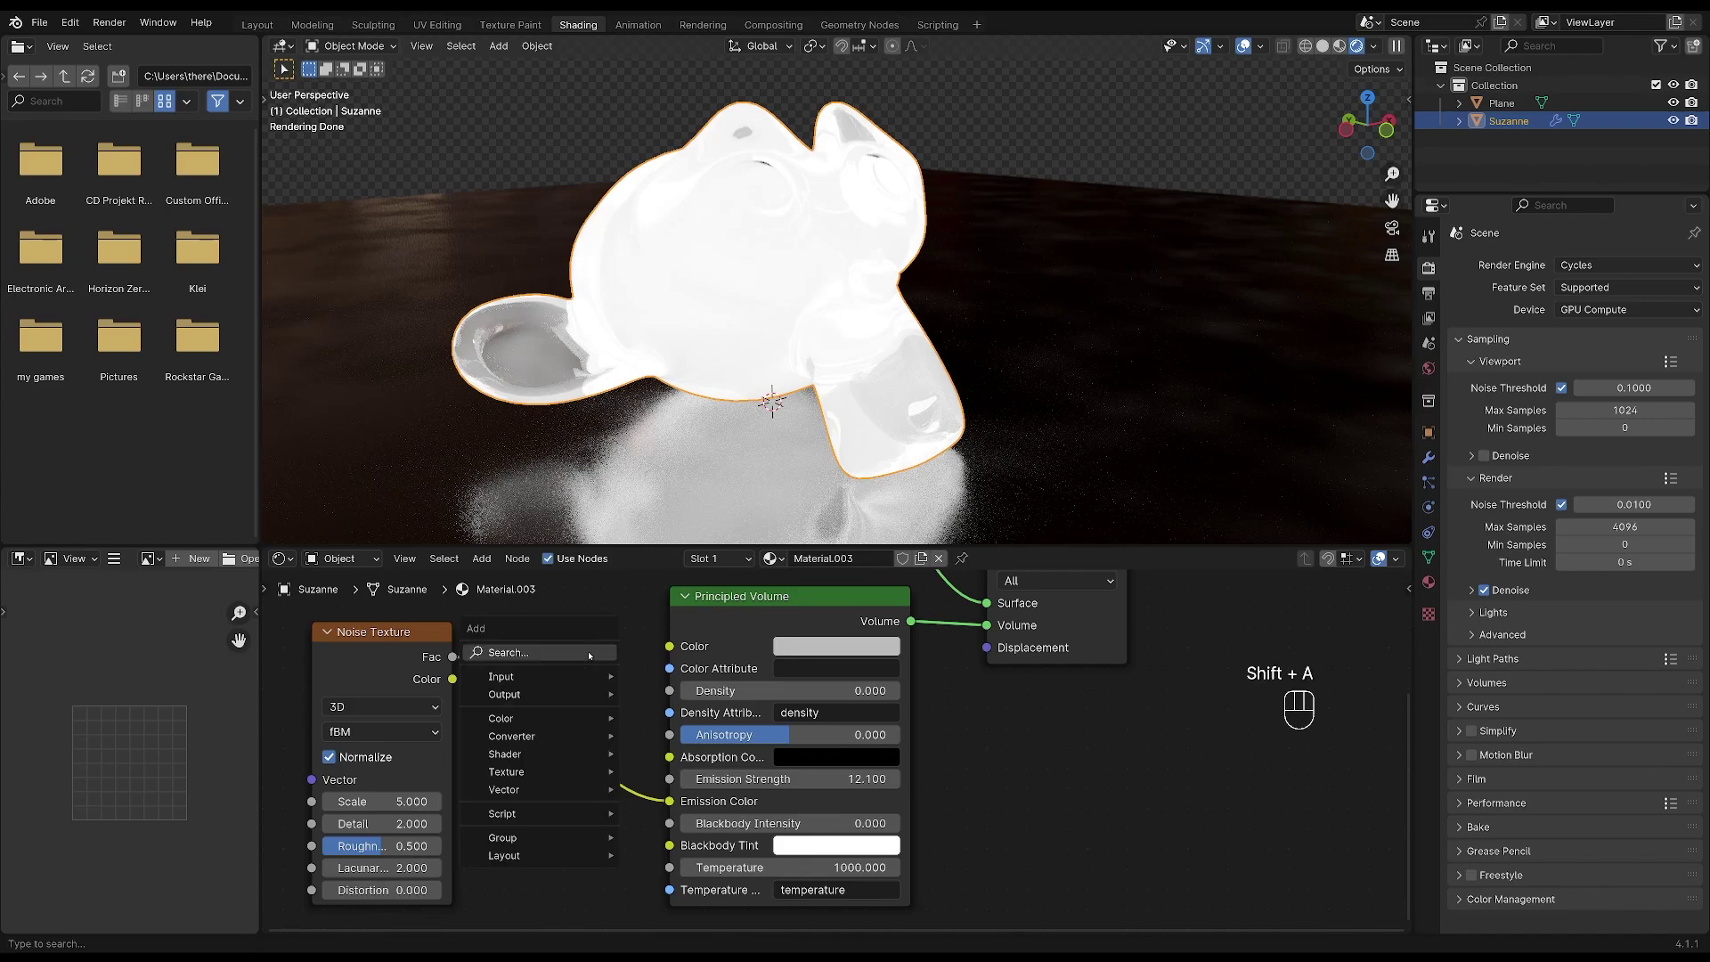
text(co)
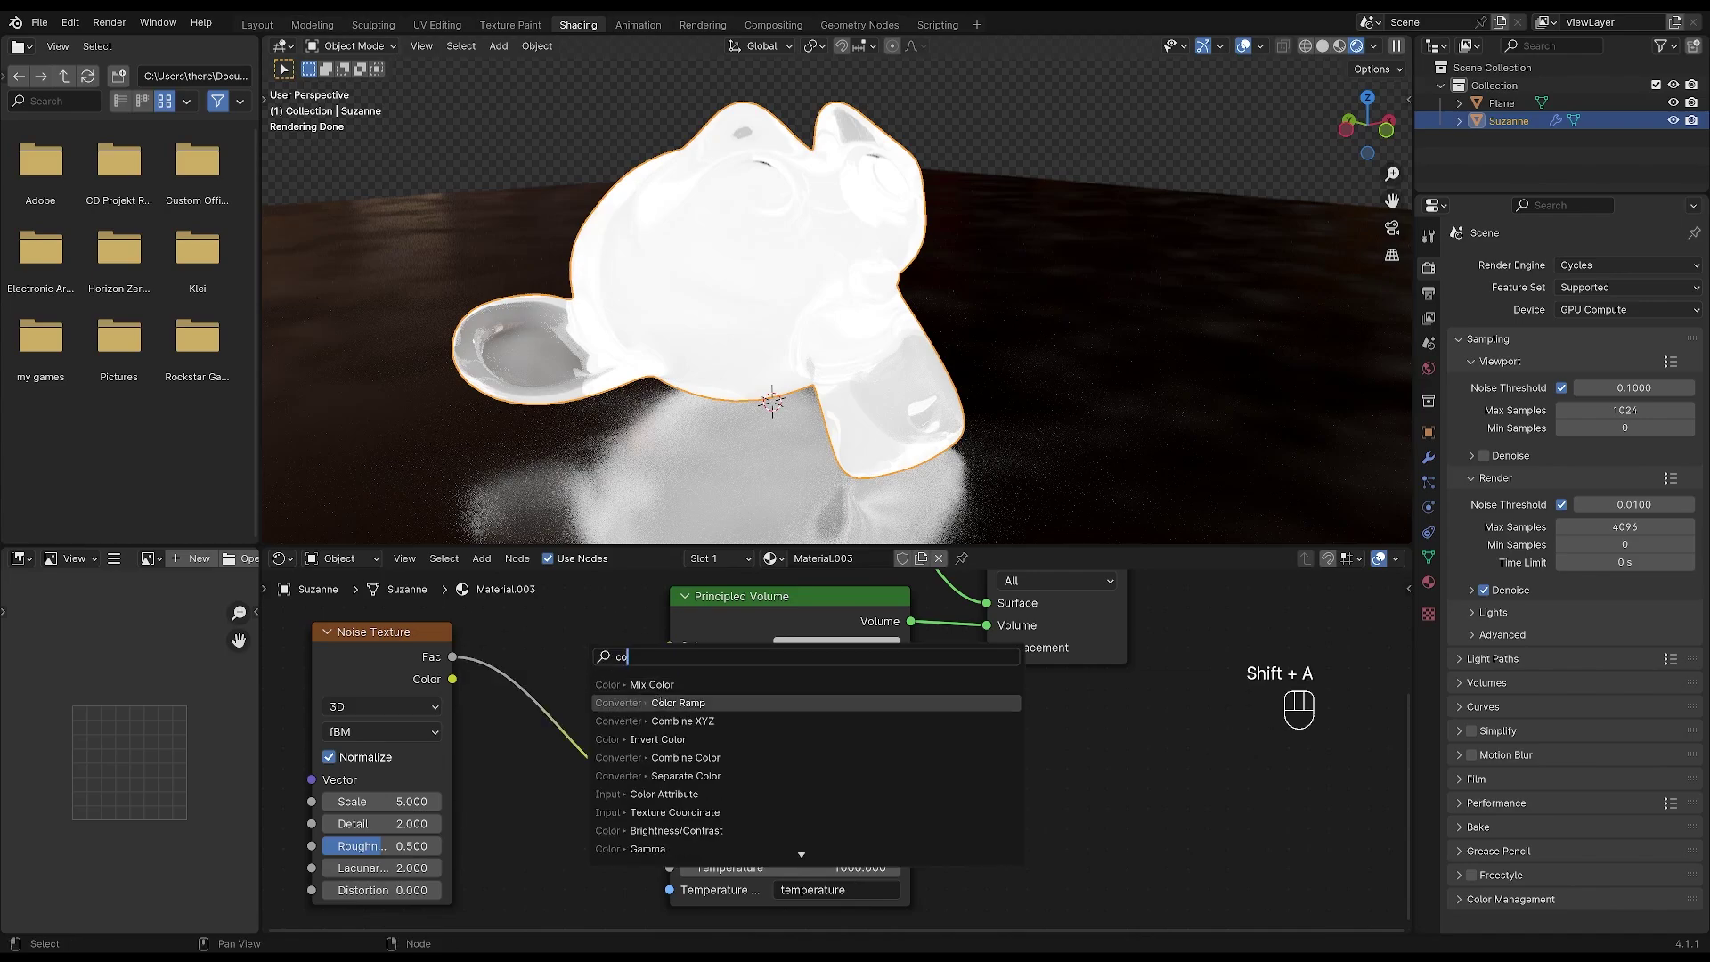
click(676, 702)
click(492, 651)
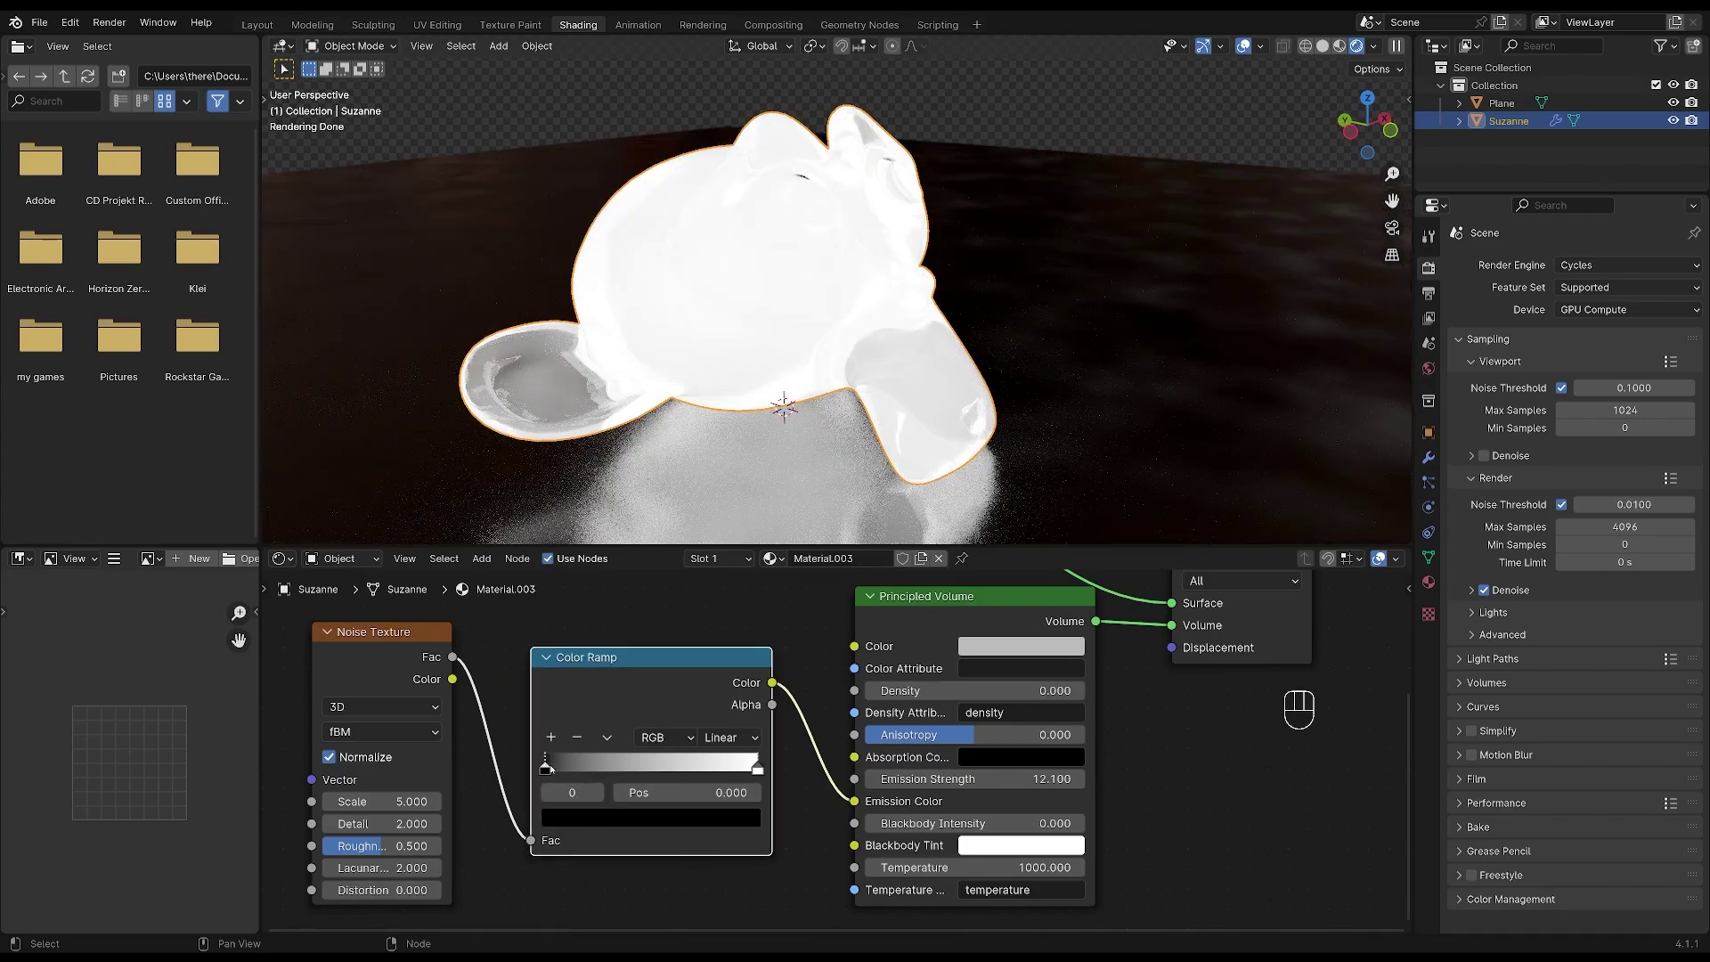
Step: Tighten the Color Ramp by moving the black stop just past the middle and the white stop to about 0.74
drag(546, 764, 647, 773)
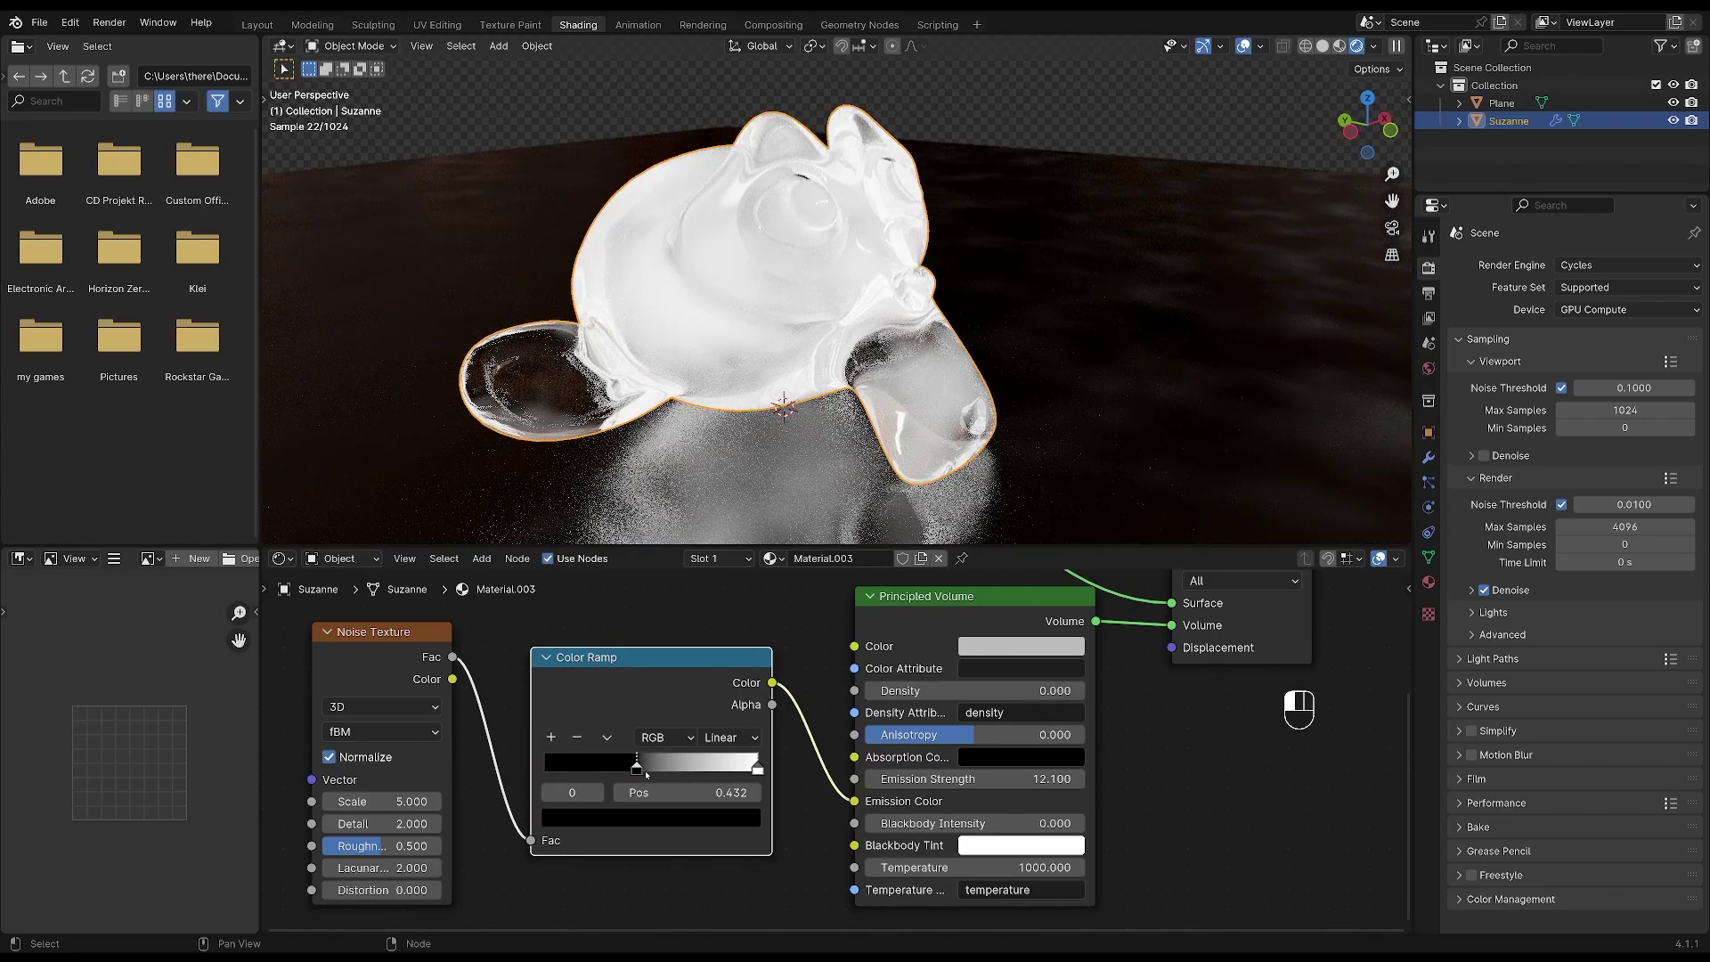
drag(757, 768, 661, 770)
click(704, 767)
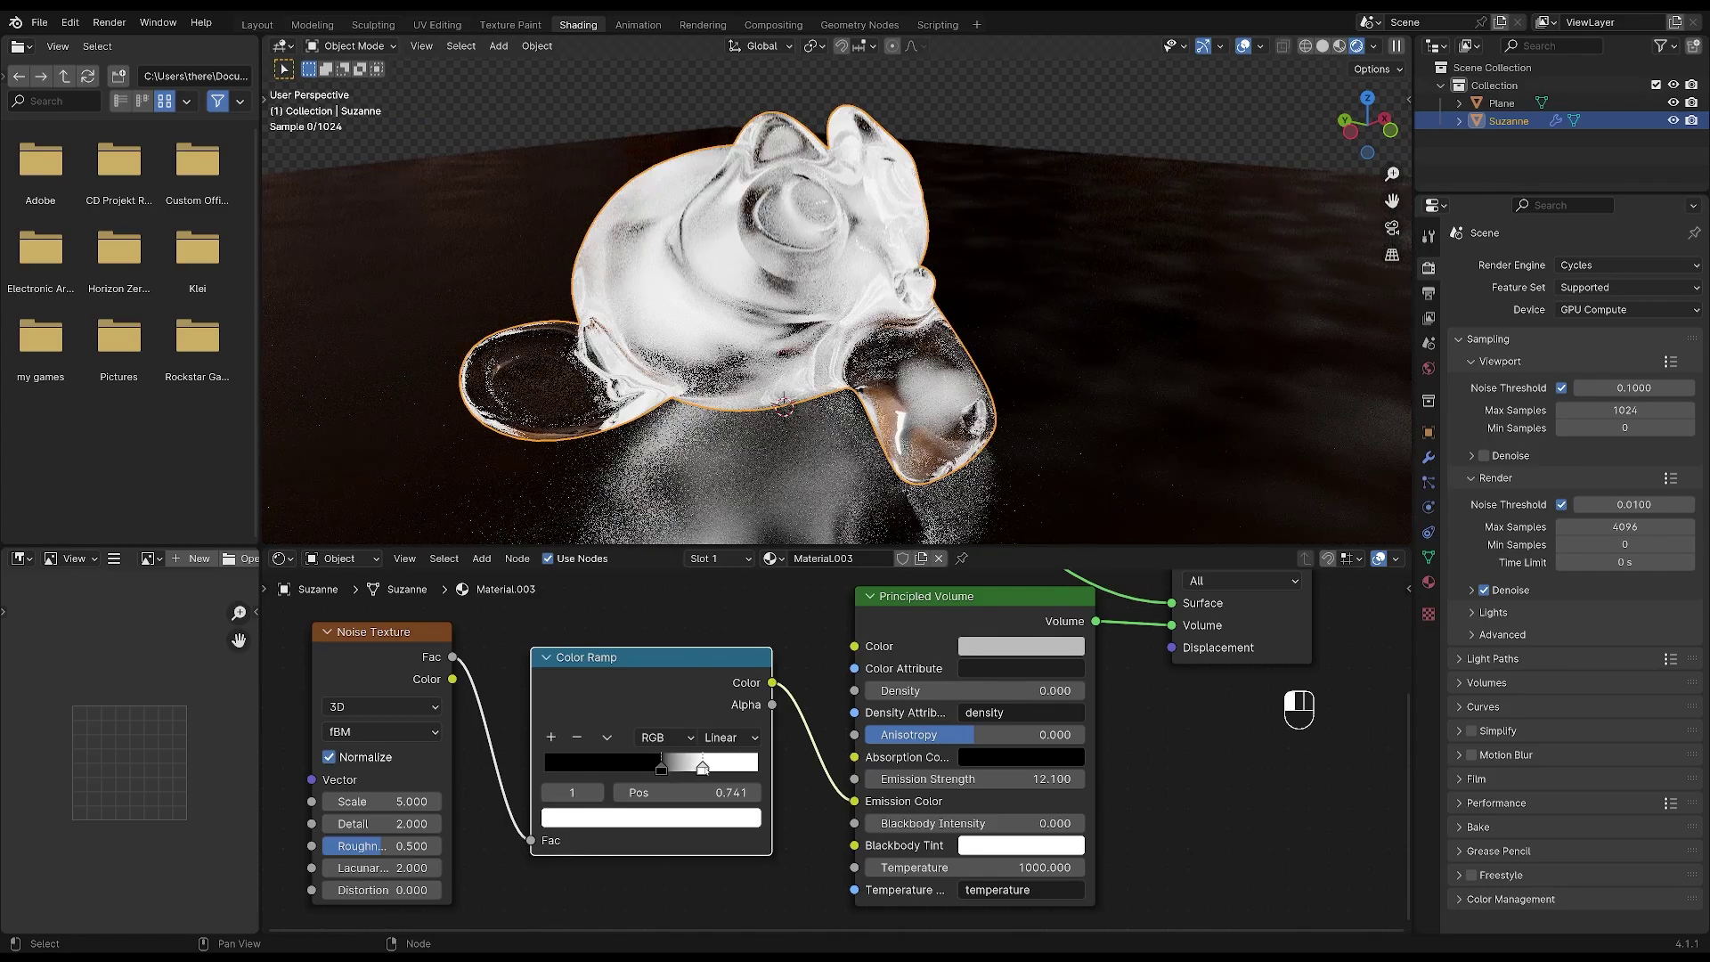
Step: Change the Color Ramp's white stop to a bright magenta-pink
click(677, 817)
drag(641, 589, 685, 617)
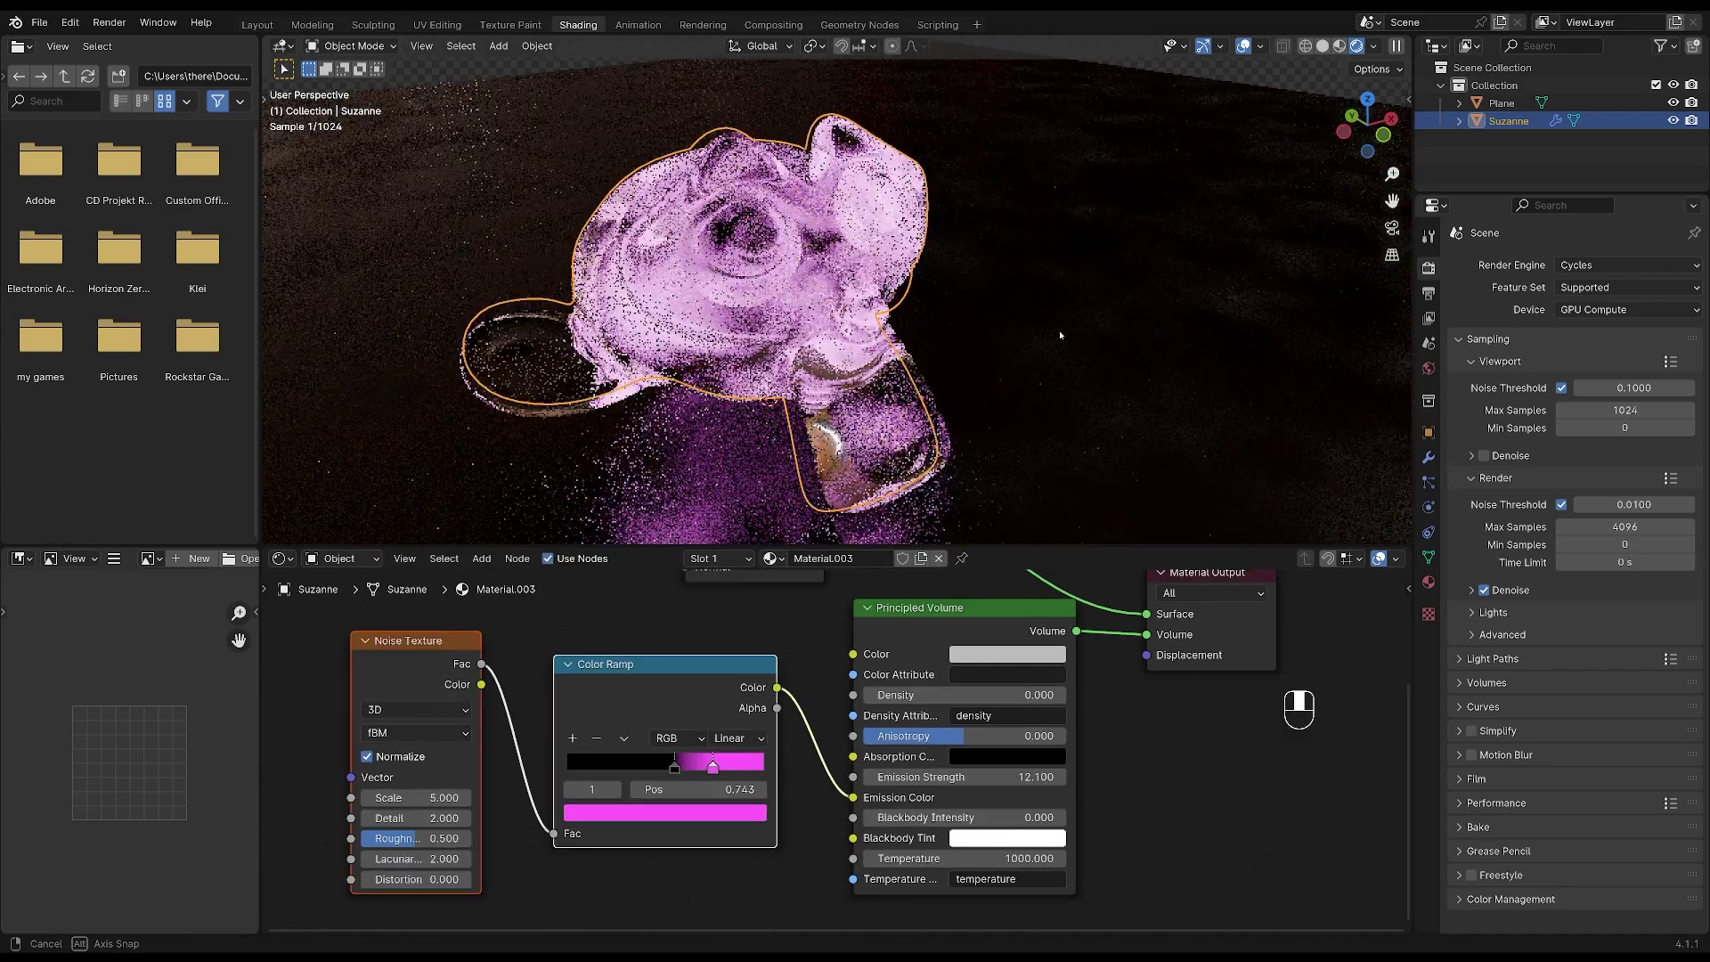
middle_drag(1090, 313, 1034, 362)
scroll(615, 685, down, 1)
scroll(472, 694, down, 1)
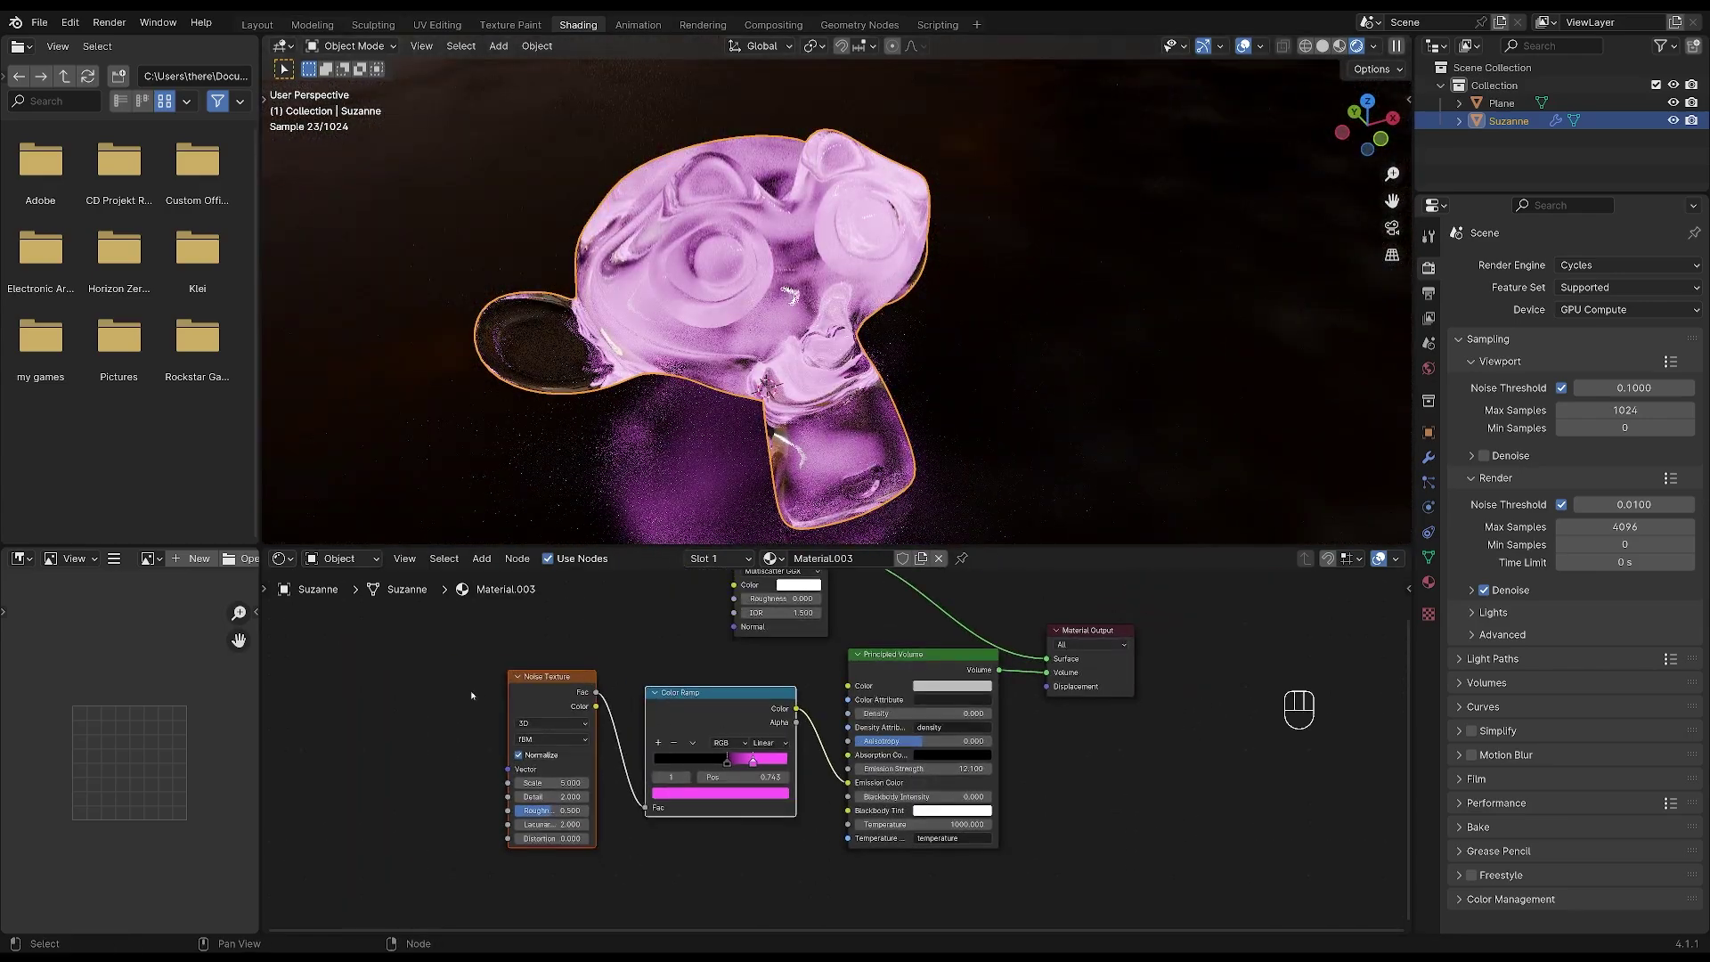
Step: Duplicate the Noise Texture, place the copy before the original, and connect its Fac output to the original's Vector input
click(546, 688)
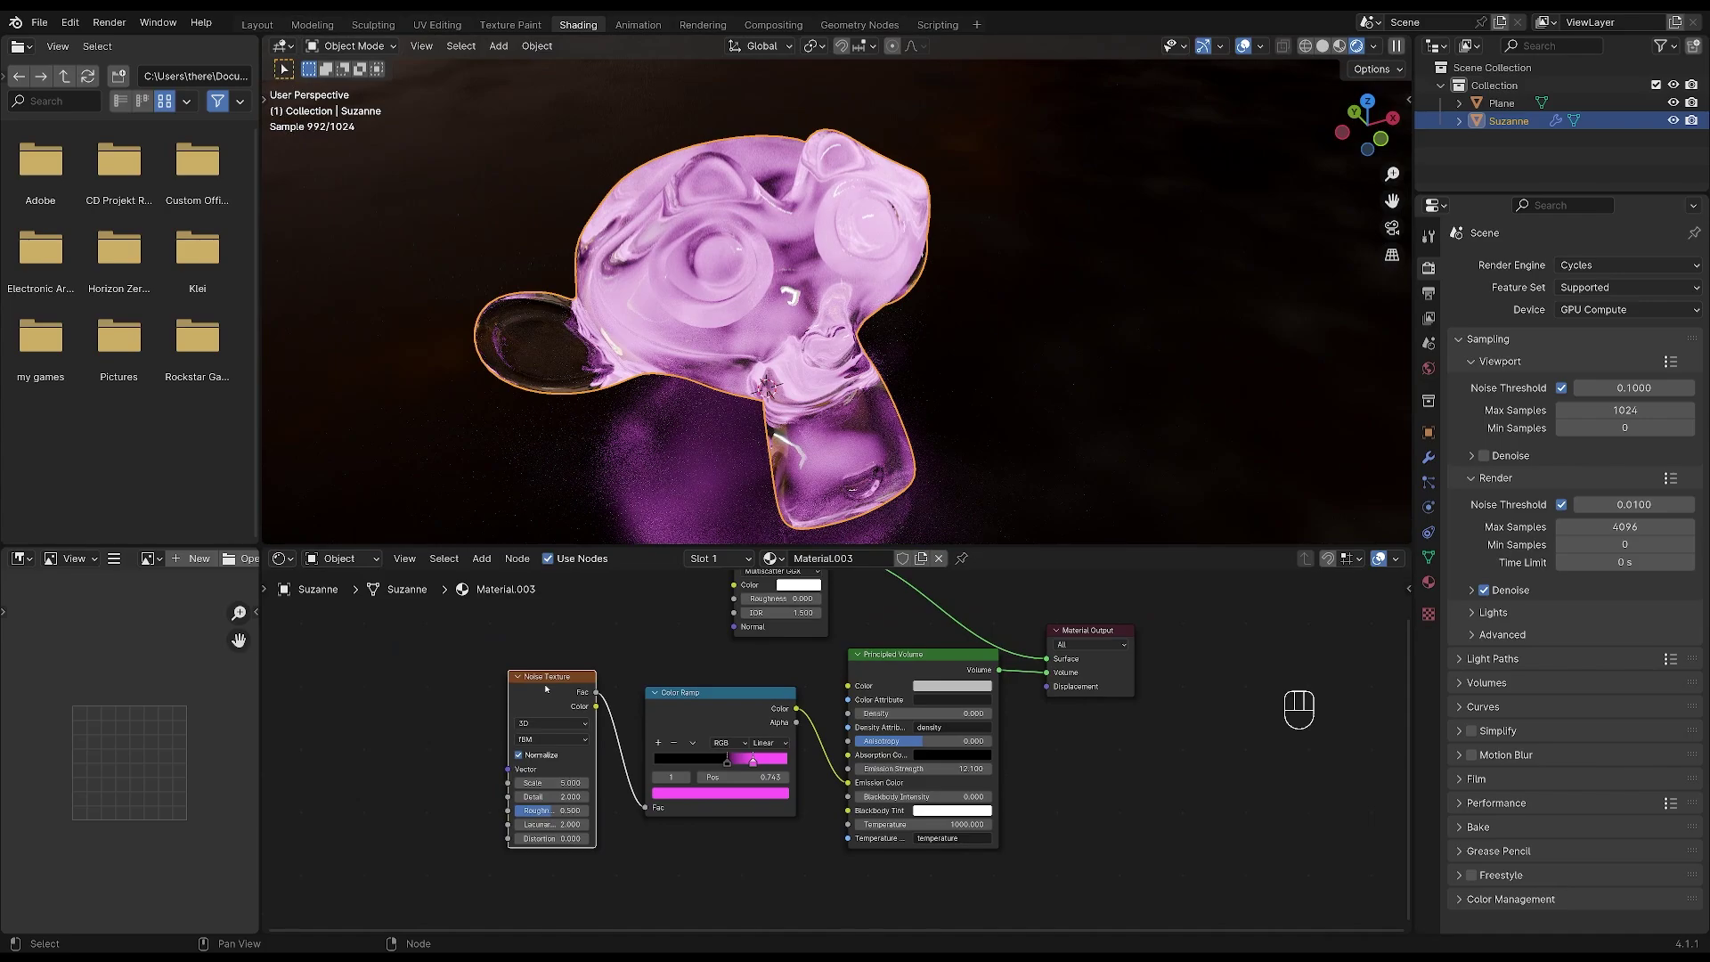
key(shift+d)
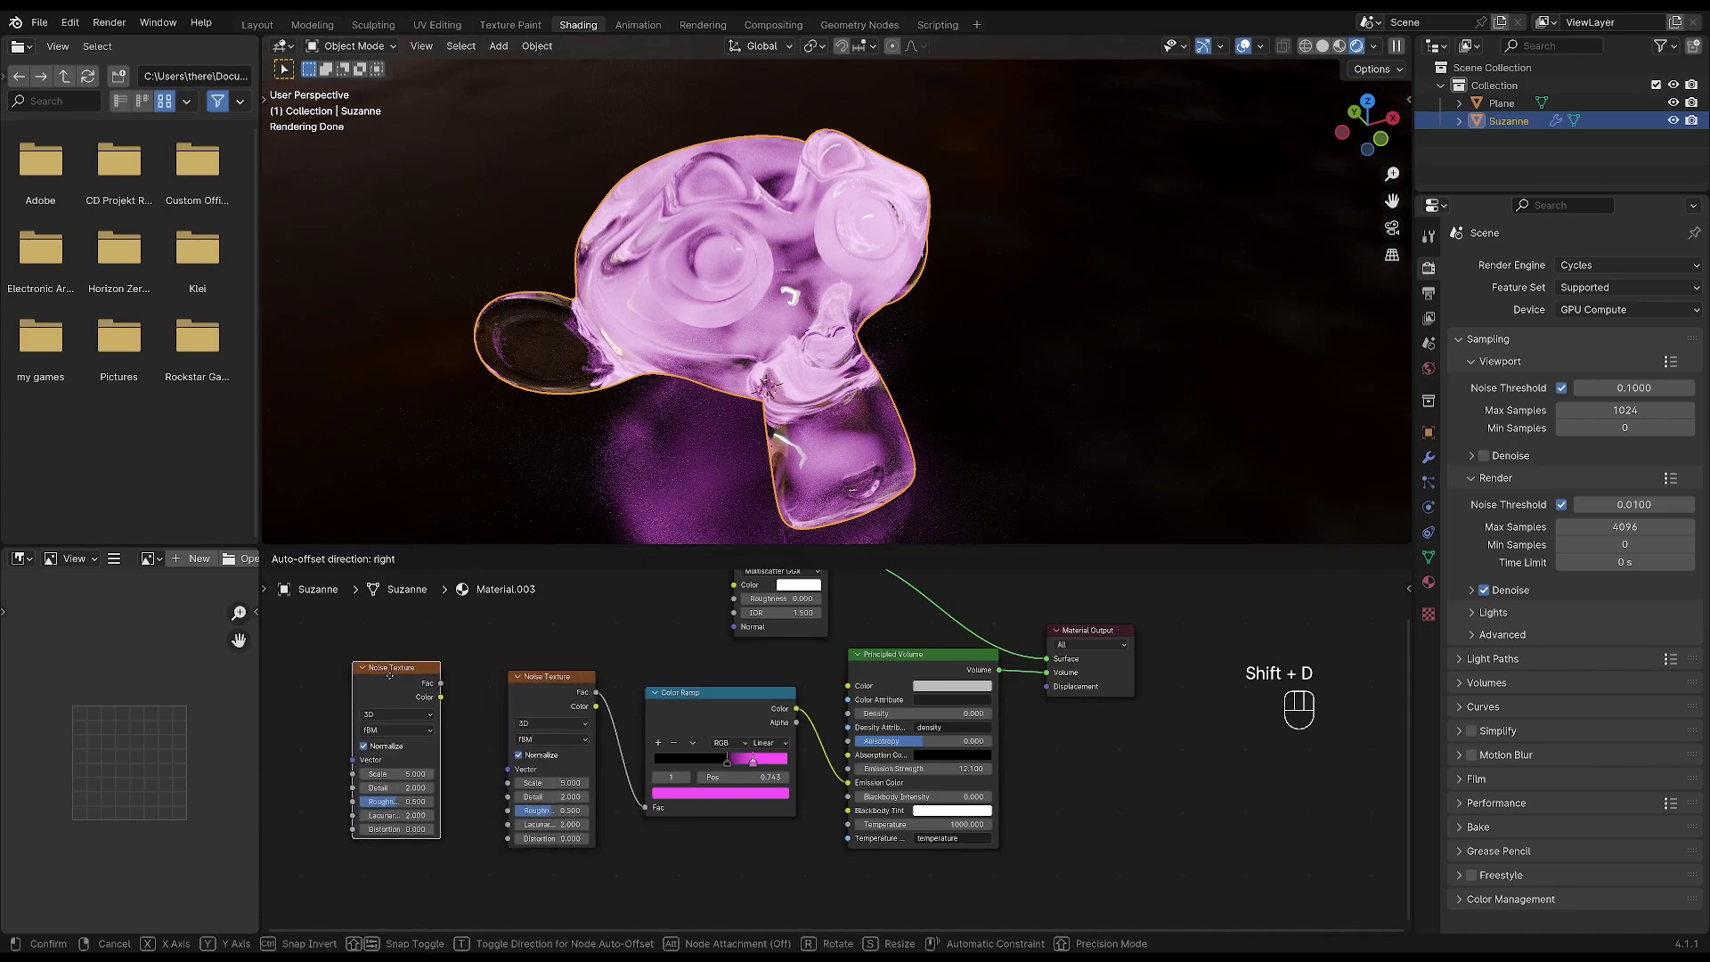
click(388, 682)
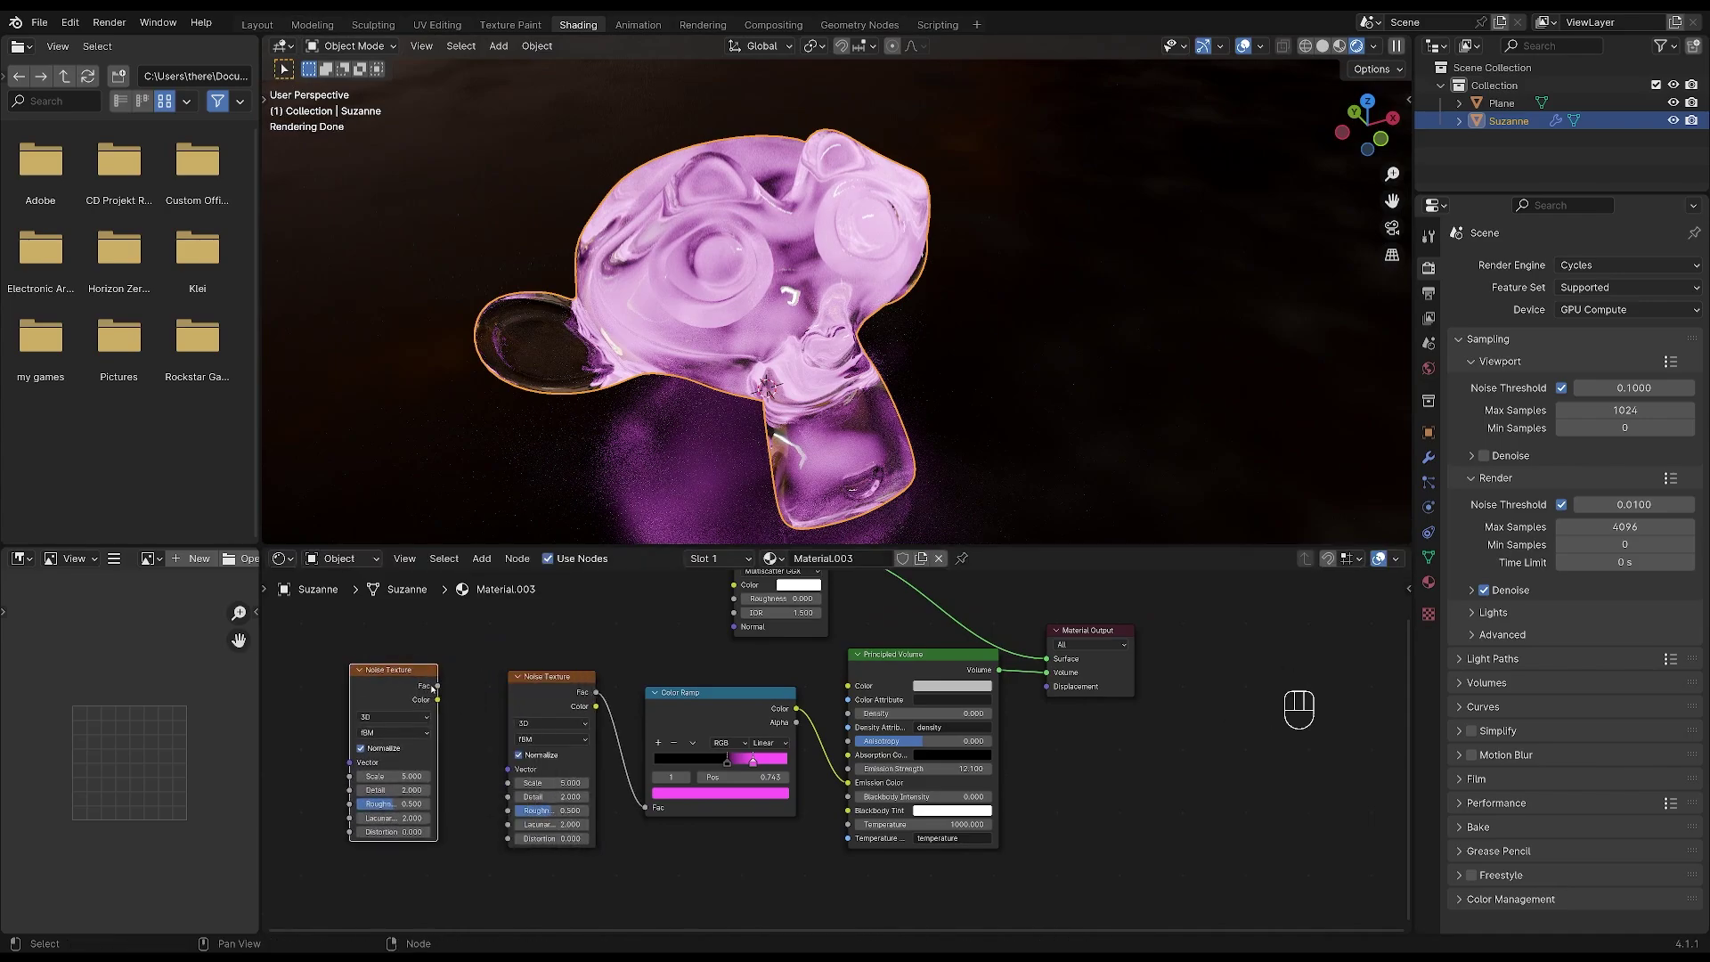
drag(437, 685, 510, 769)
Step: Set the duplicated Noise Texture's type to Hetero Terrain and its Scale to 3.4, placing it closer to the original noise node
scroll(652, 737, up, 2)
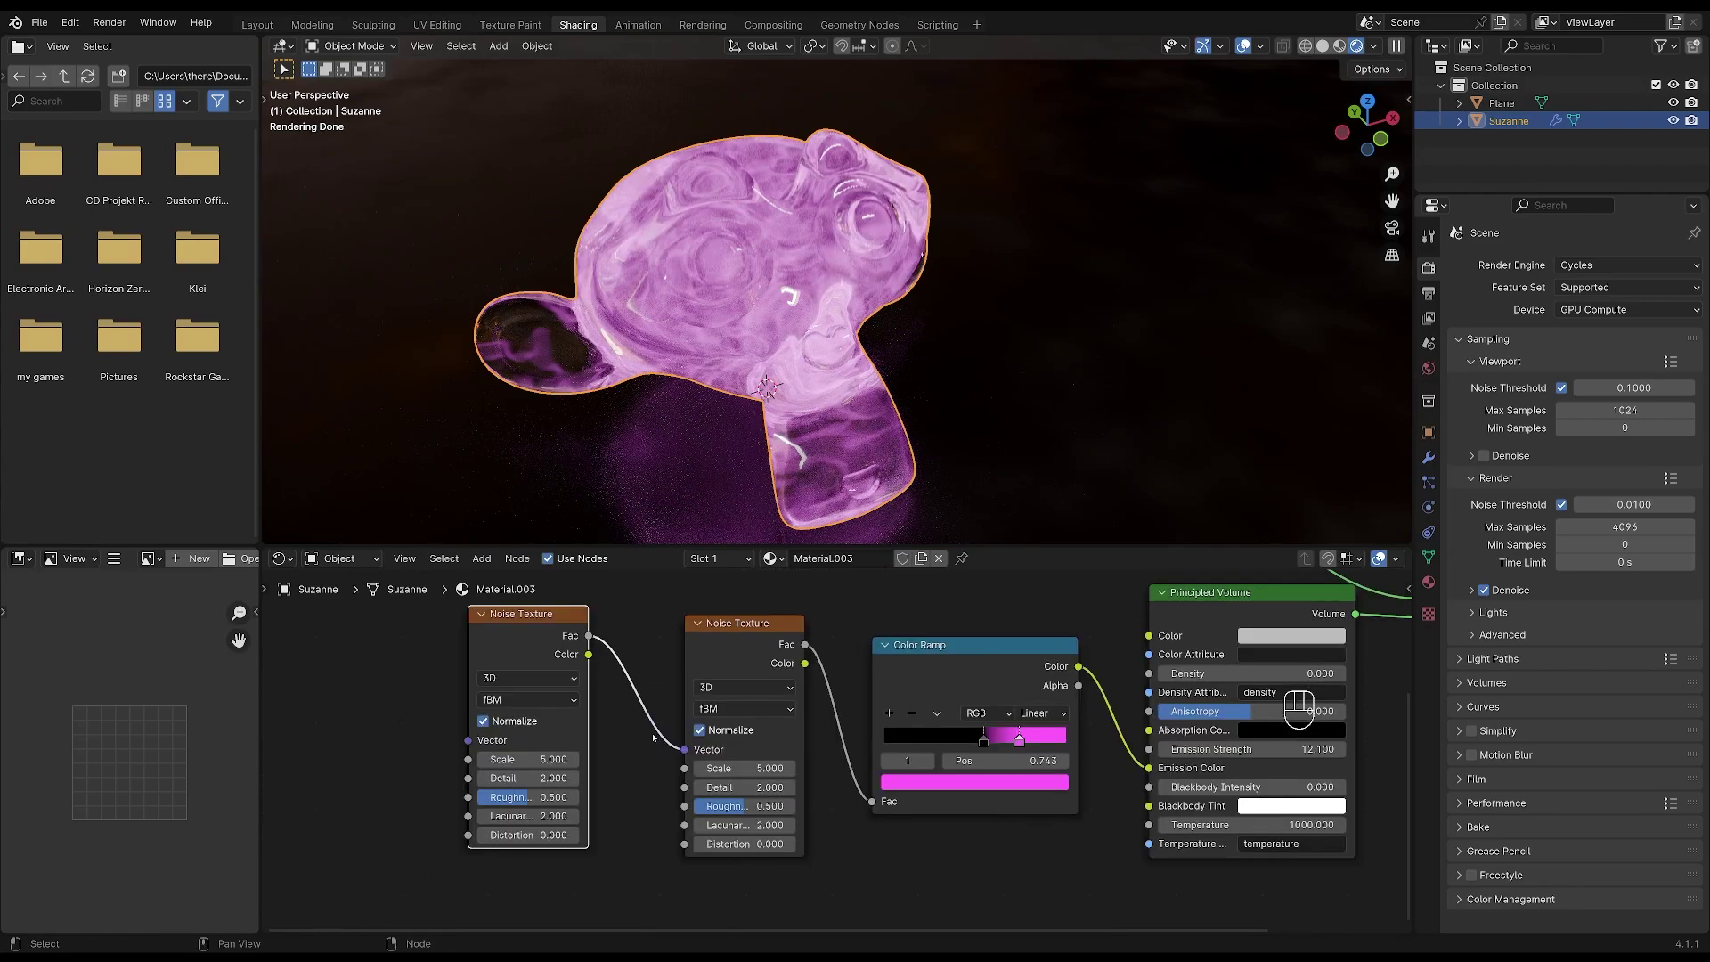
click(536, 700)
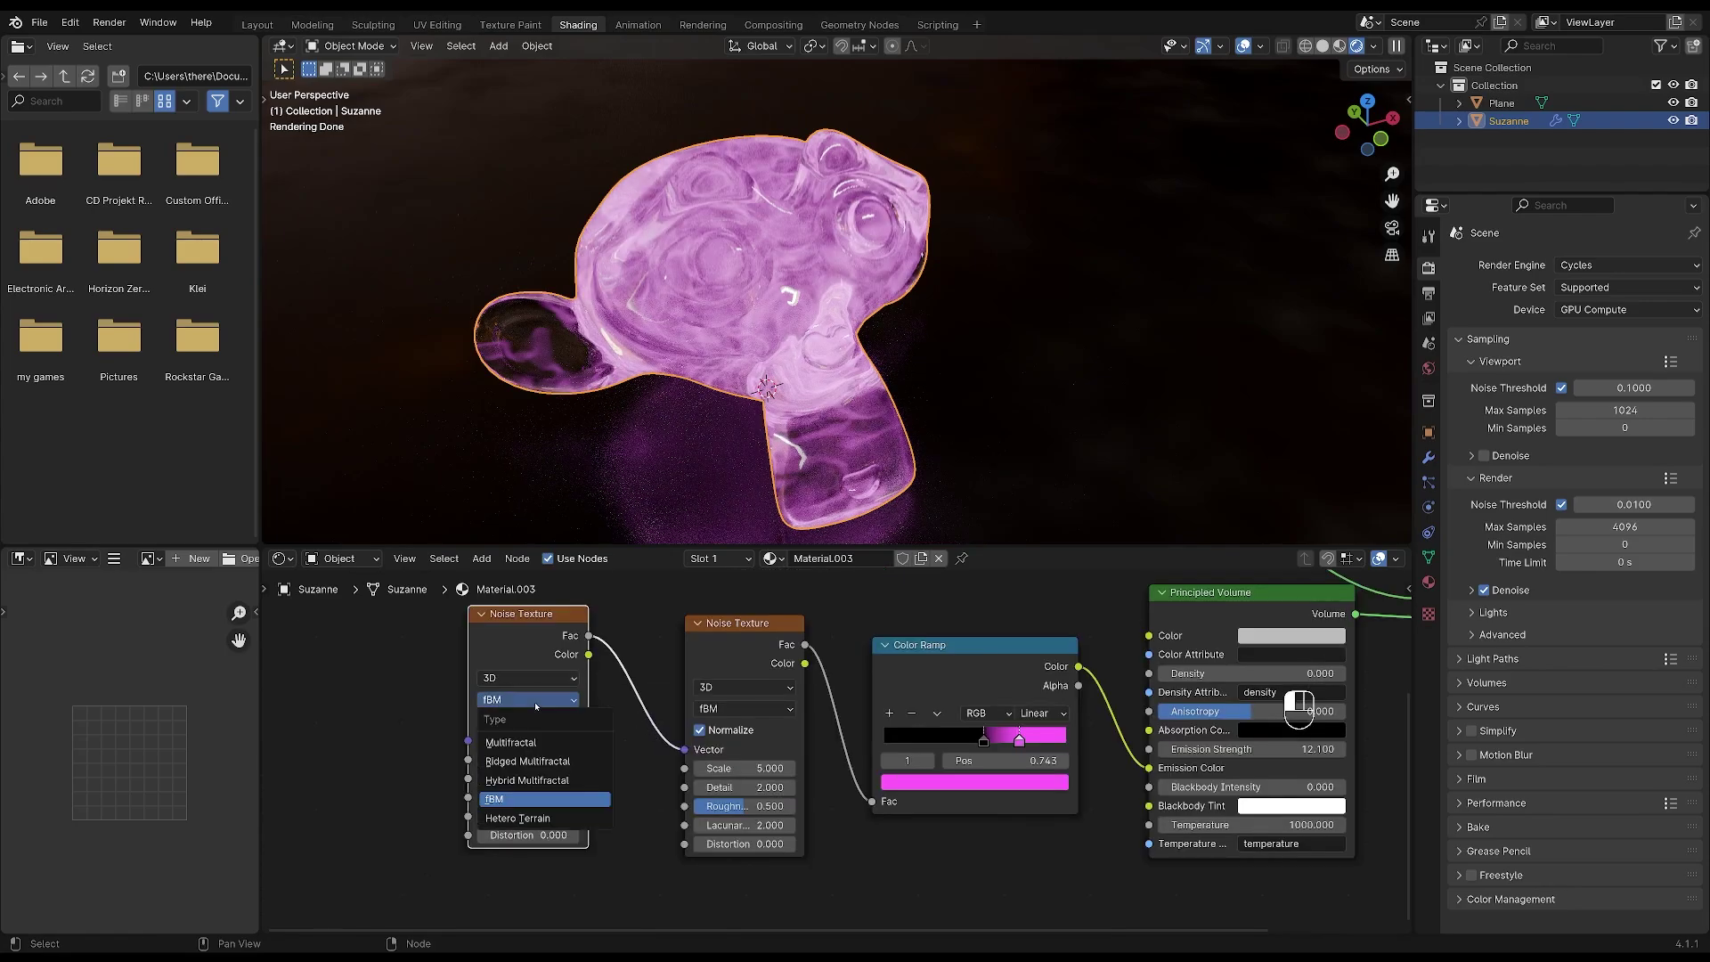
click(525, 817)
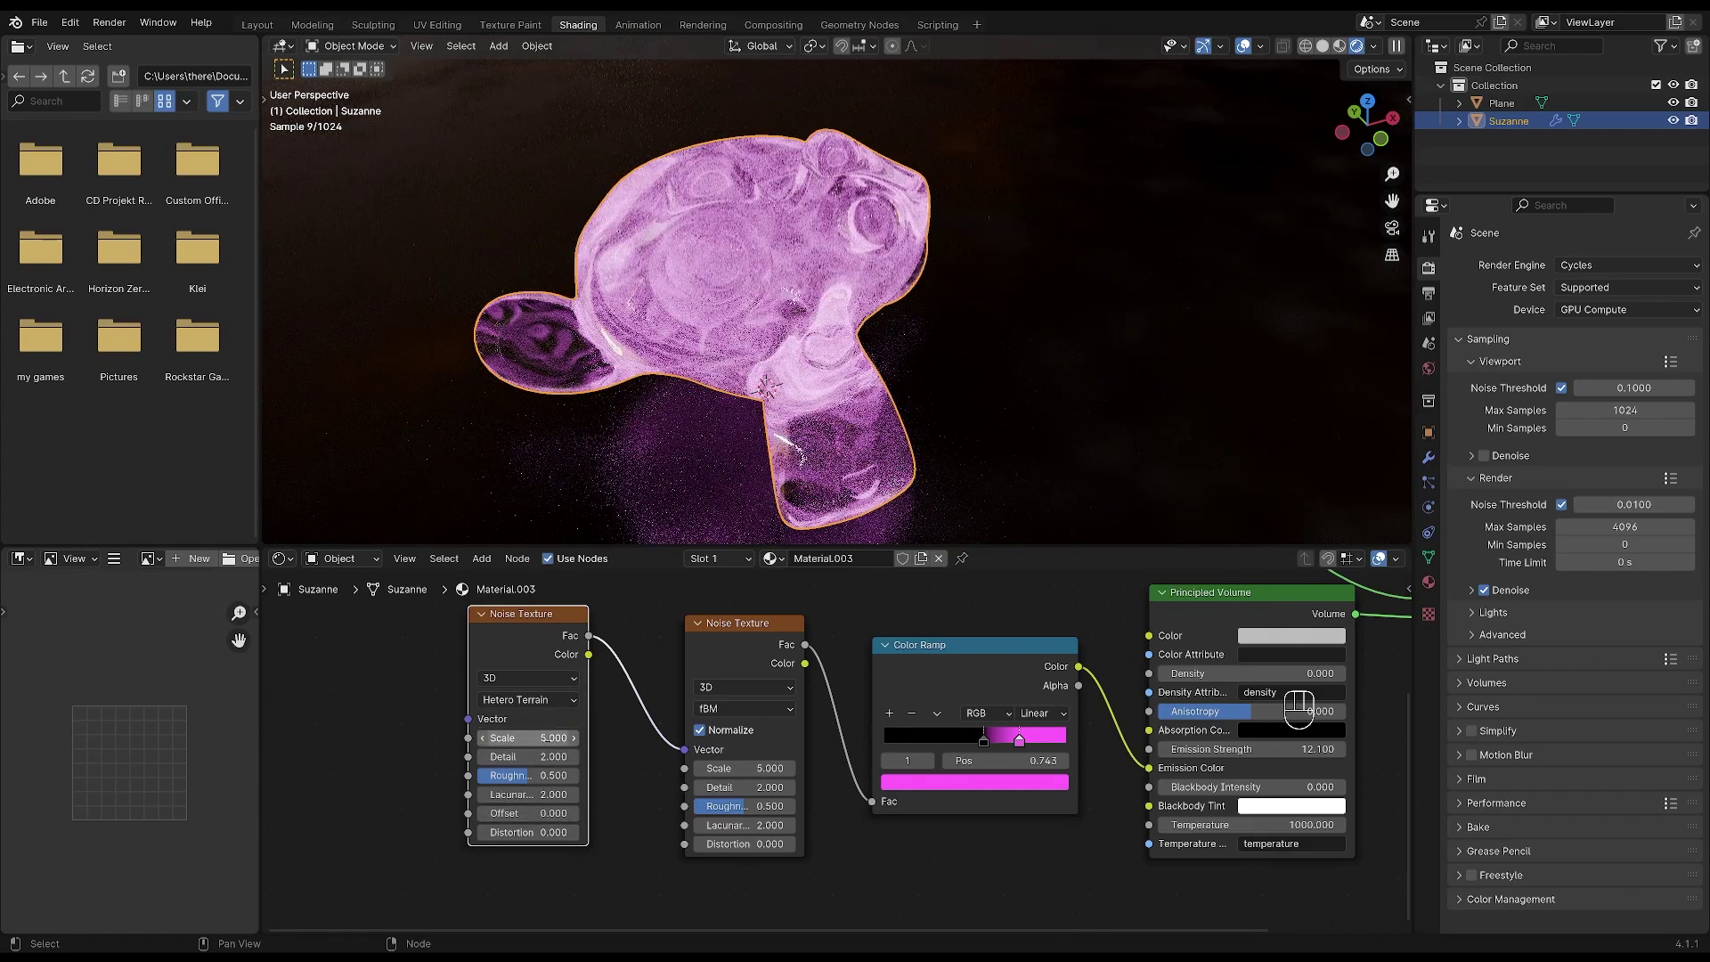
mouse_move(525, 738)
mouse_down()
mouse_move(486, 737)
mouse_move(512, 737)
mouse_up()
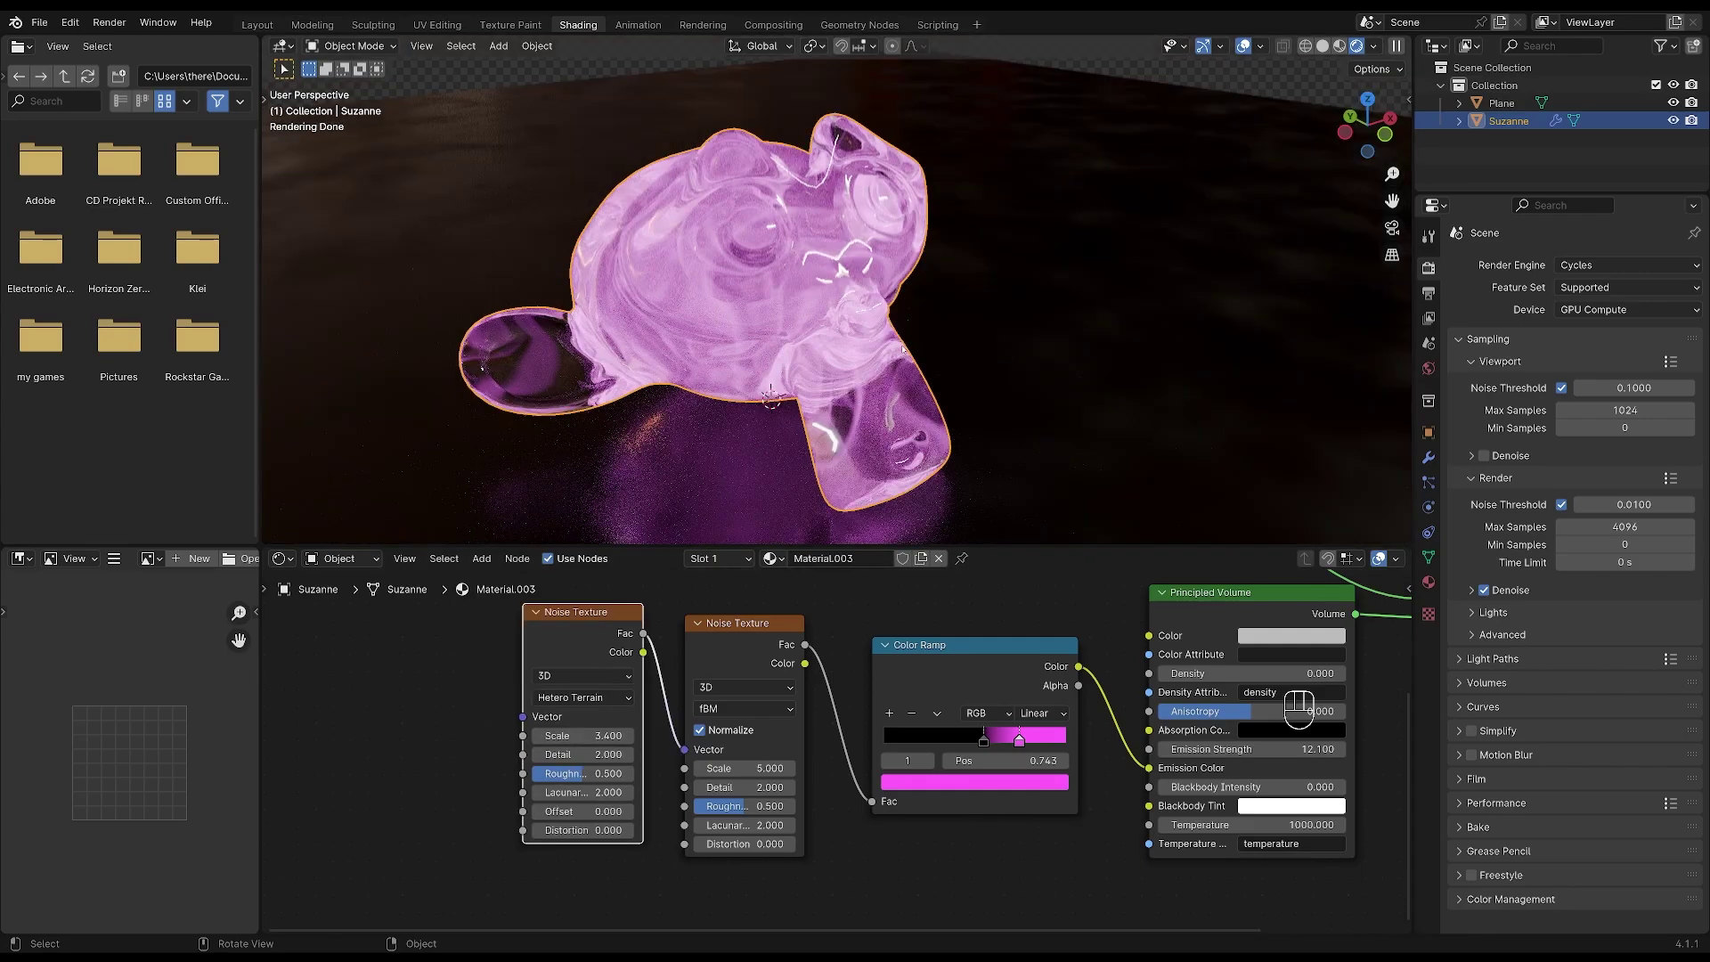
mouse_move(604, 609)
mouse_down()
mouse_move(583, 610)
mouse_move(605, 619)
mouse_up()
Step: Duplicate the fBM Noise Texture, feed the copy's Fac into the Hetero Terrain noise's Vector, and set its Scale to 3.2 and Detail to 15
click(748, 648)
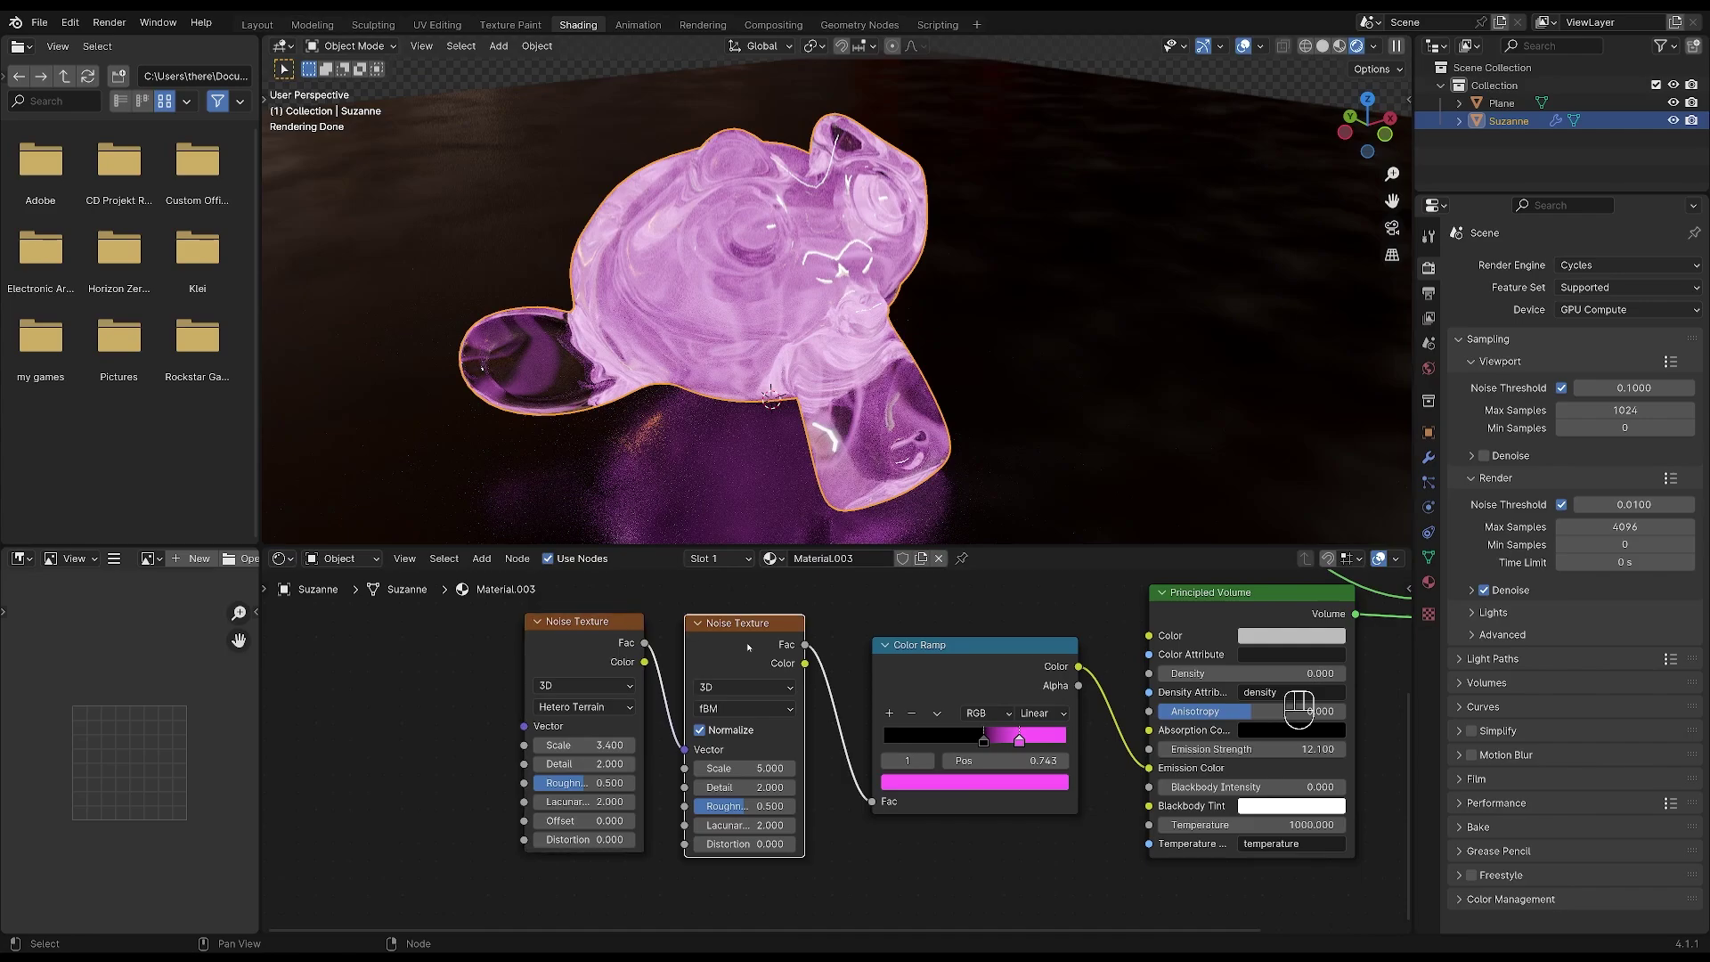
key(shift+d)
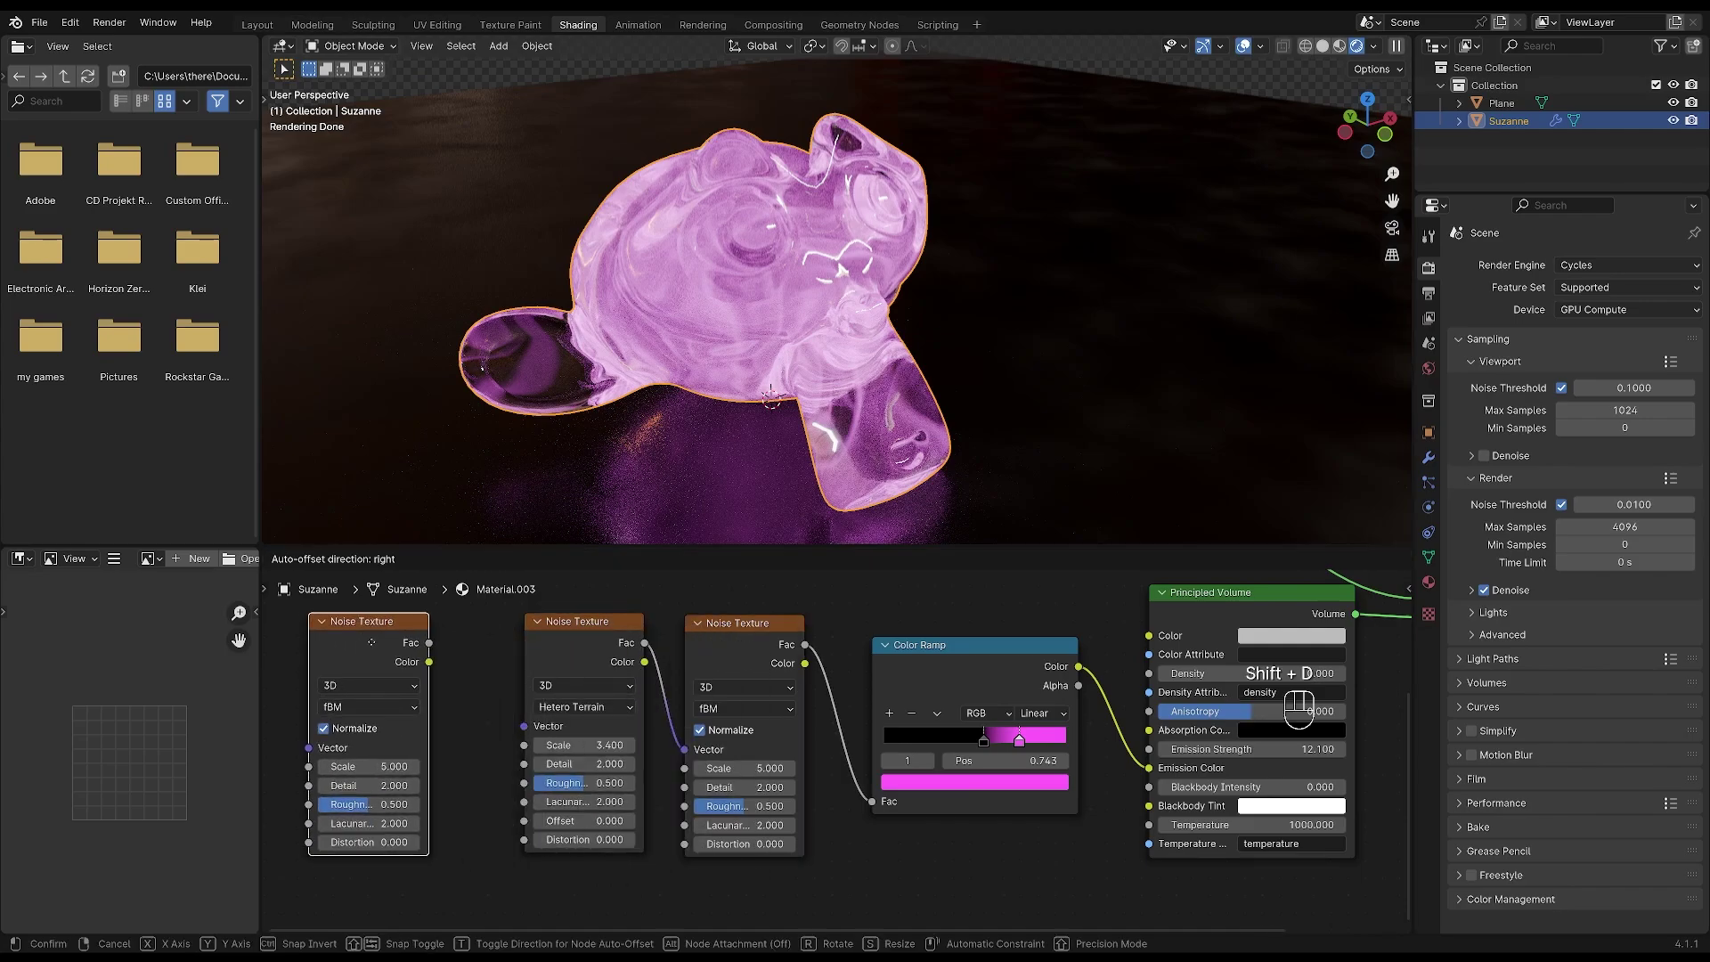
click(373, 645)
click(450, 637)
drag(429, 642, 523, 726)
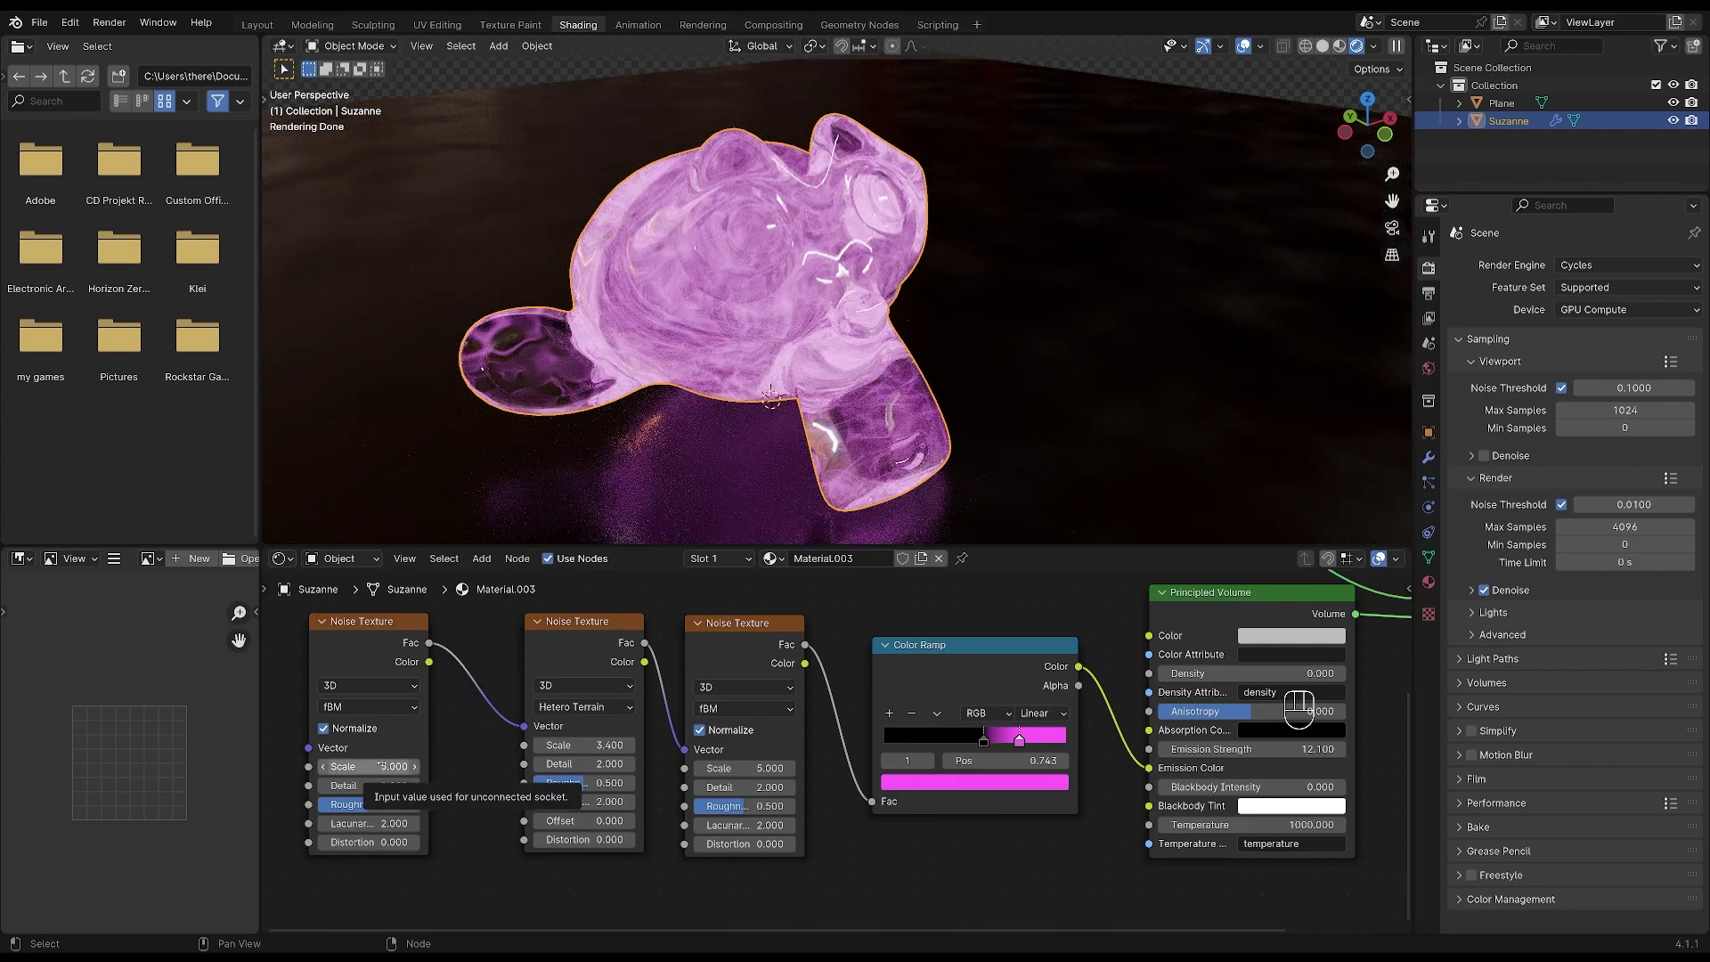
drag(374, 766, 436, 785)
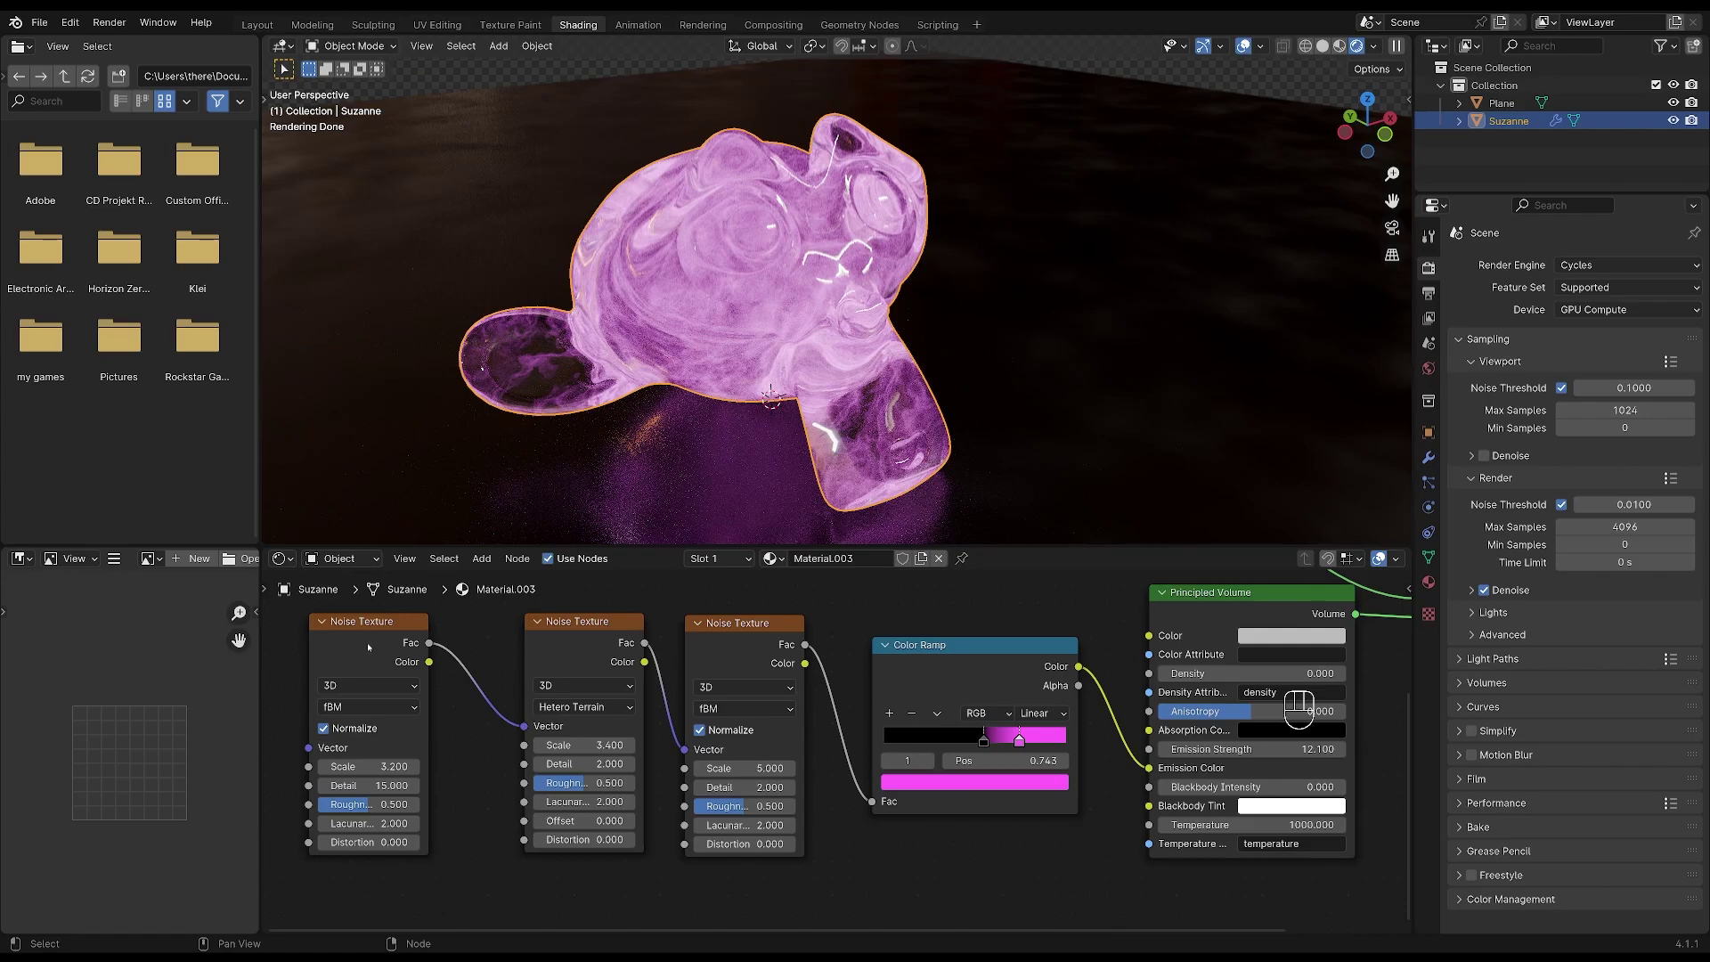
Step: Add Texture Coordinate and Mapping nodes feeding the Vector input of the first Noise Texture in the chain
key(ctrl+t)
click(345, 647)
key(ctrl+t)
scroll(347, 659, down, 5)
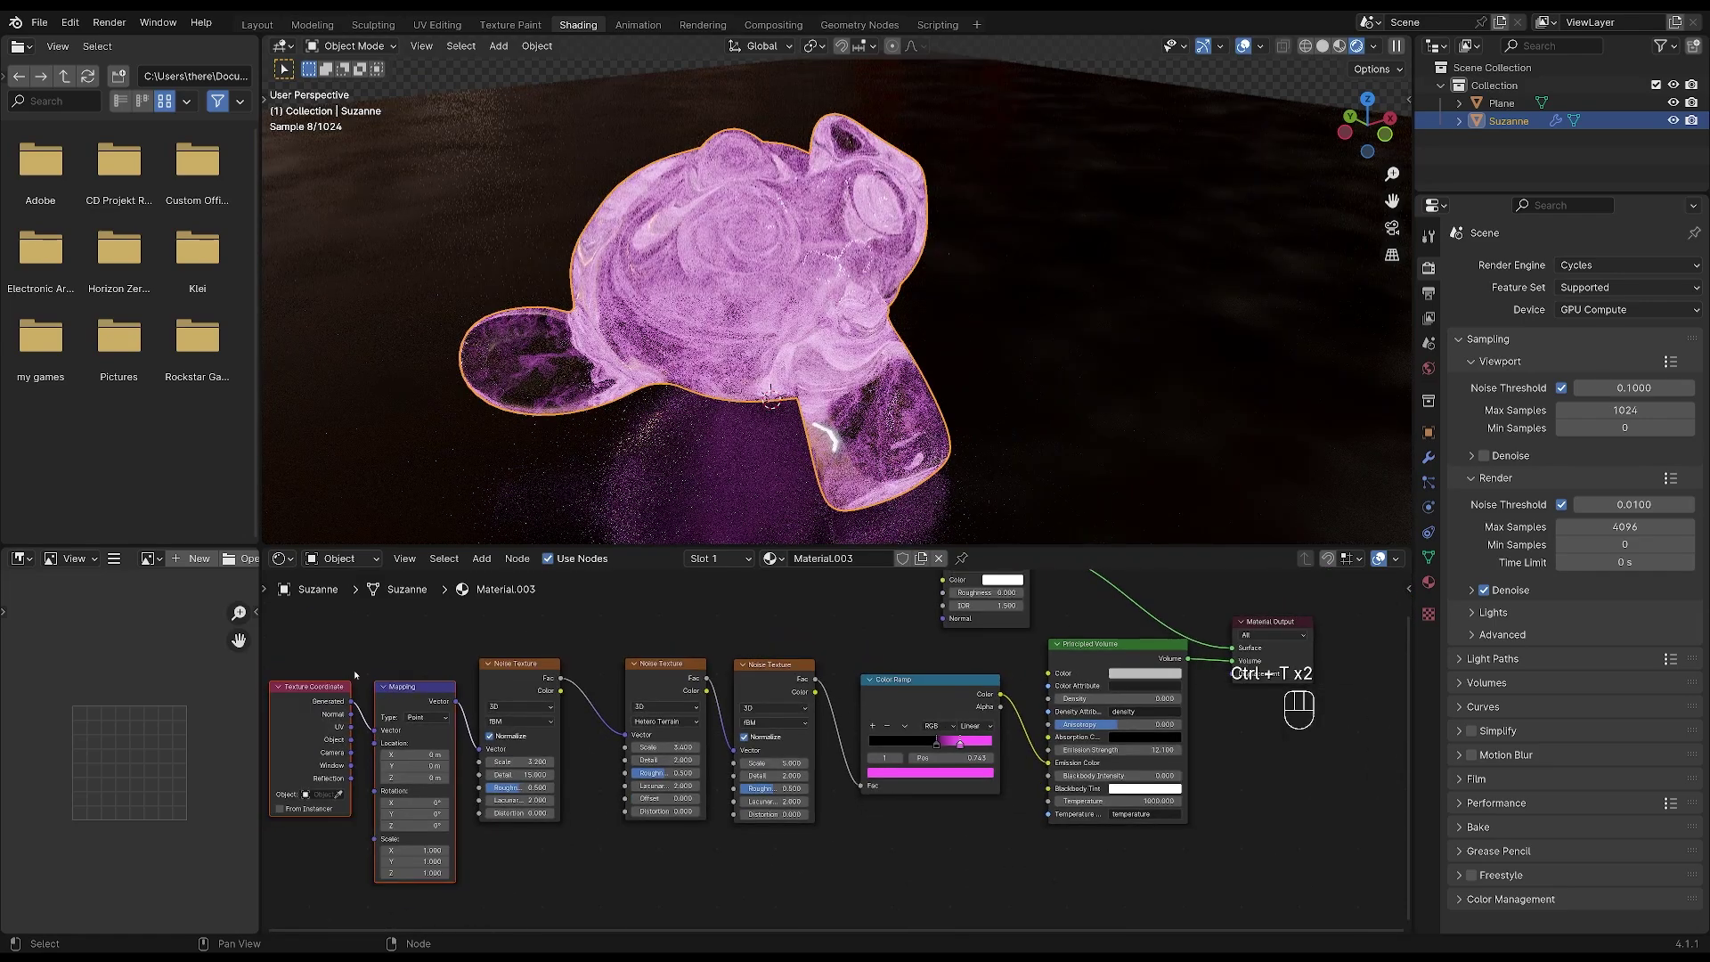
middle_drag(352, 666, 560, 626)
scroll(525, 685, up, 1)
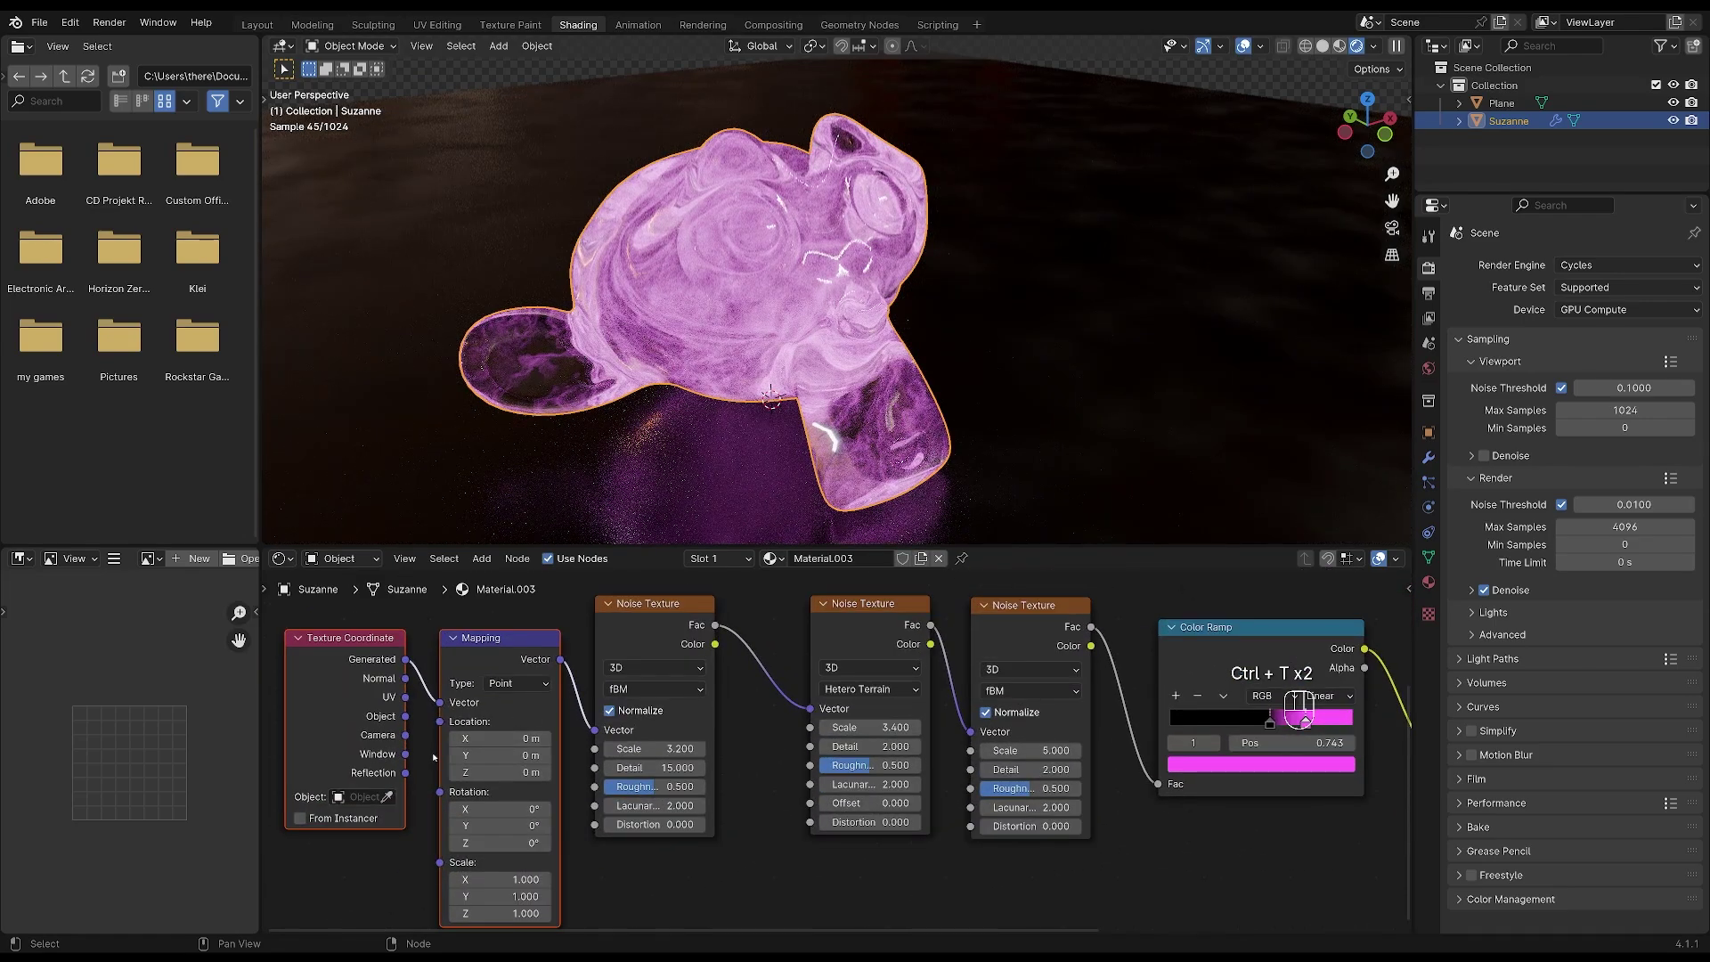
Step: Connect the Texture Coordinate's Object output to the Mapping node's Vector and set the Mapping scale to 3.5 on all axes
scroll(492, 743, up, 1)
scroll(493, 743, up, 1)
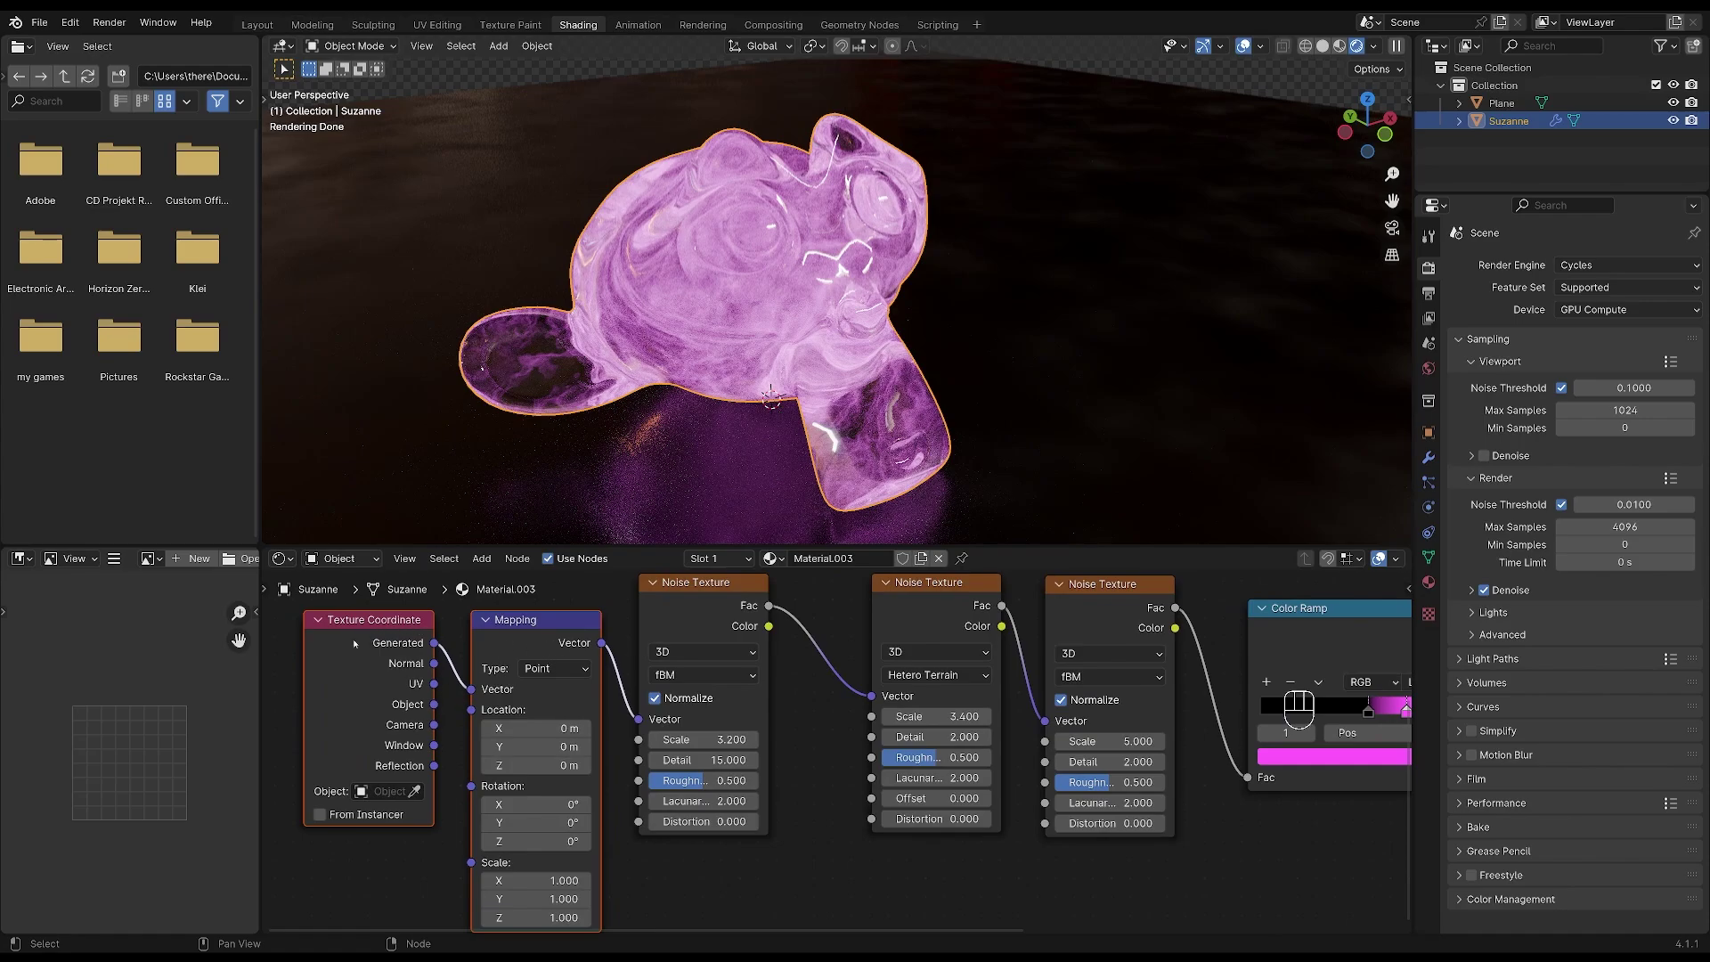
click(437, 709)
drag(435, 704, 470, 690)
key(ctrl+z)
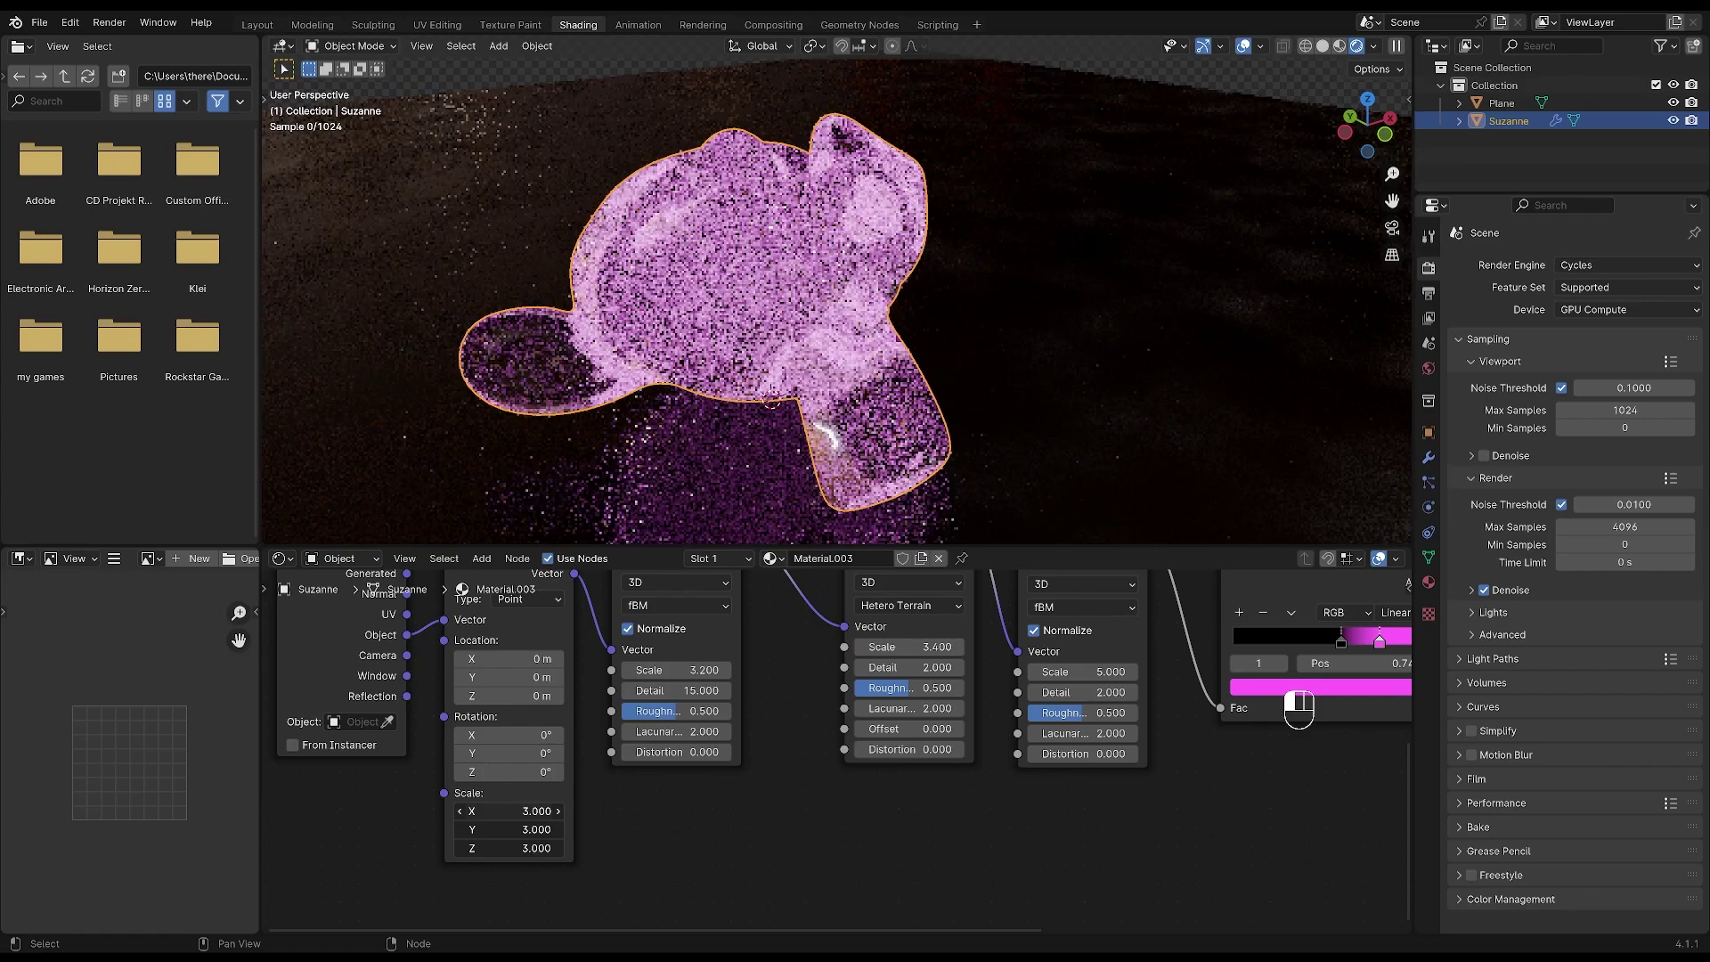
drag(507, 811, 534, 811)
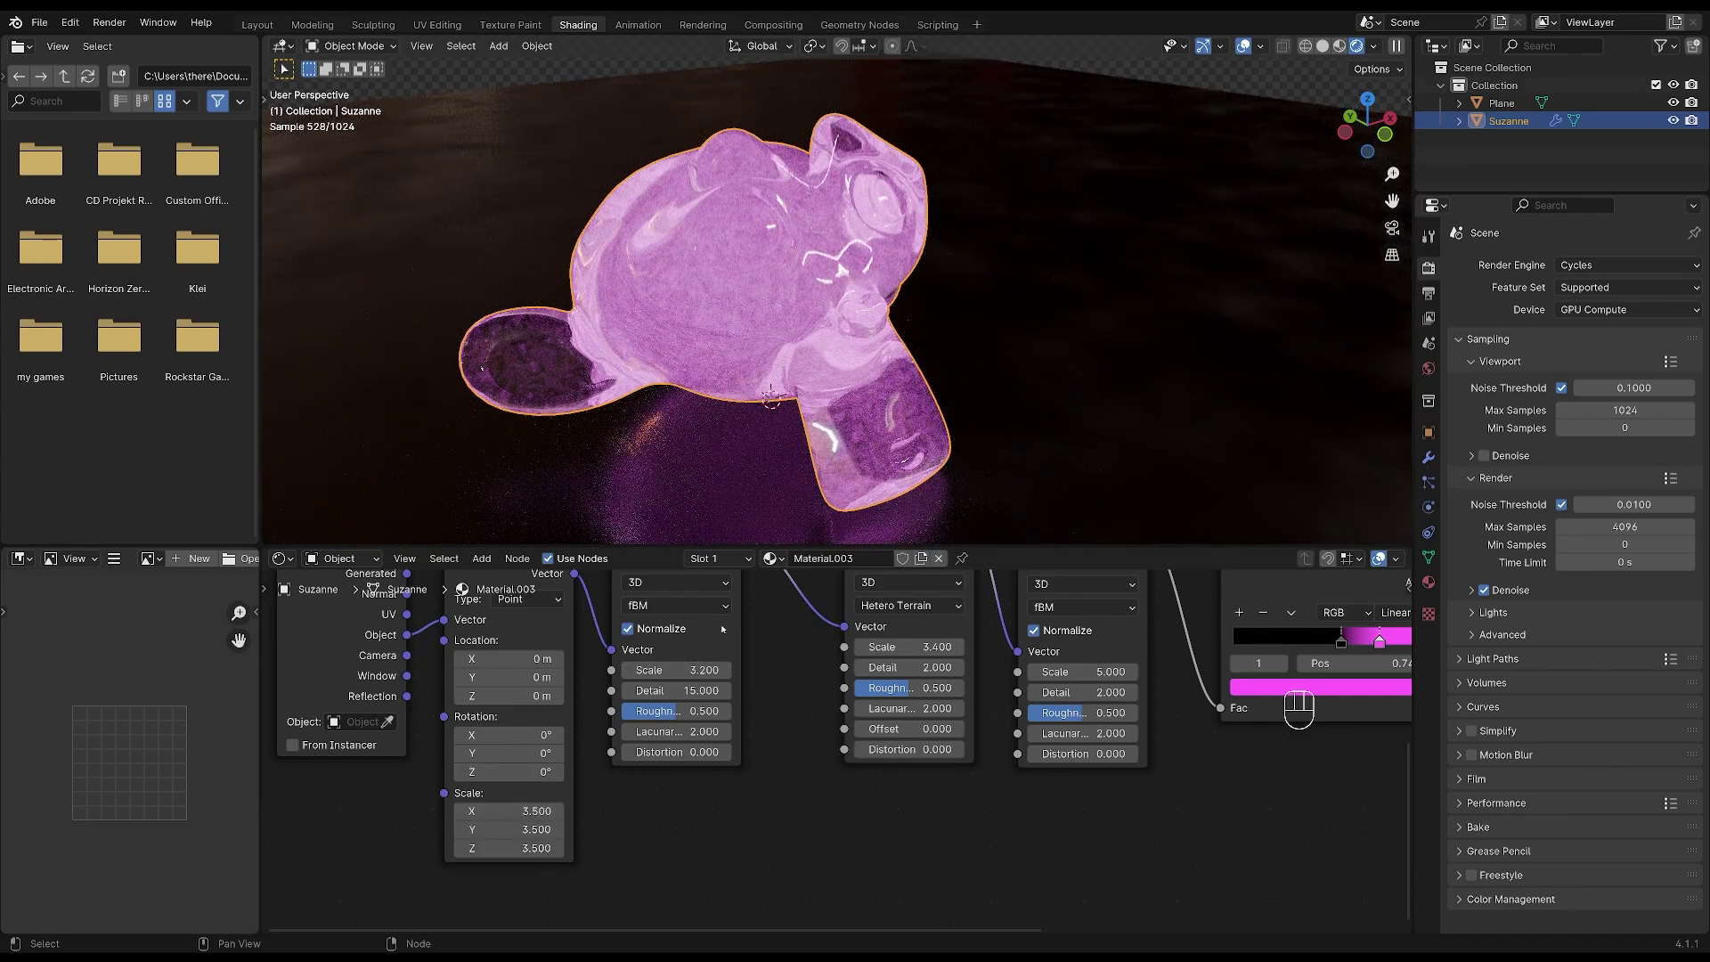
Step: Make room after the first Noise Texture and insert a Mix Color node between it and the Hetero Terrain noise
middle_drag(695, 587, 598, 703)
scroll(599, 663, down, 2)
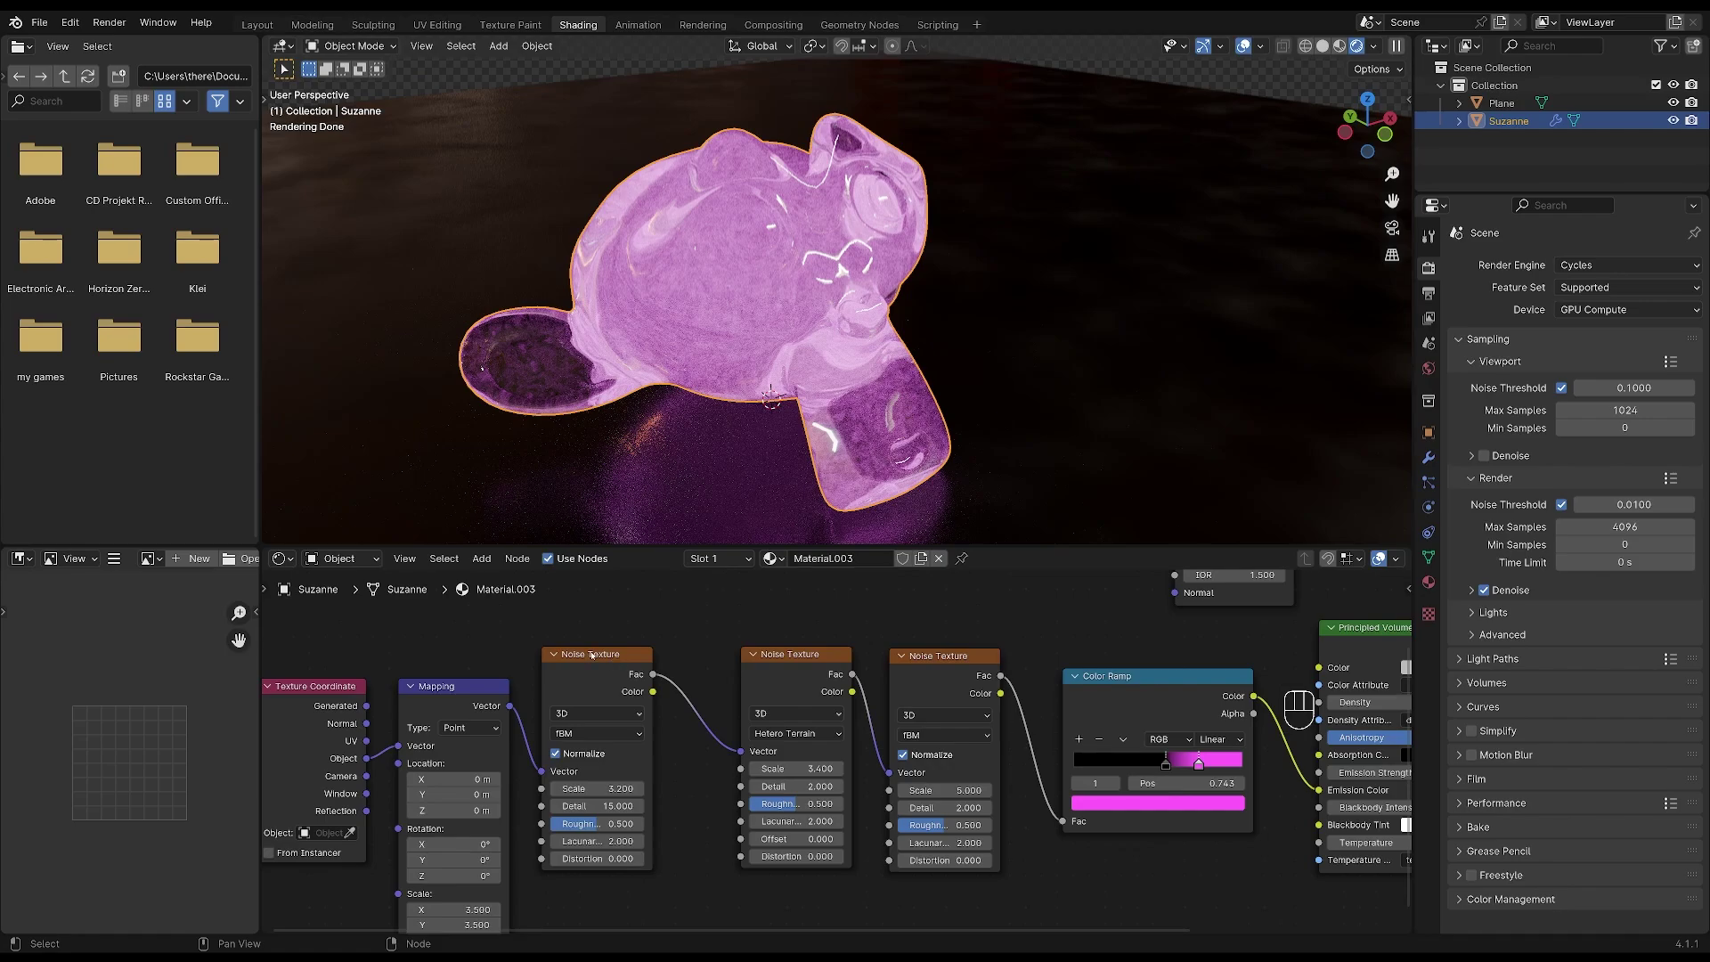
drag(592, 655, 580, 658)
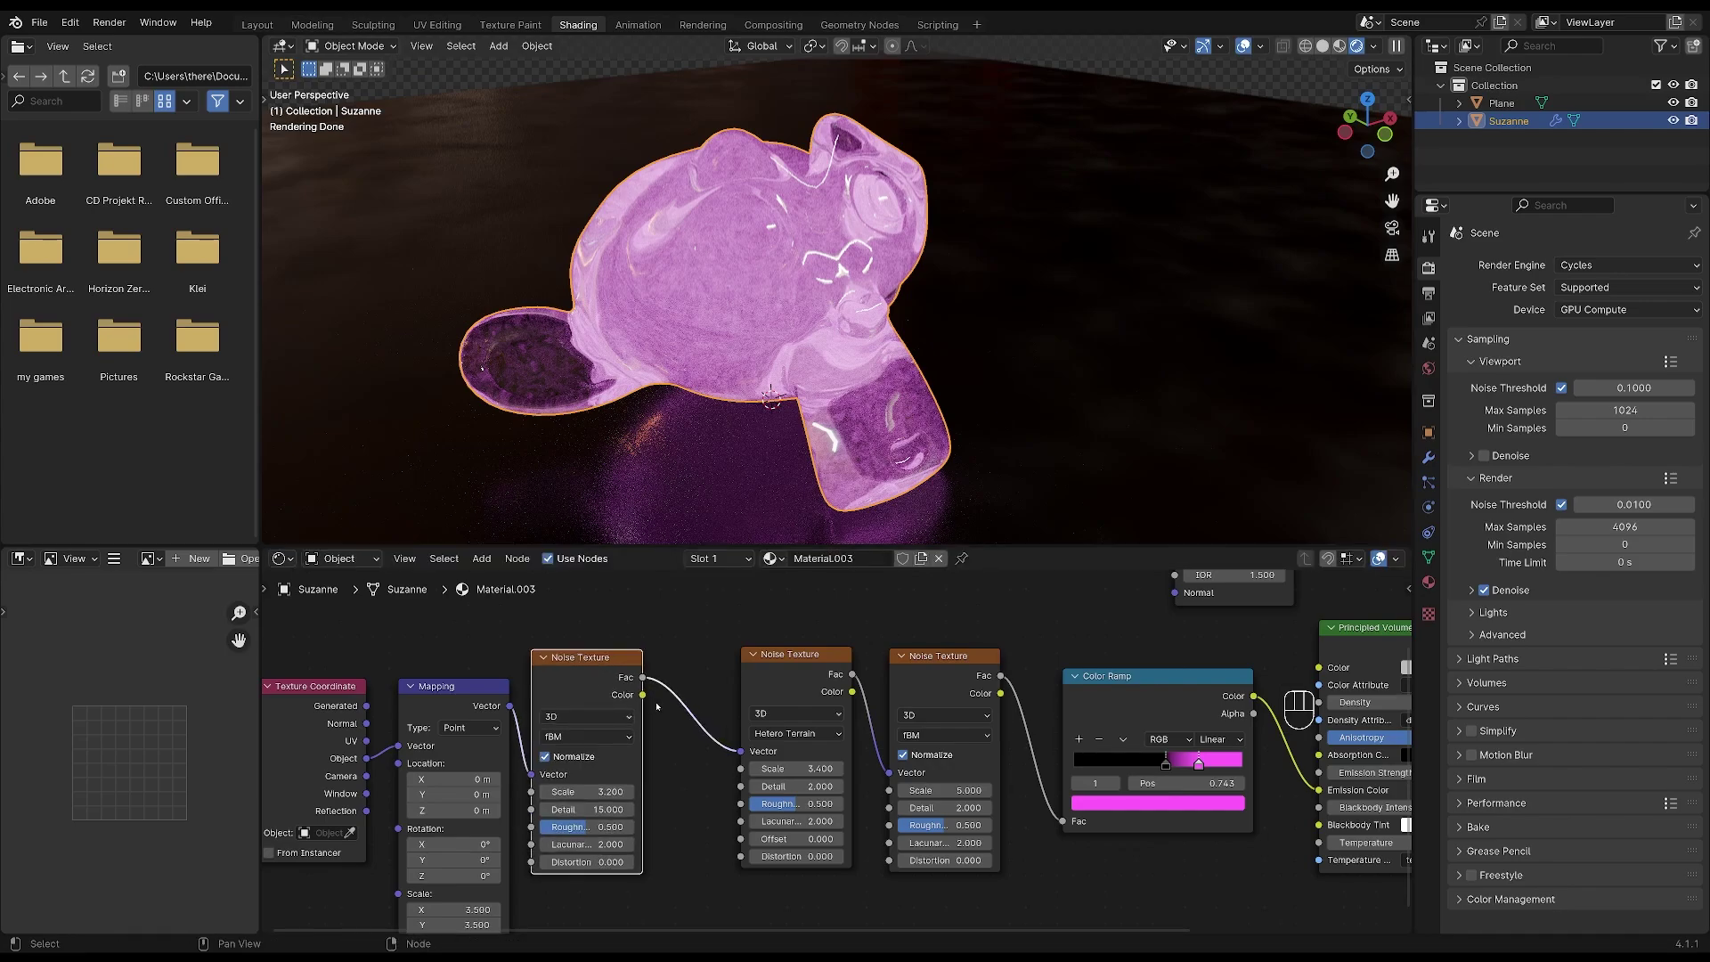
key(shift+a)
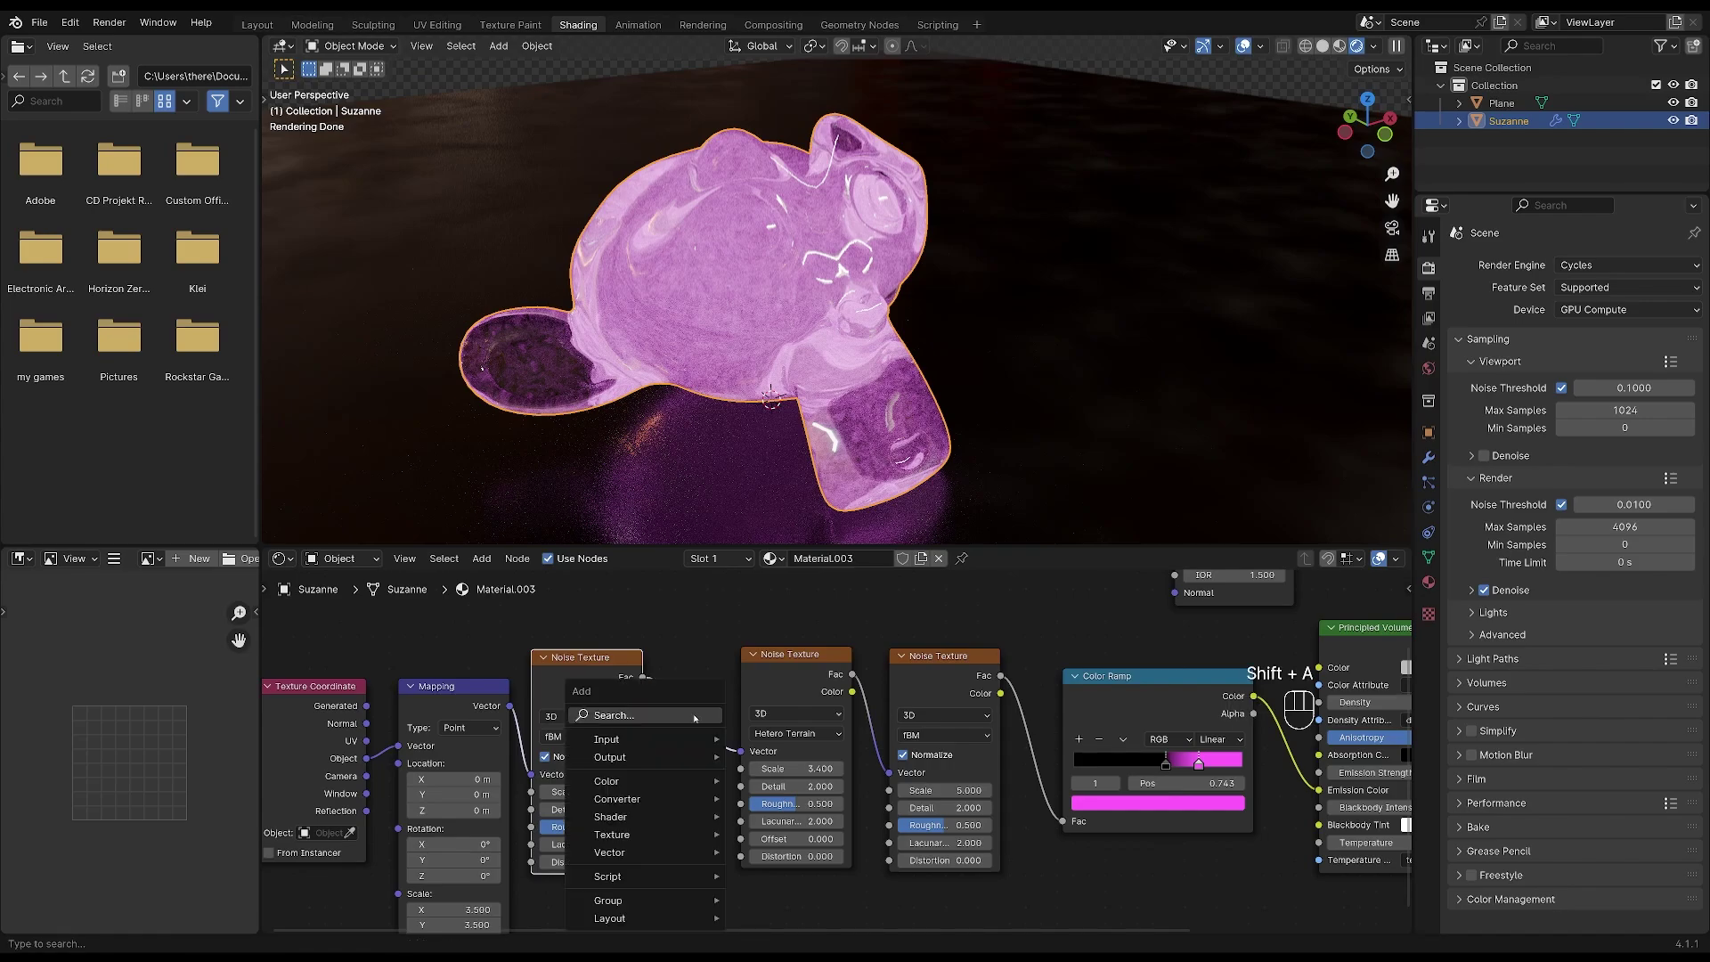
text(s)
key(BackSpace)
text(mi)
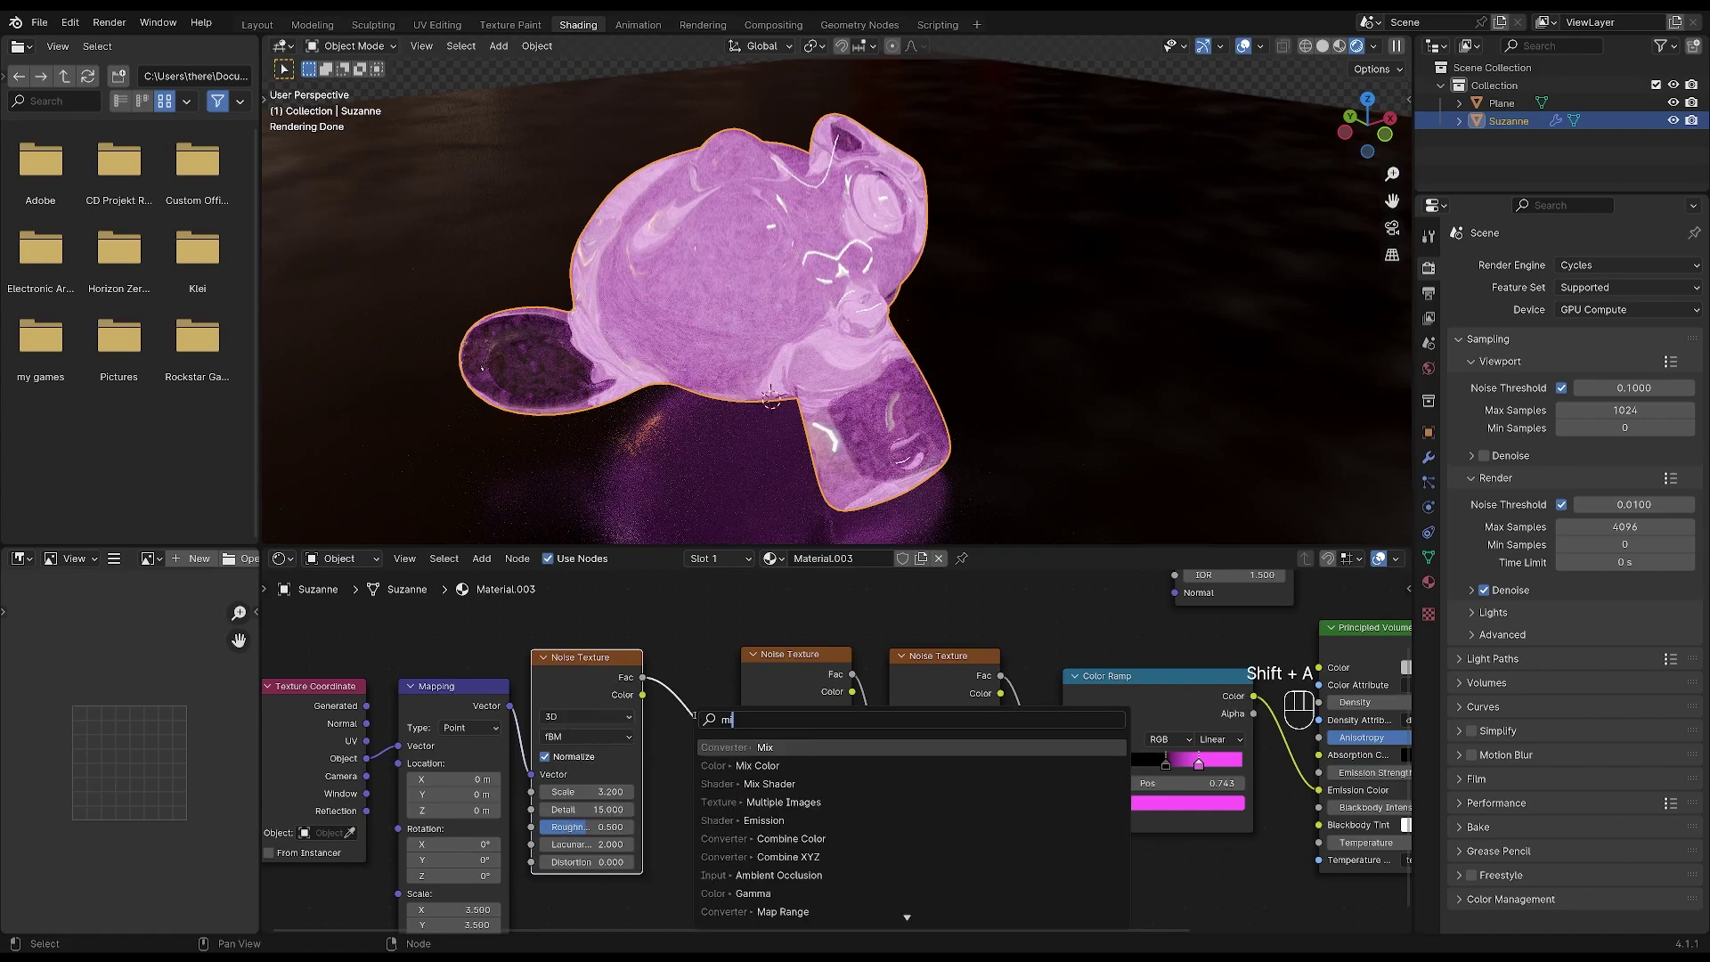
click(746, 765)
click(707, 660)
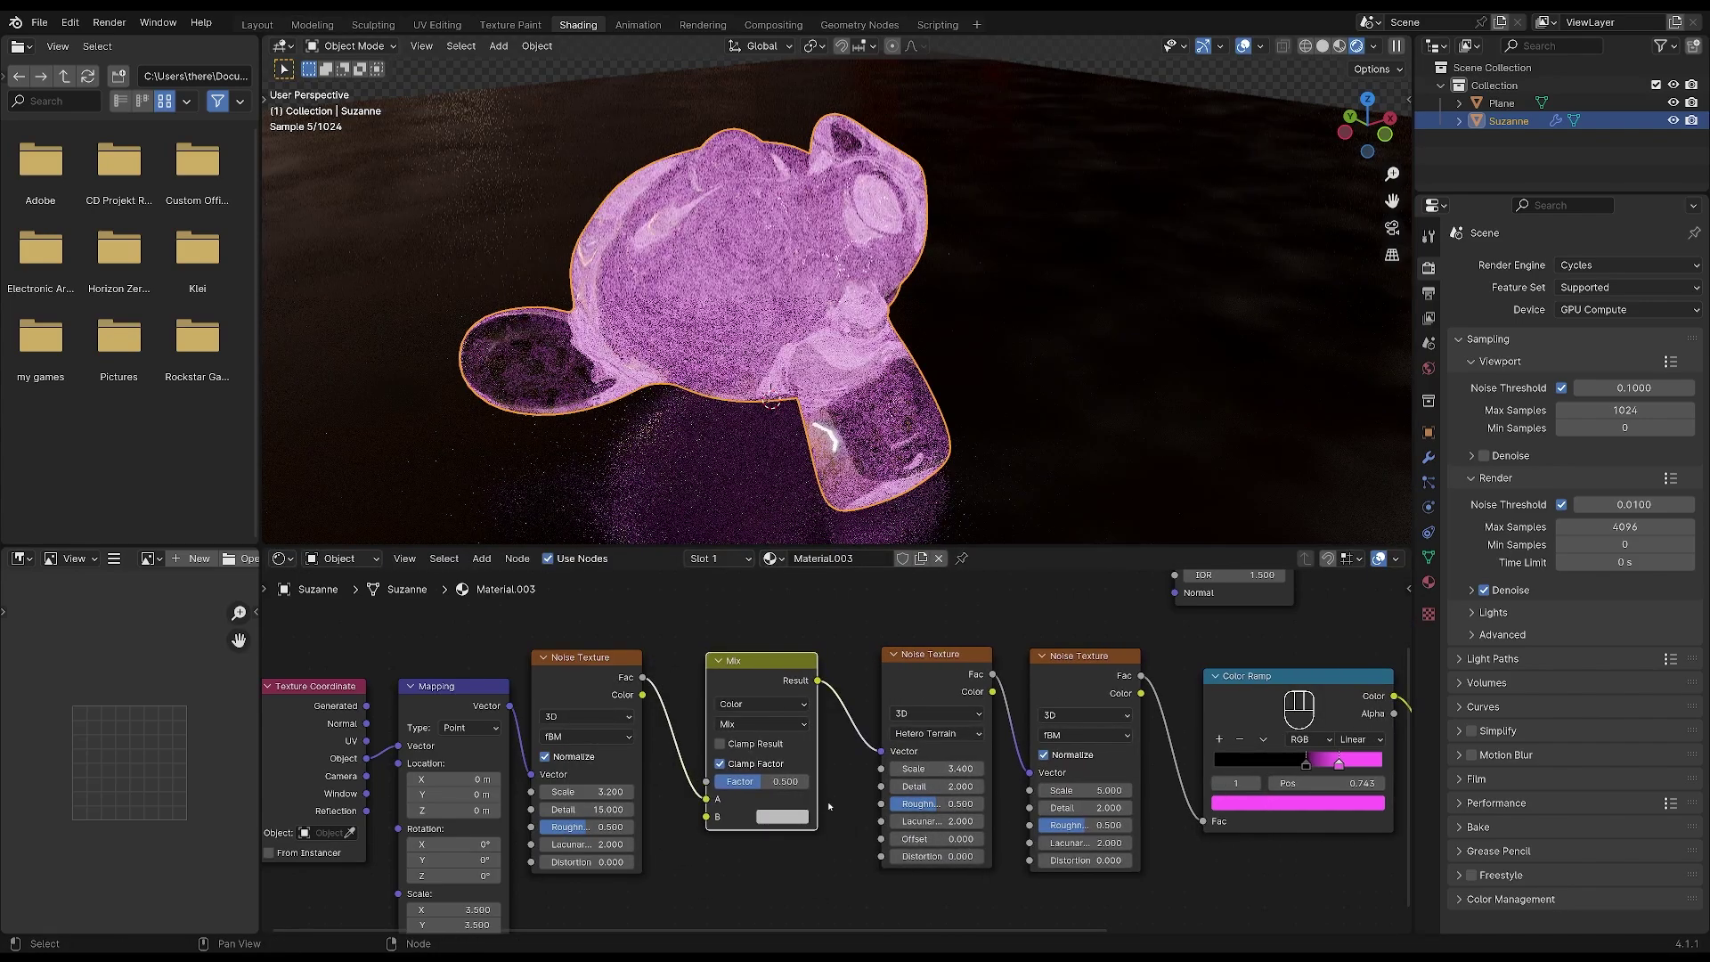
Step: Raise the Mix node's Factor to about 0.68 and connect the Mapping node's Vector output to its B input
mouse_move(761, 781)
mouse_down()
mouse_move(778, 781)
mouse_move(730, 781)
mouse_move(777, 781)
mouse_up()
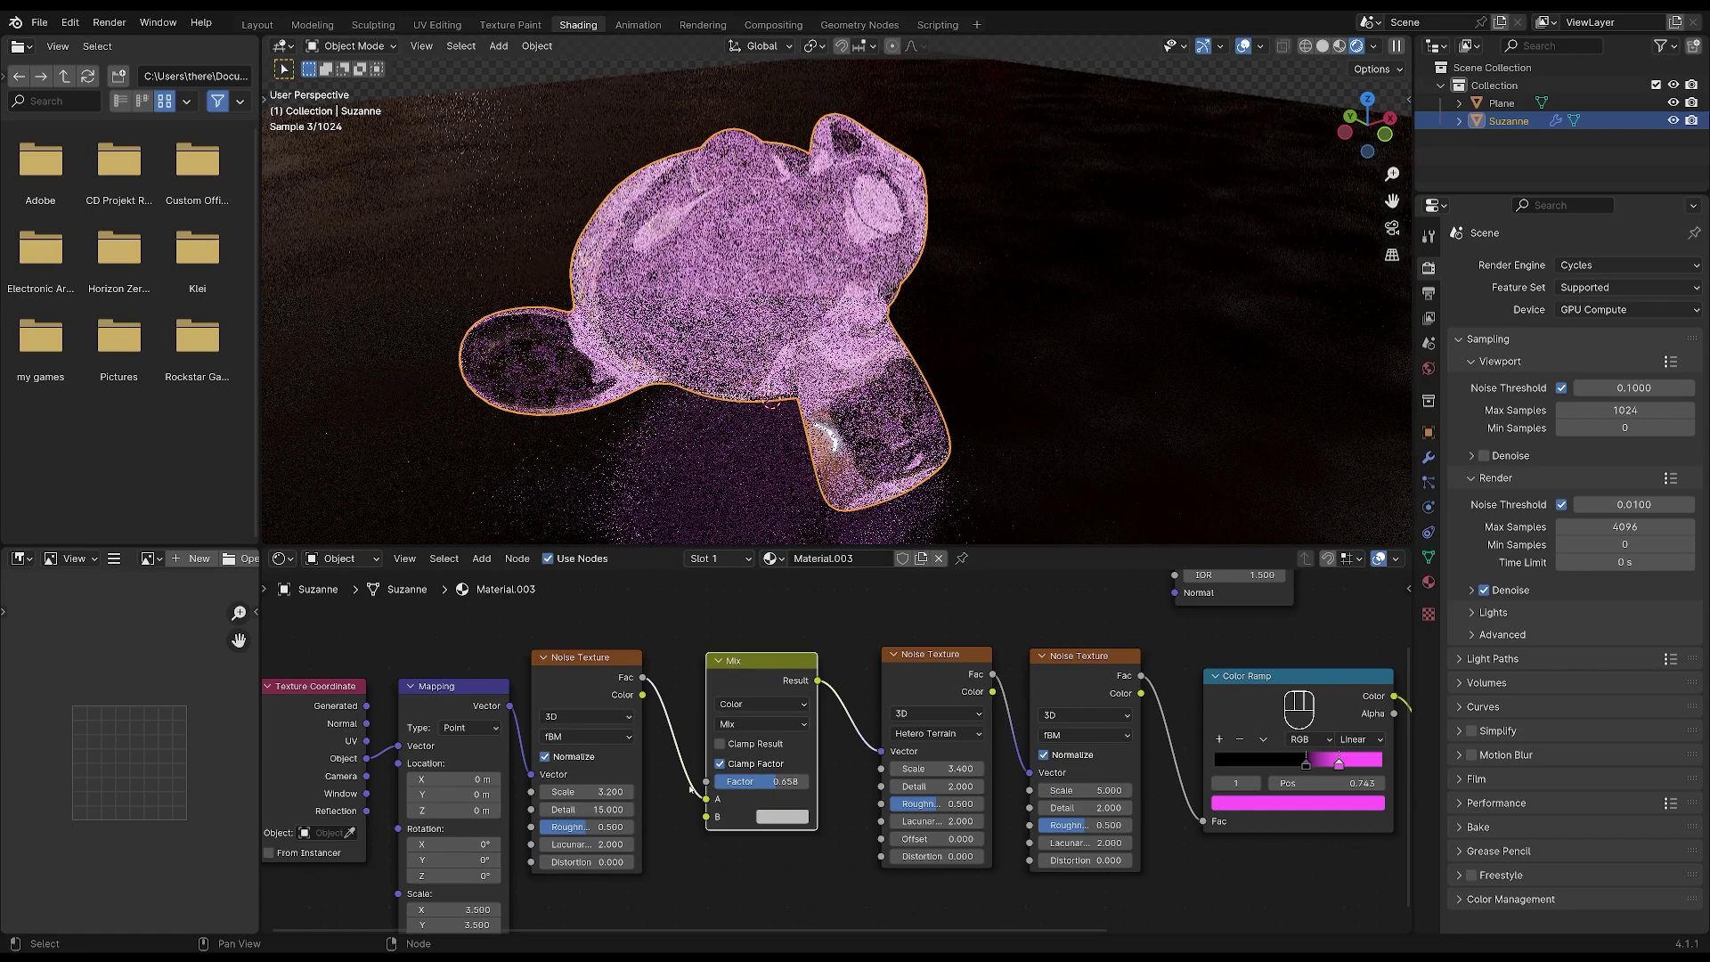
click(509, 707)
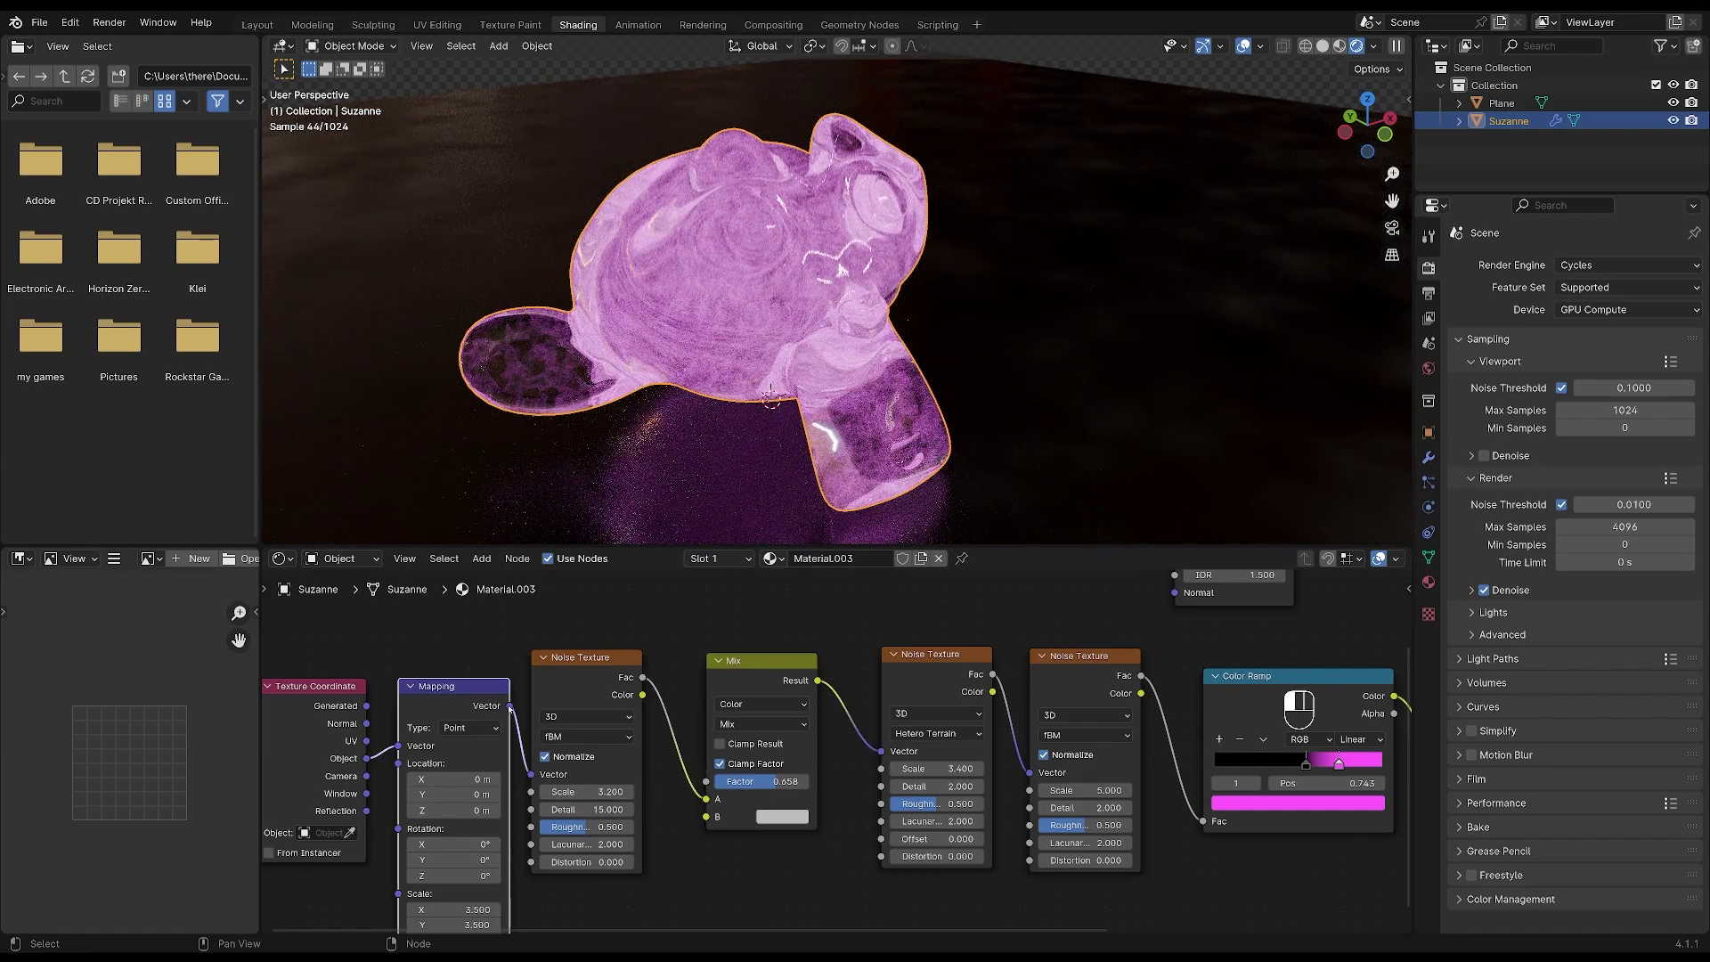
drag(510, 707, 788, 781)
Step: Set the Hetero Terrain noise's Scale to 1.5 and move the Color Ramp's black stop to about 0.60 and pink stop to about 0.70
middle_drag(1059, 454, 999, 413)
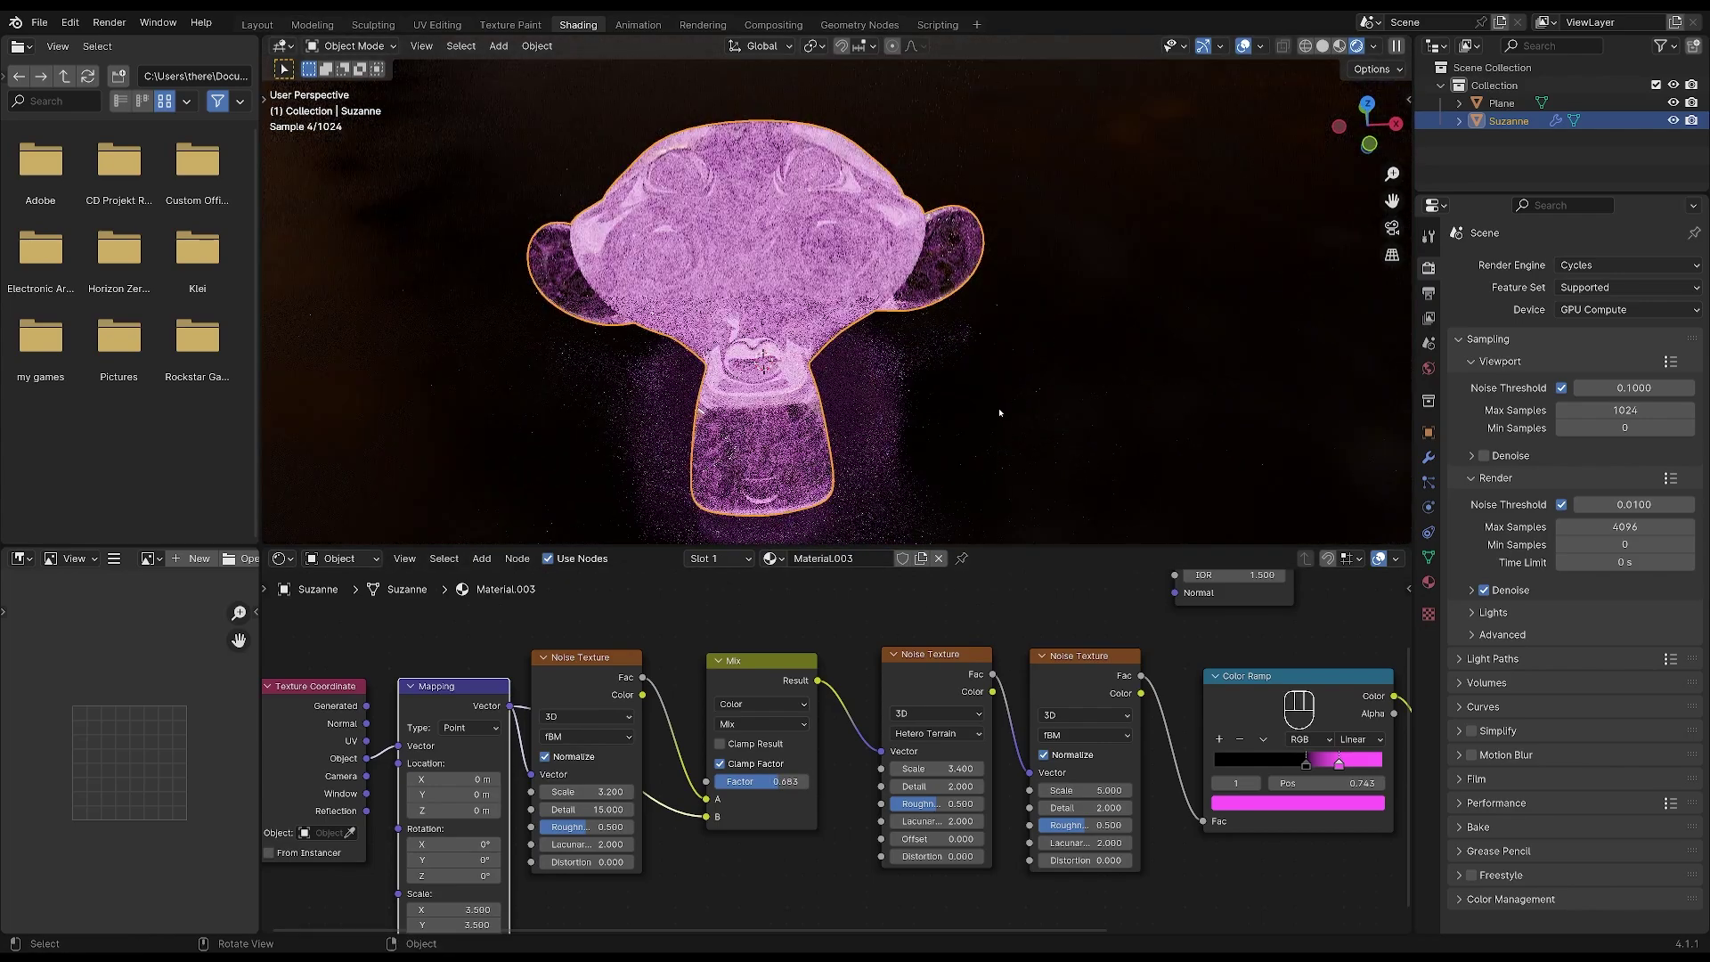
scroll(1007, 403, up, 3)
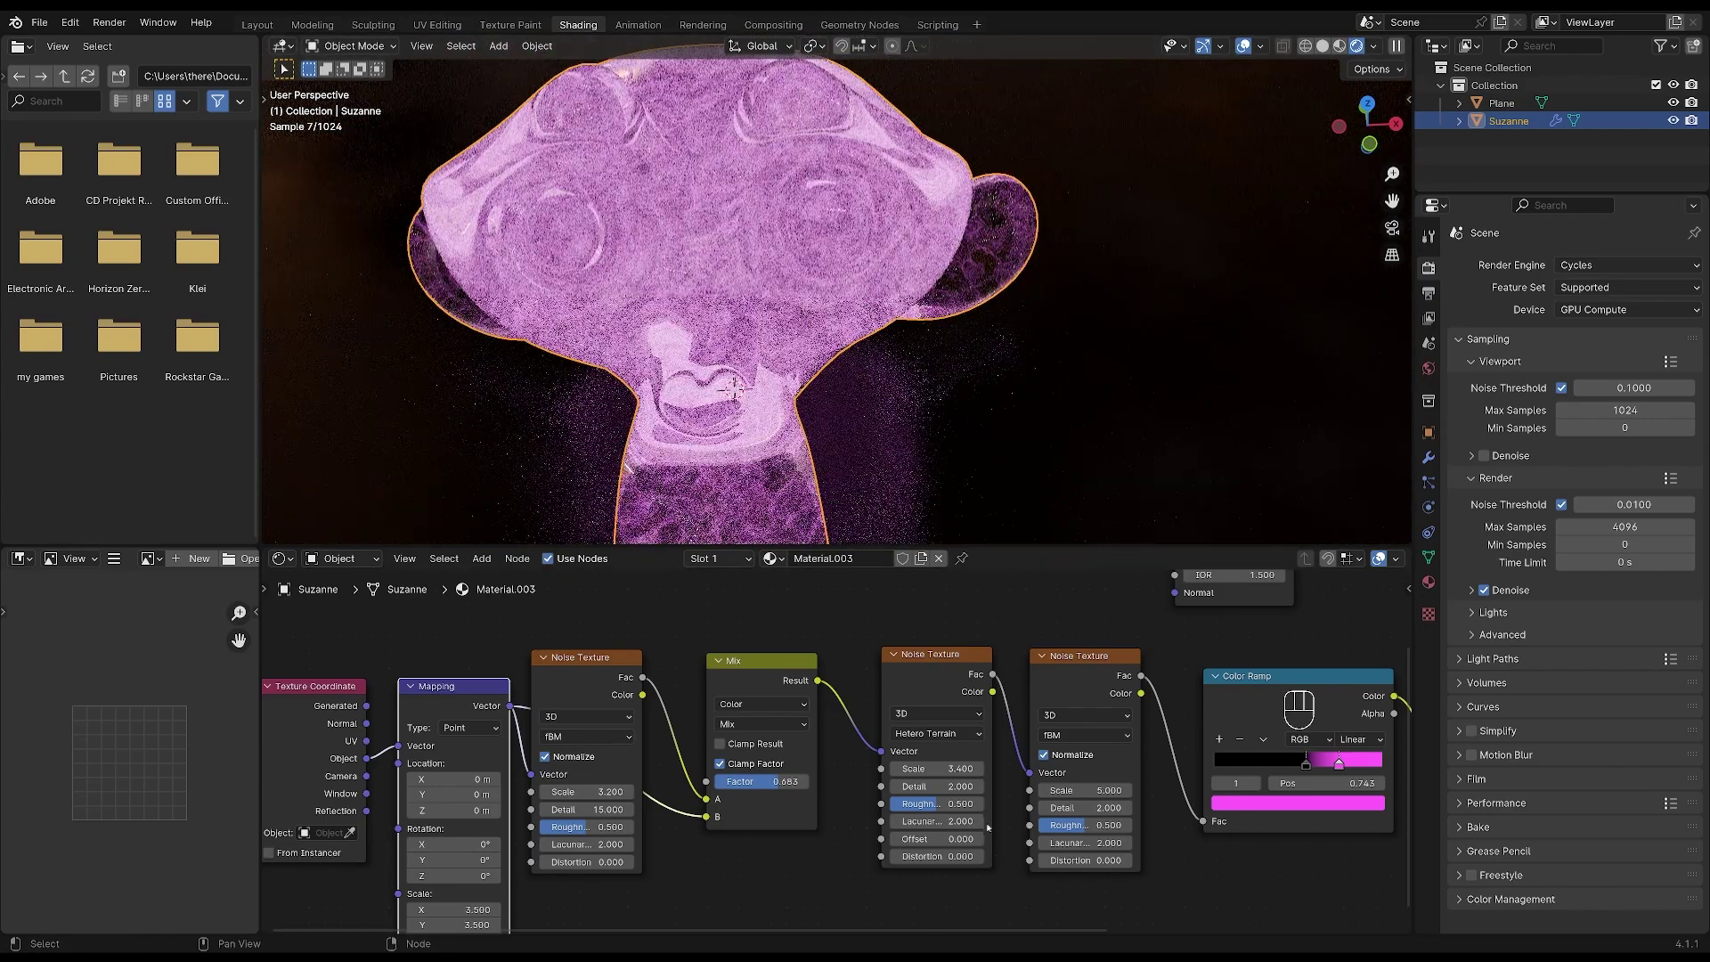
drag(949, 768, 900, 767)
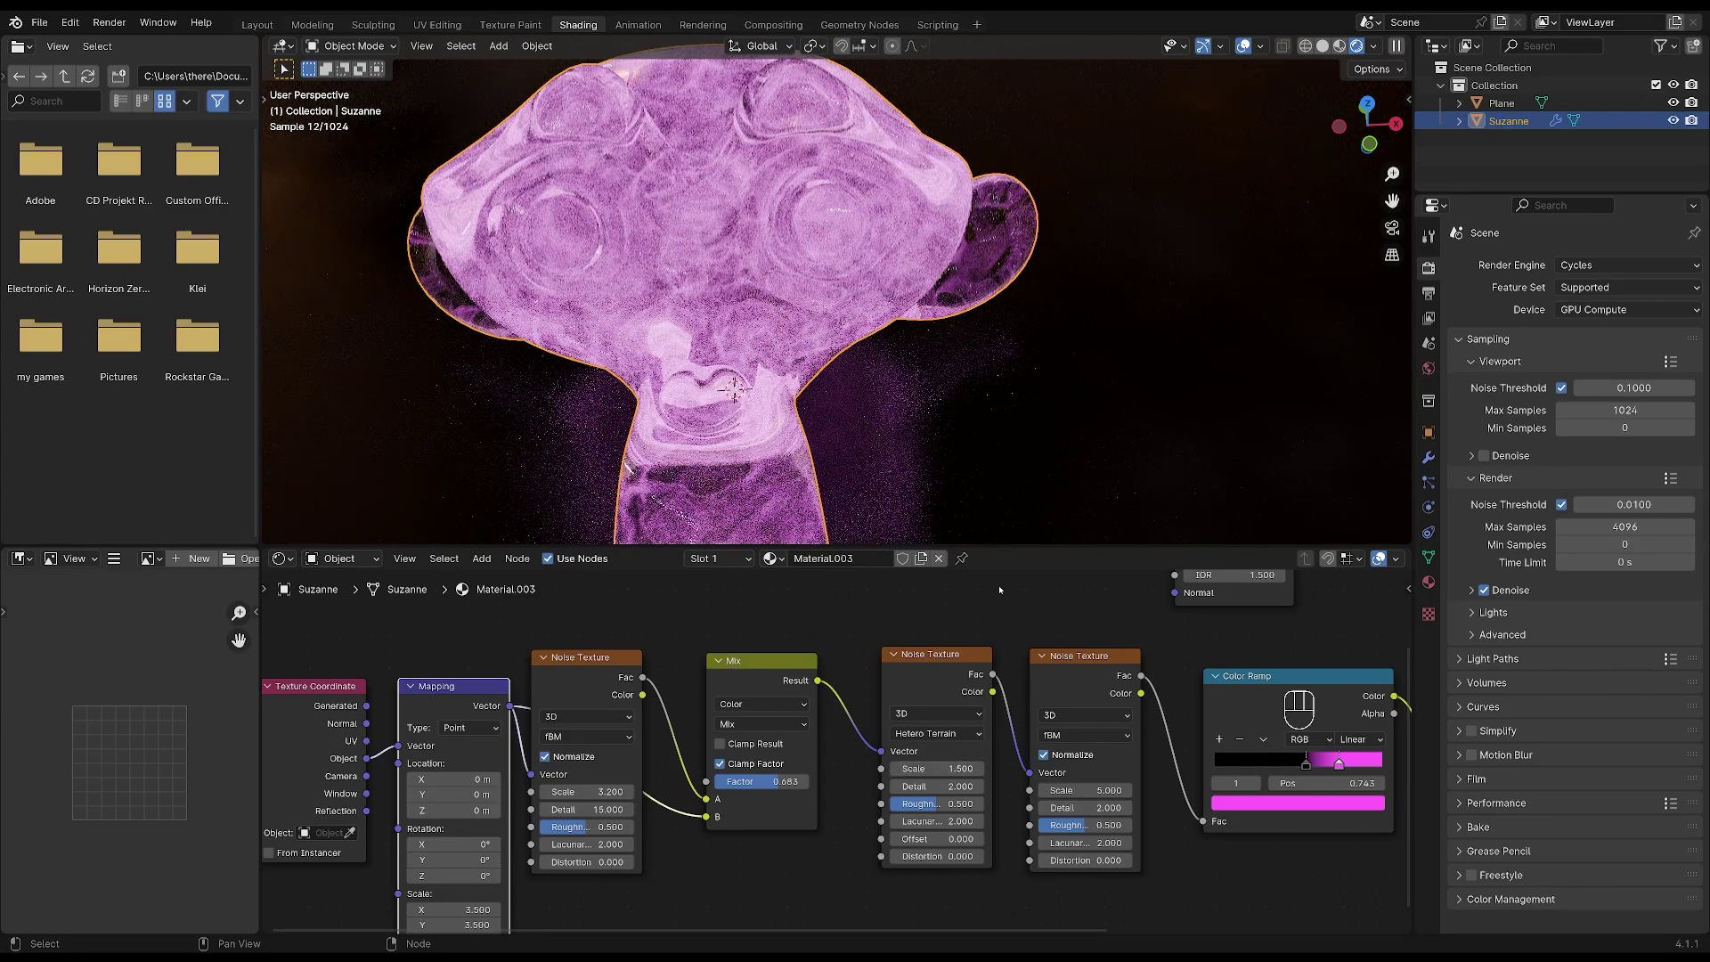
middle_drag(962, 383, 846, 472)
drag(1343, 764, 1322, 768)
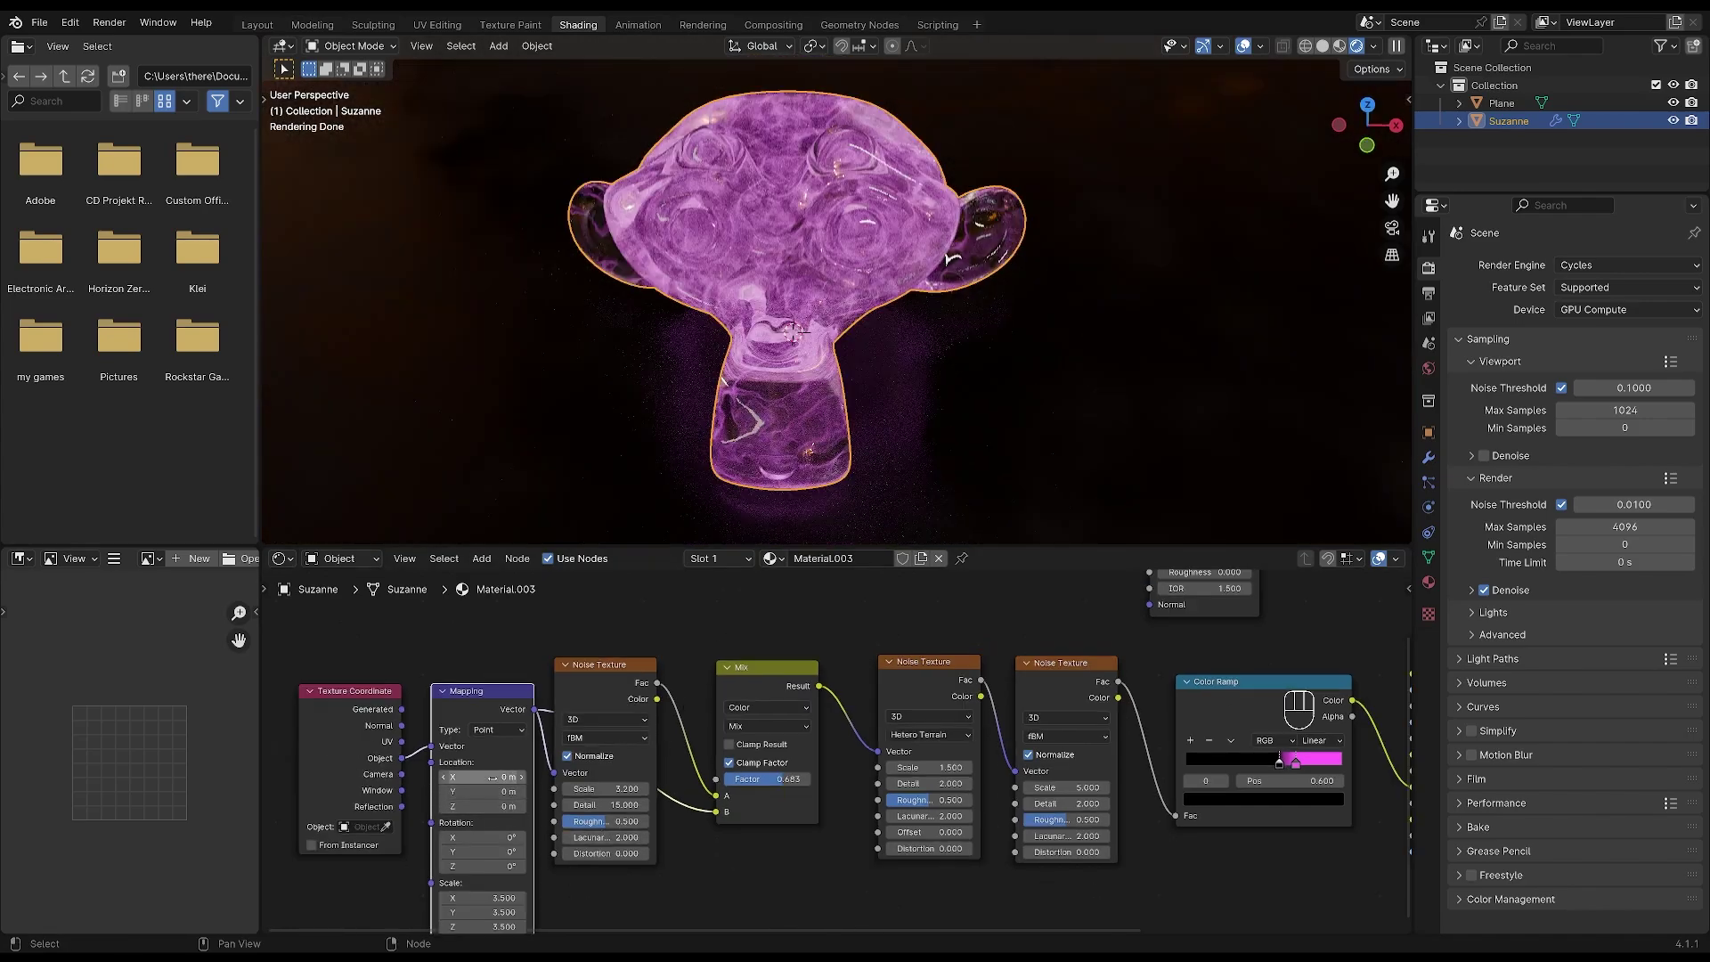
Step: Try sliding the Mapping node's X location to preview the noise moving through the monkey head
key(ctrl+z)
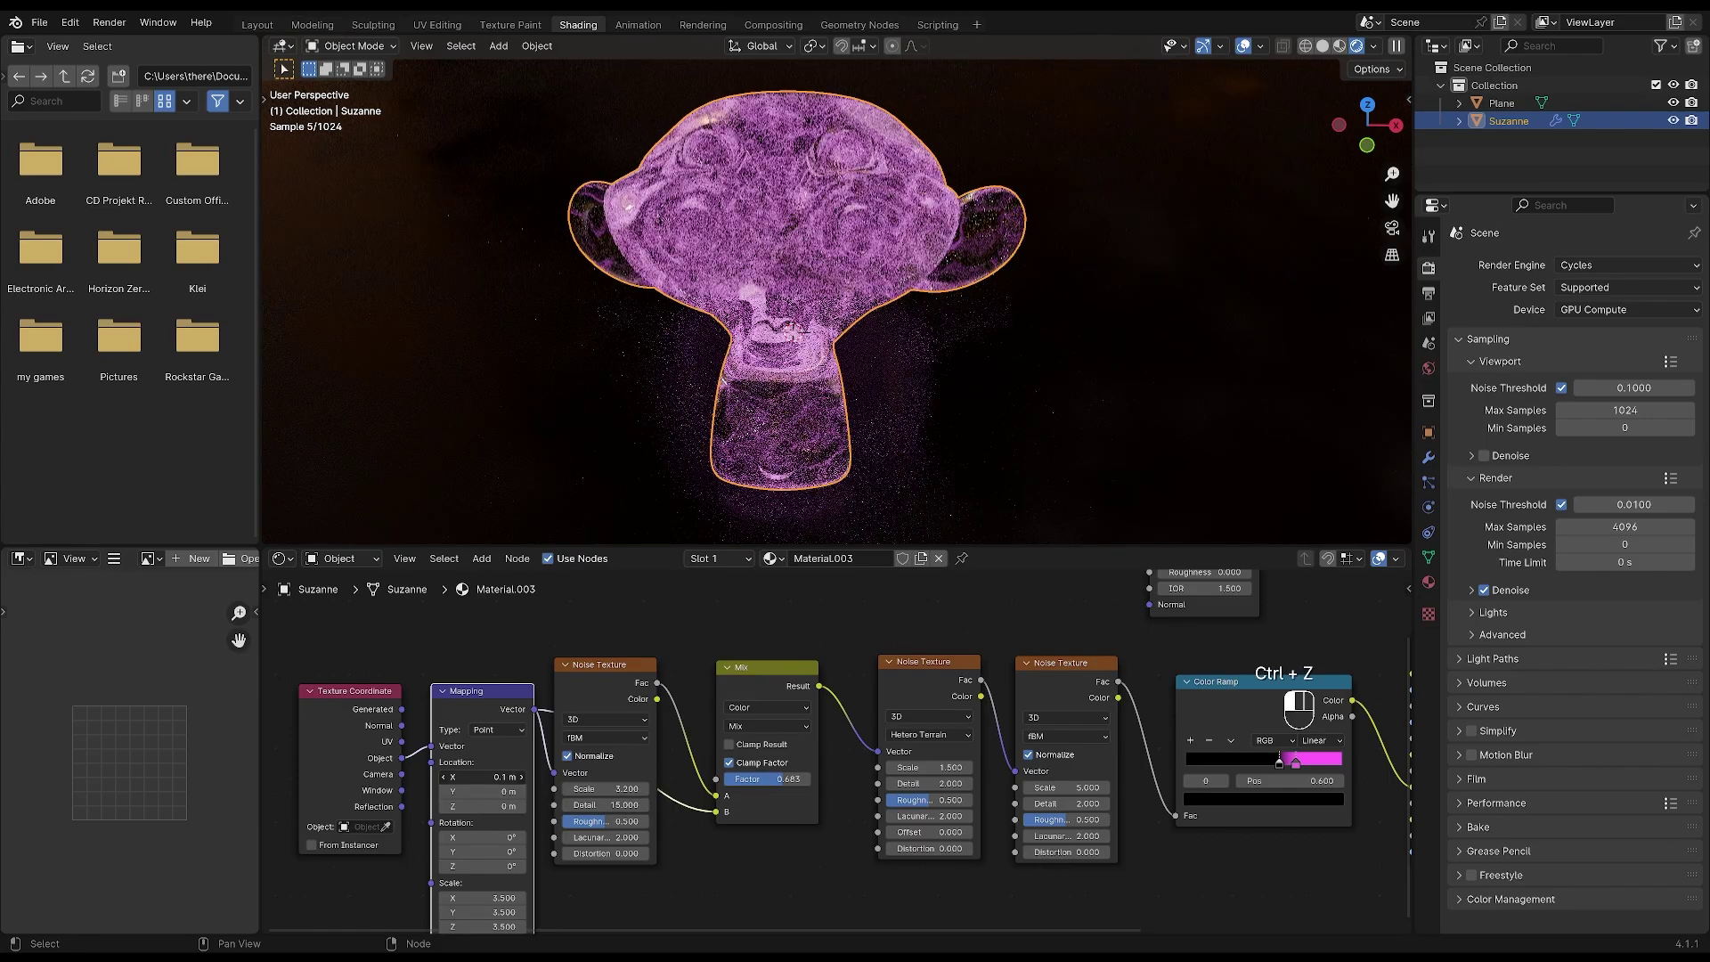
drag(482, 776, 439, 776)
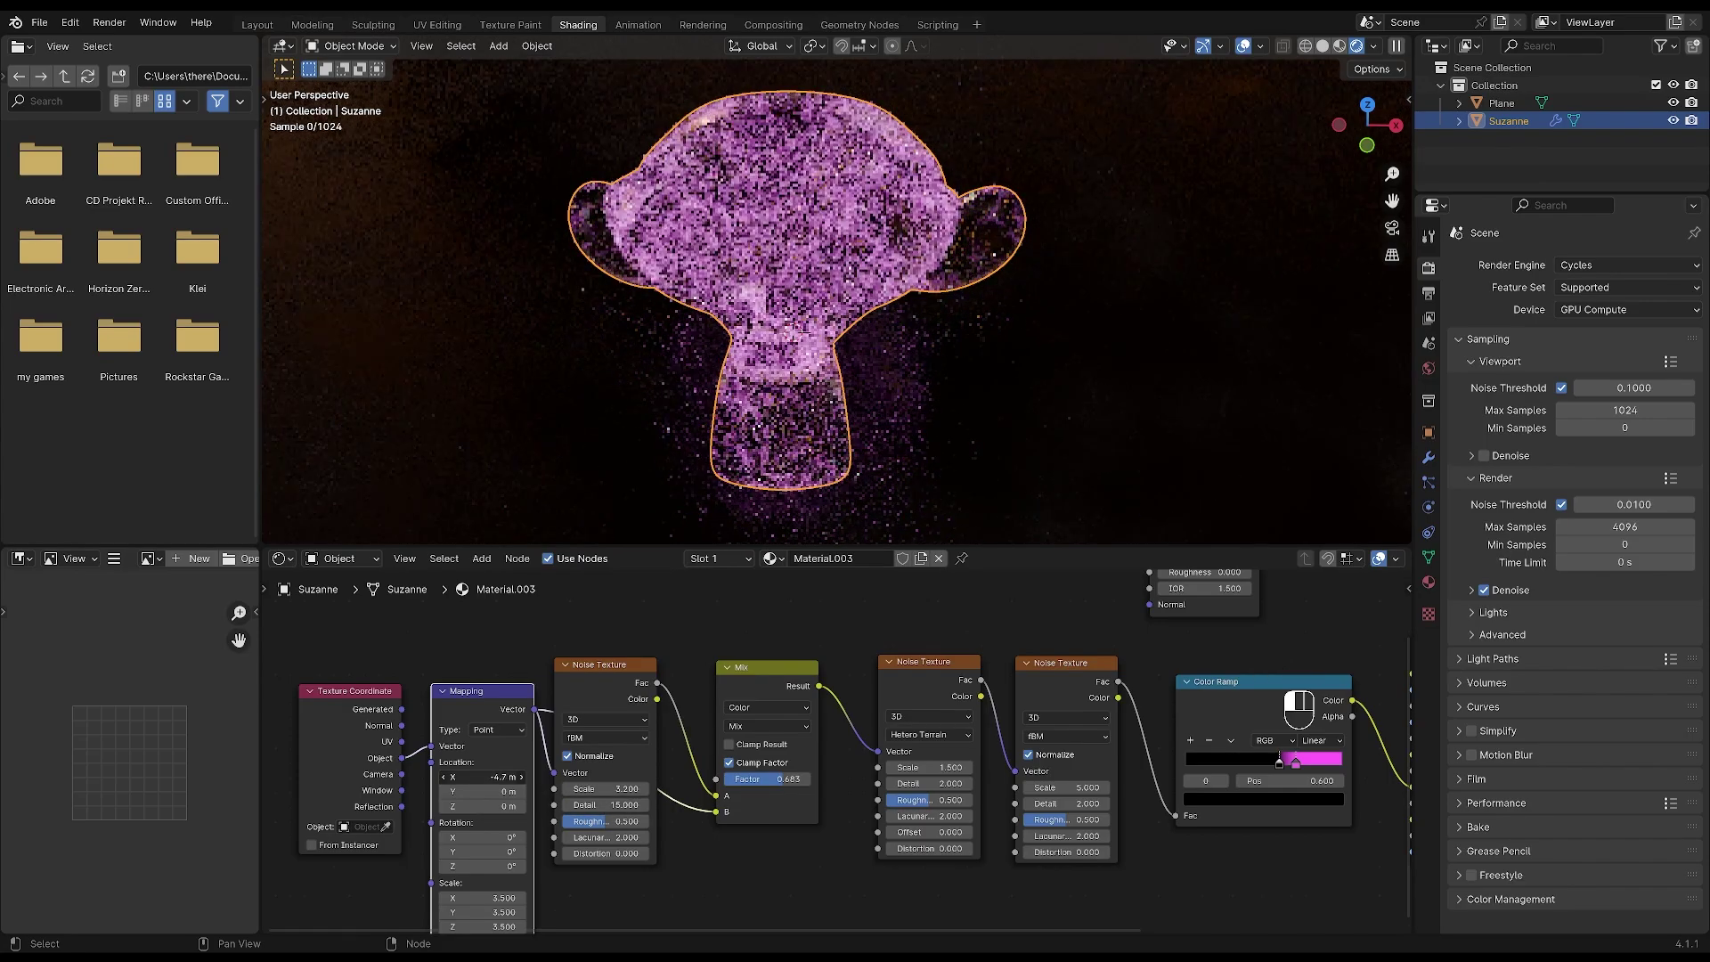
right_click(502, 777)
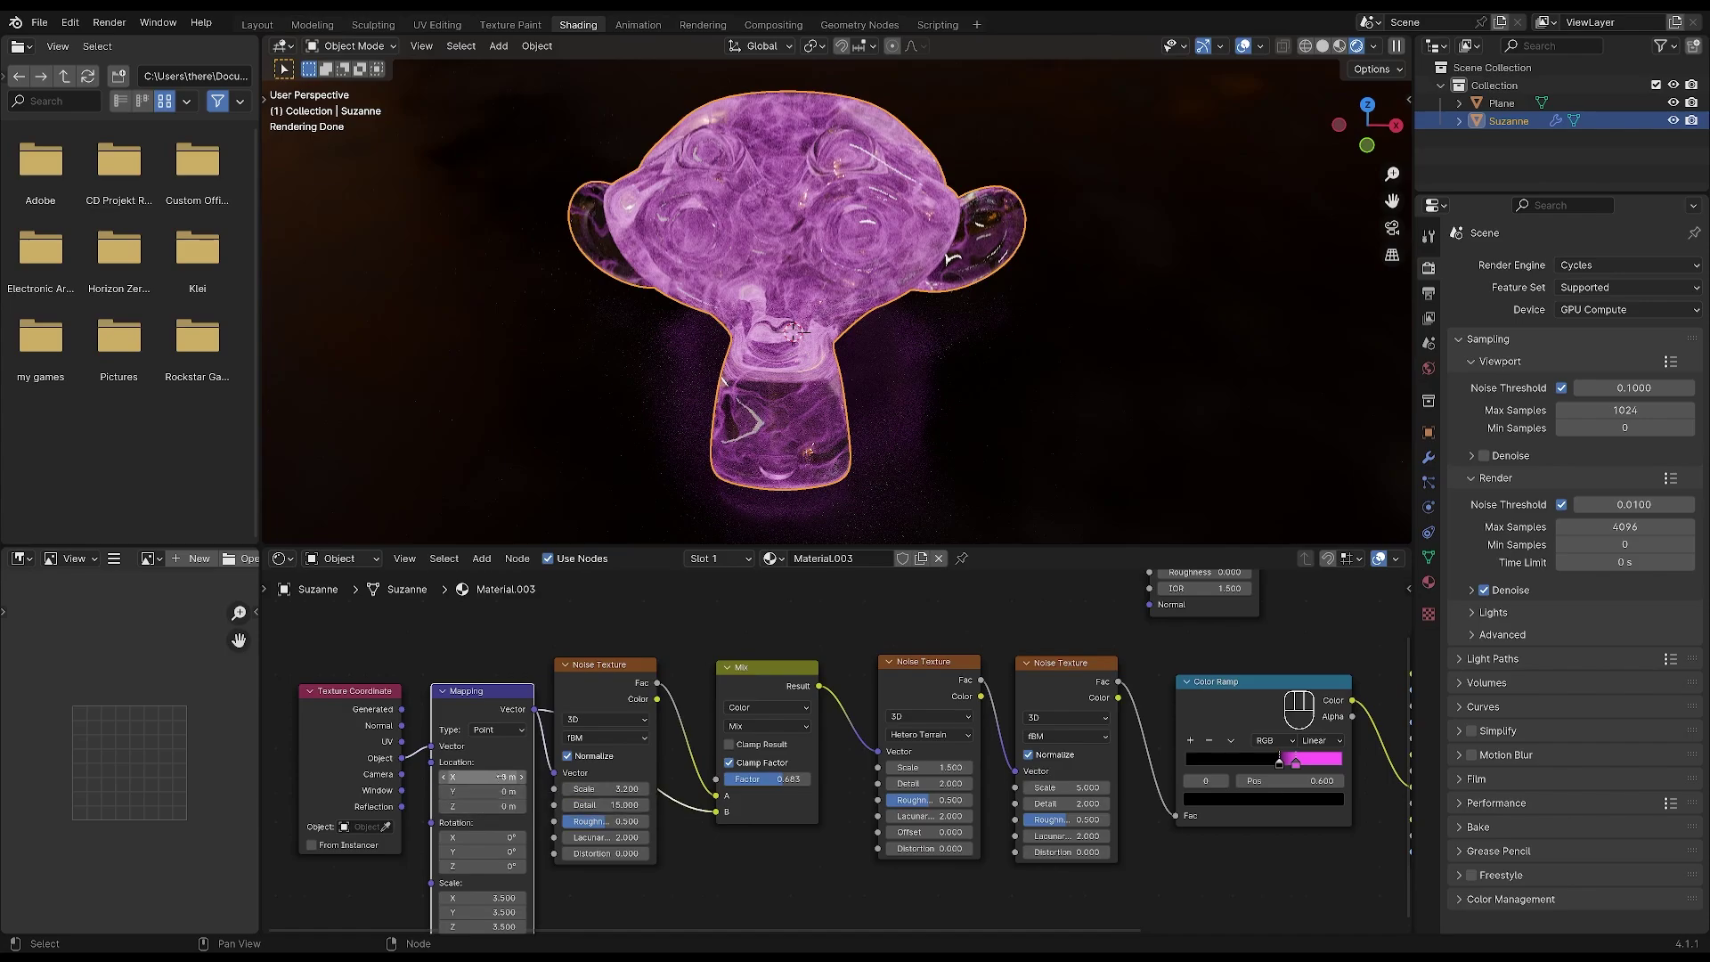
Step: Drive the Mapping node's X location with the expression #frame/80
click(502, 777)
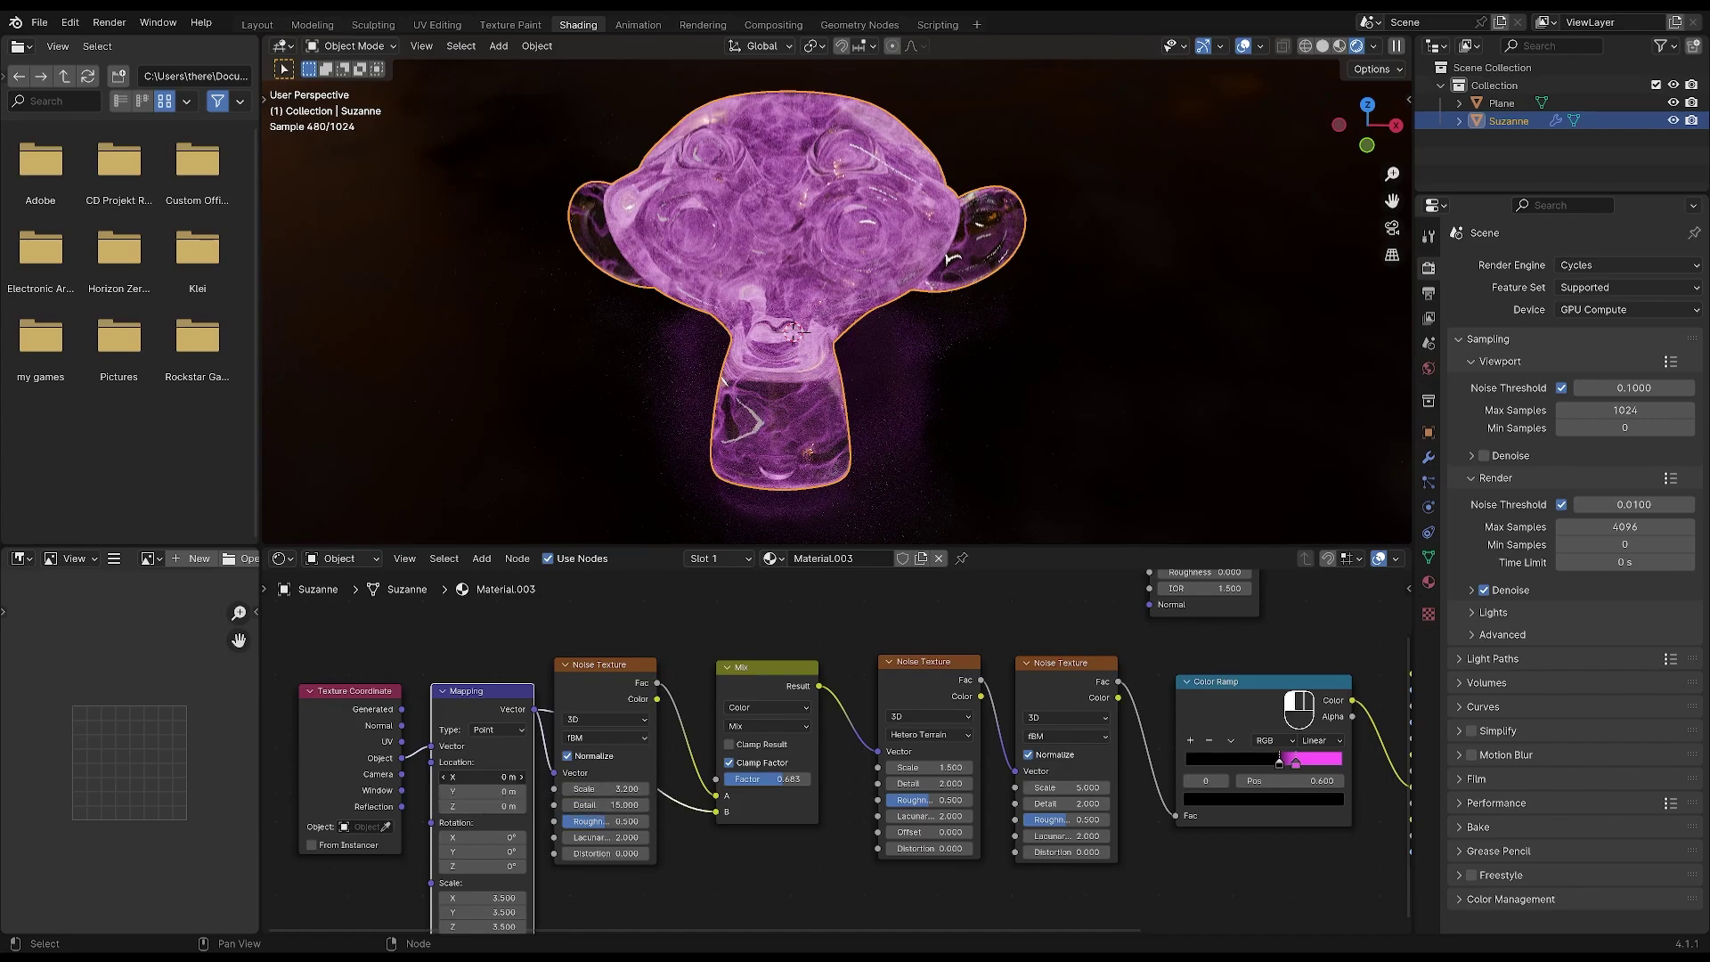
click(502, 777)
text(#fame)
key(BackSpace)
key(BackSpace)
text(rame/80)
key(Return)
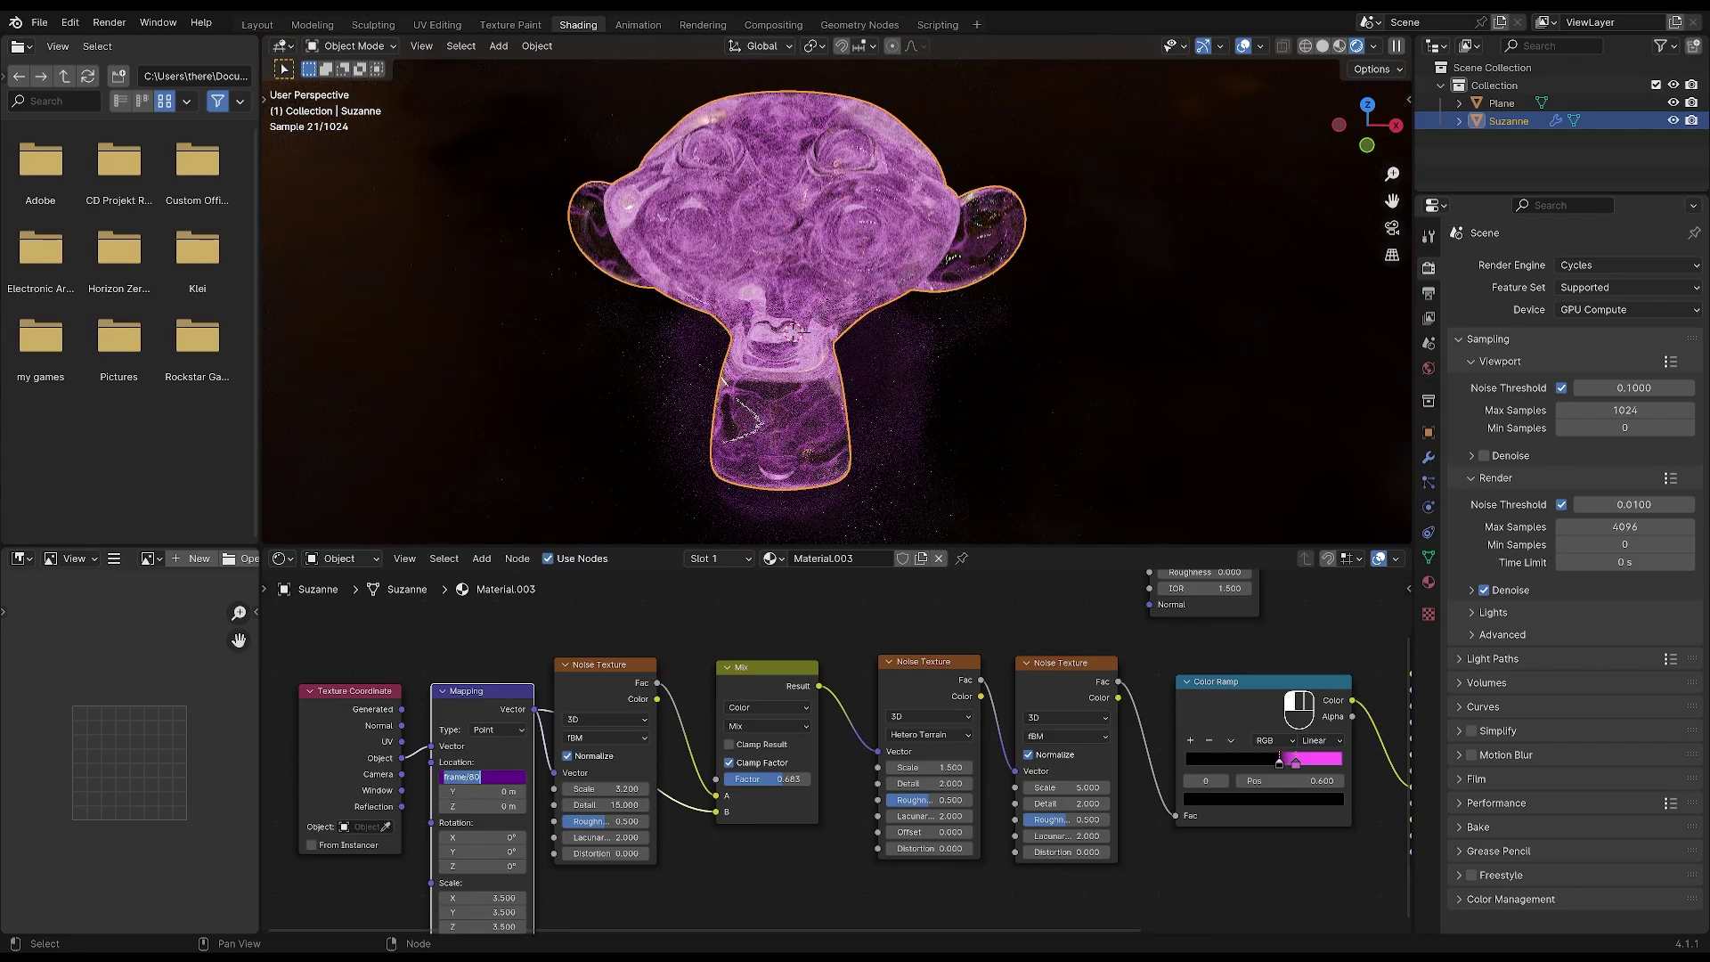
click(469, 777)
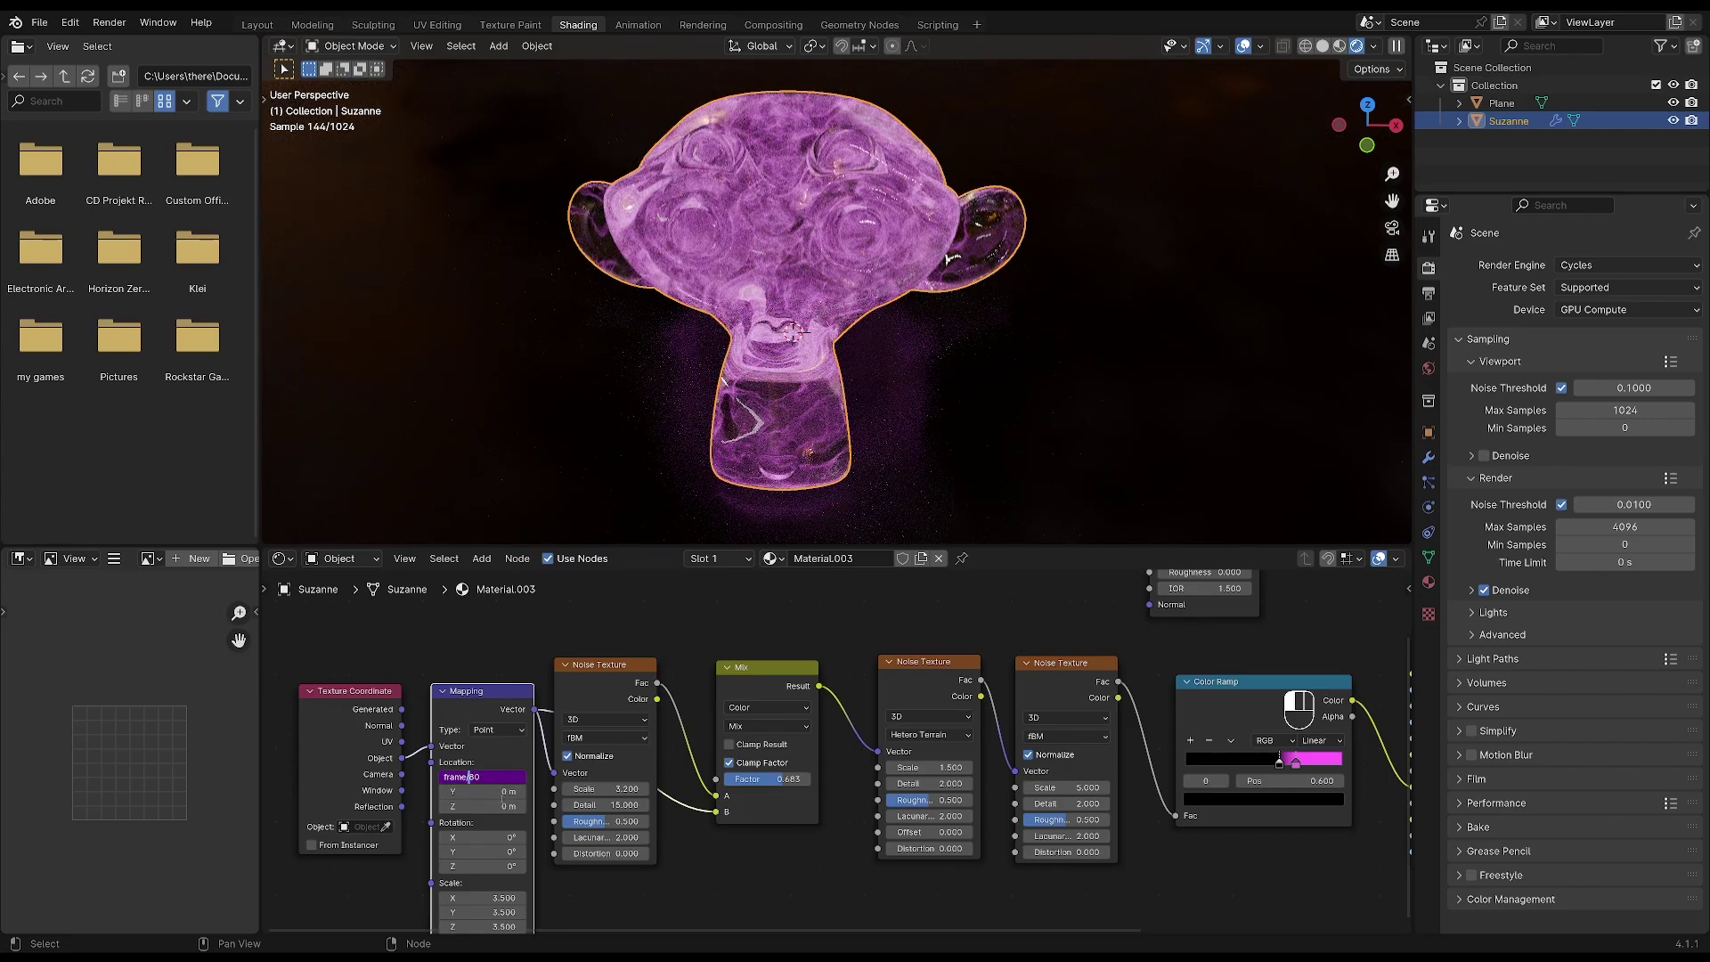
key(Return)
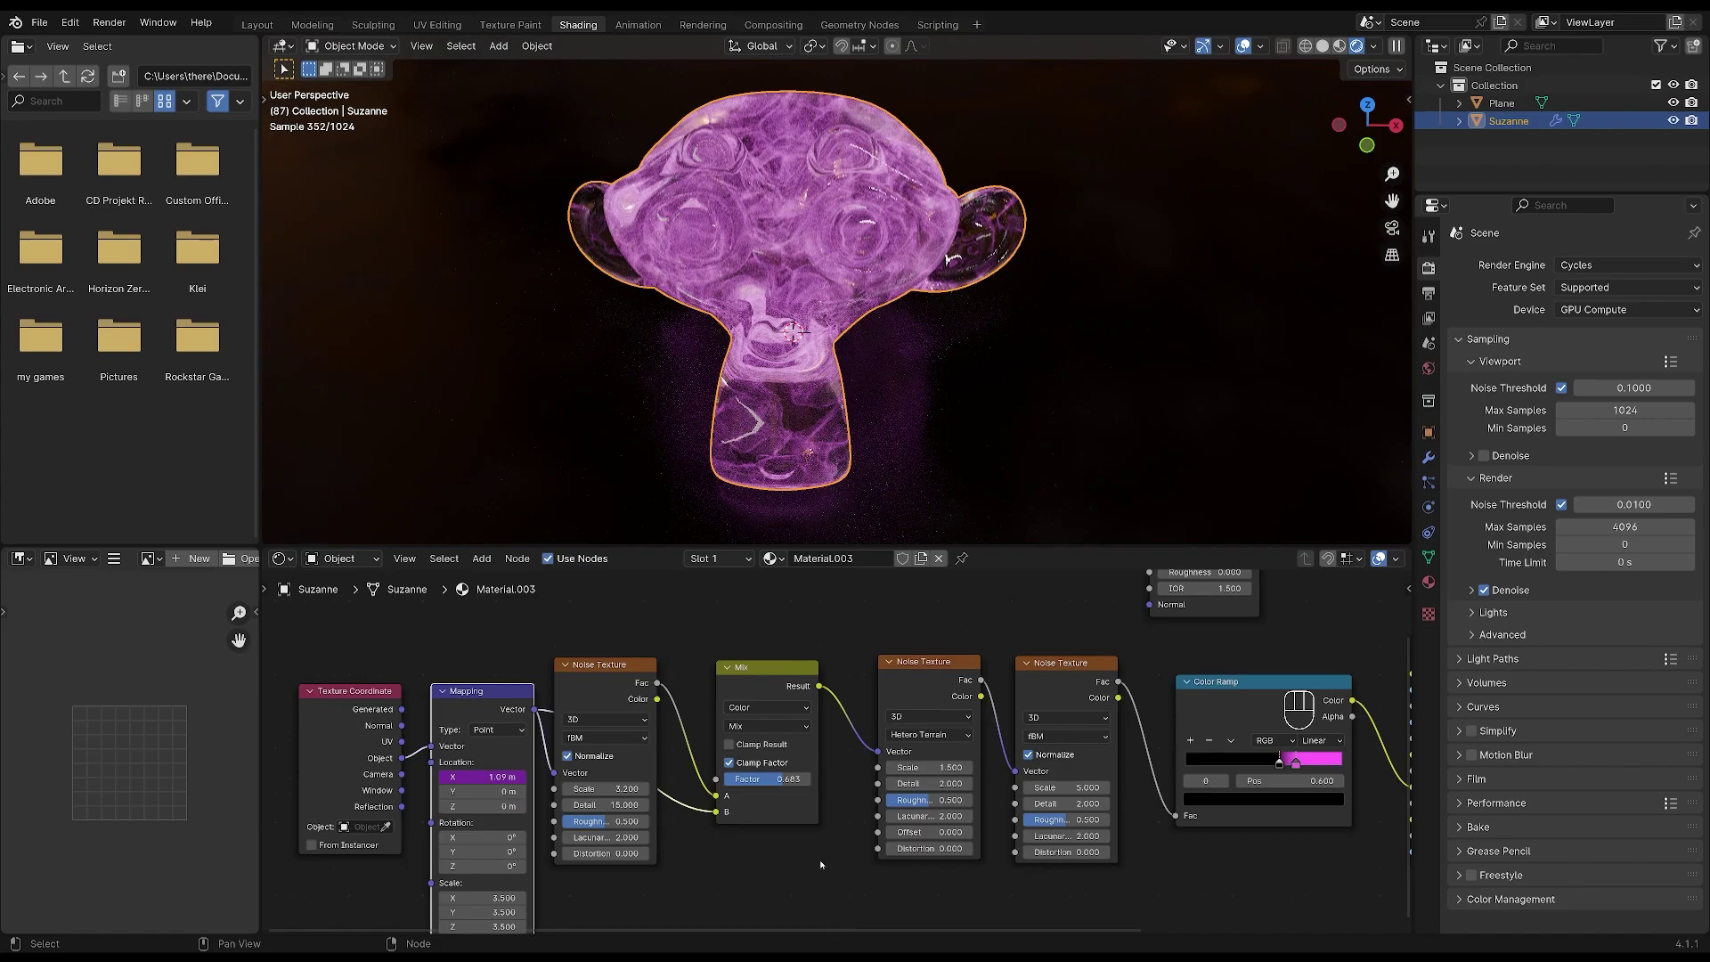
Step: Drive the Mapping node's Z location with the expression #frame/30
double_click(485, 806)
text(#)
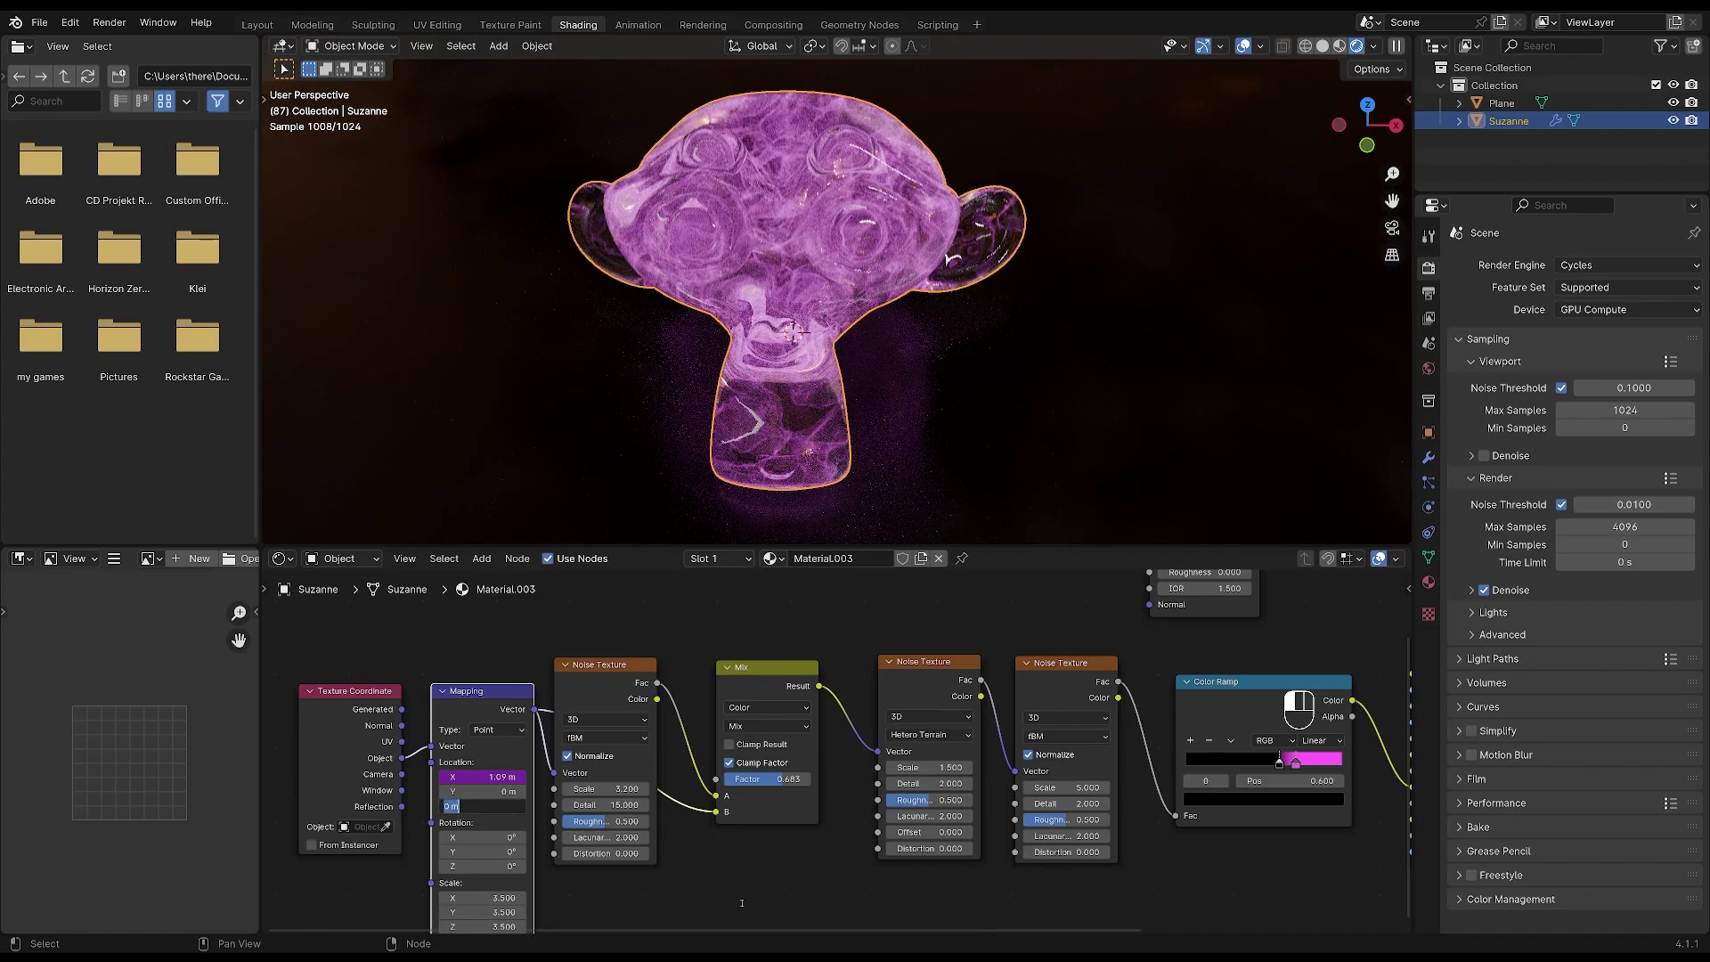
text(frame*)
key(BackSpace)
text(/)
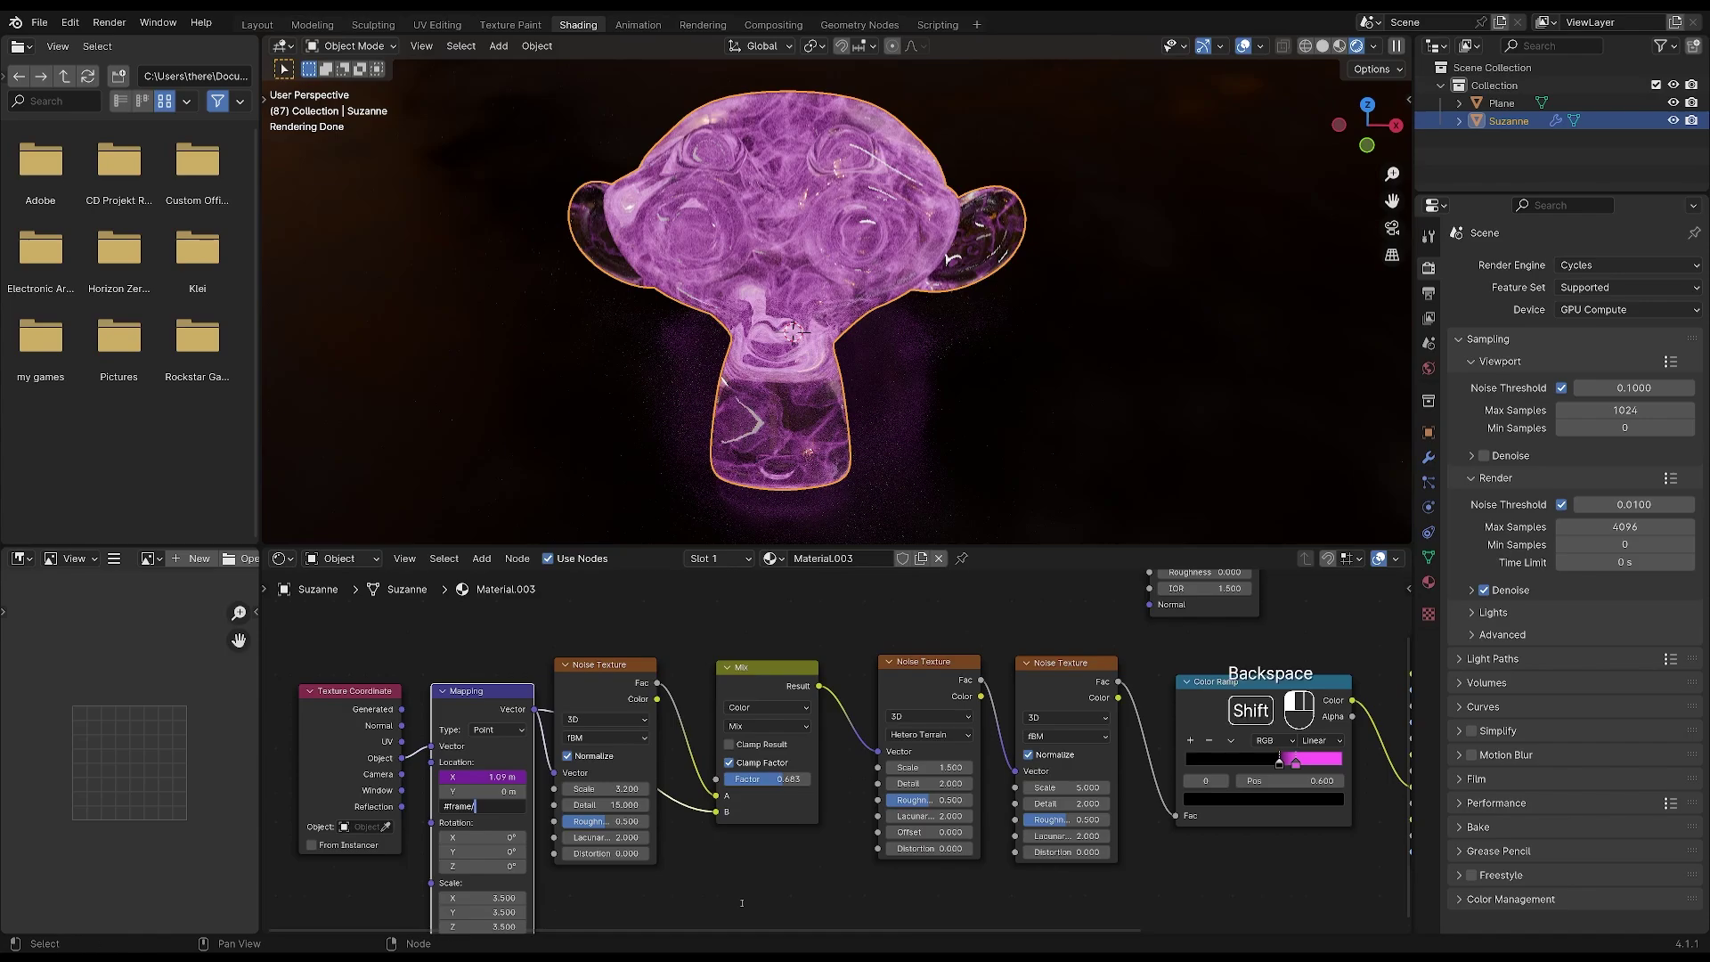
text(30)
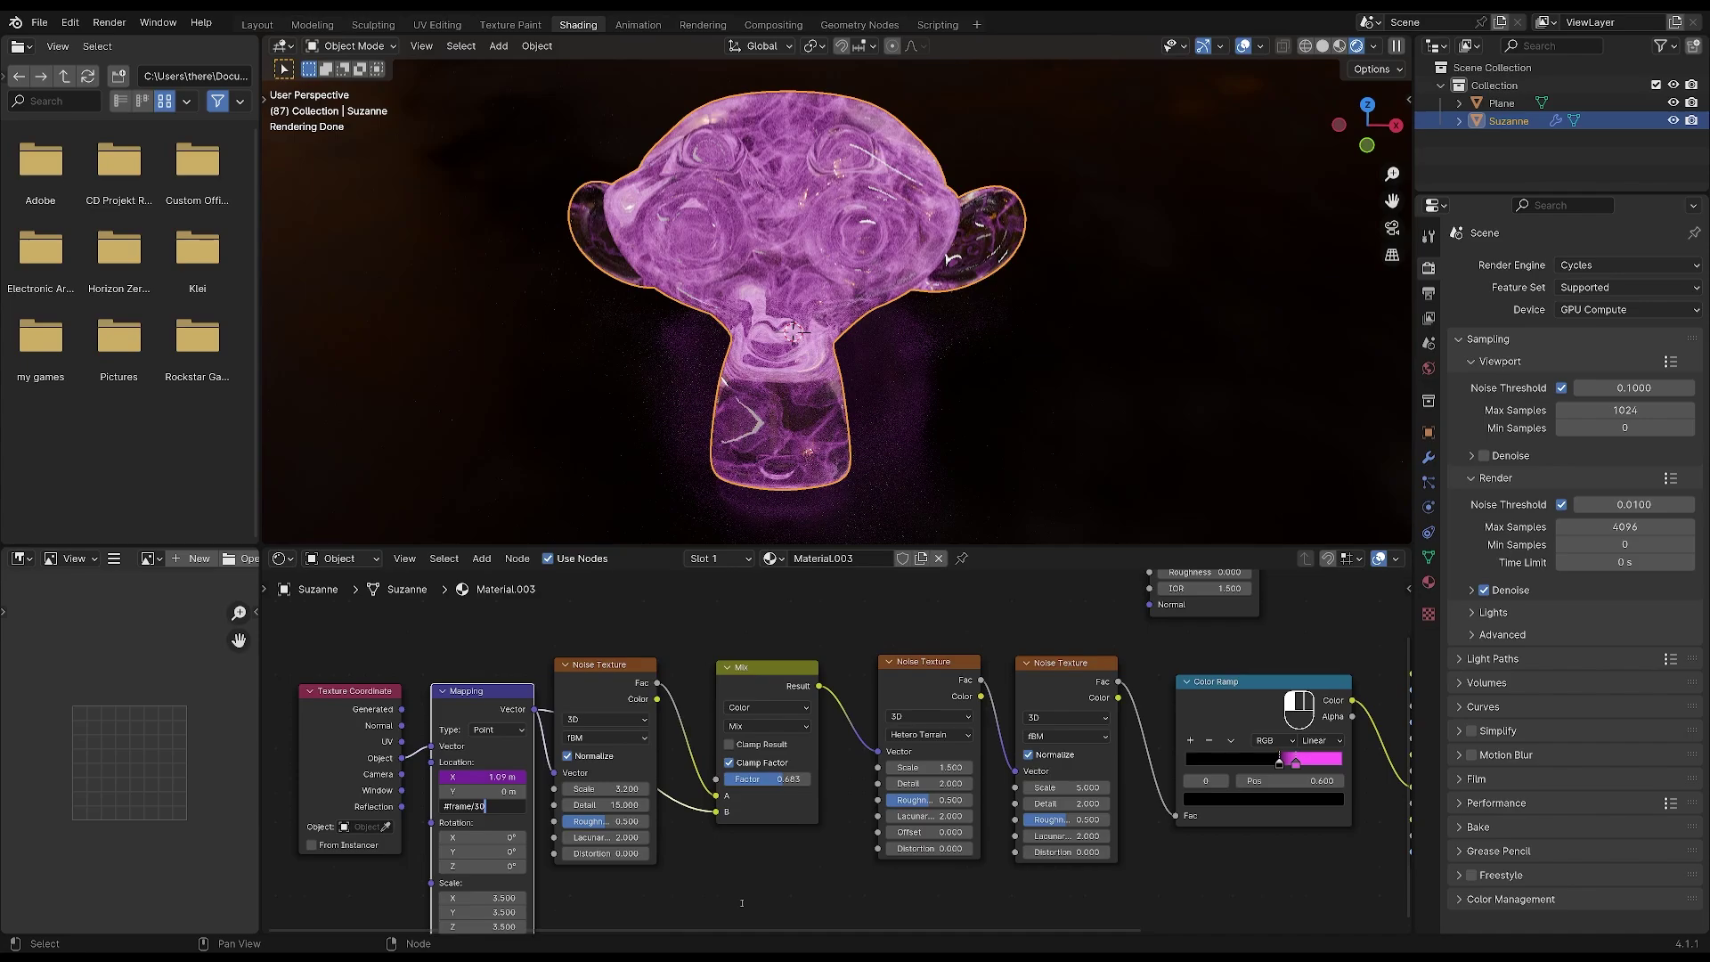
key(Return)
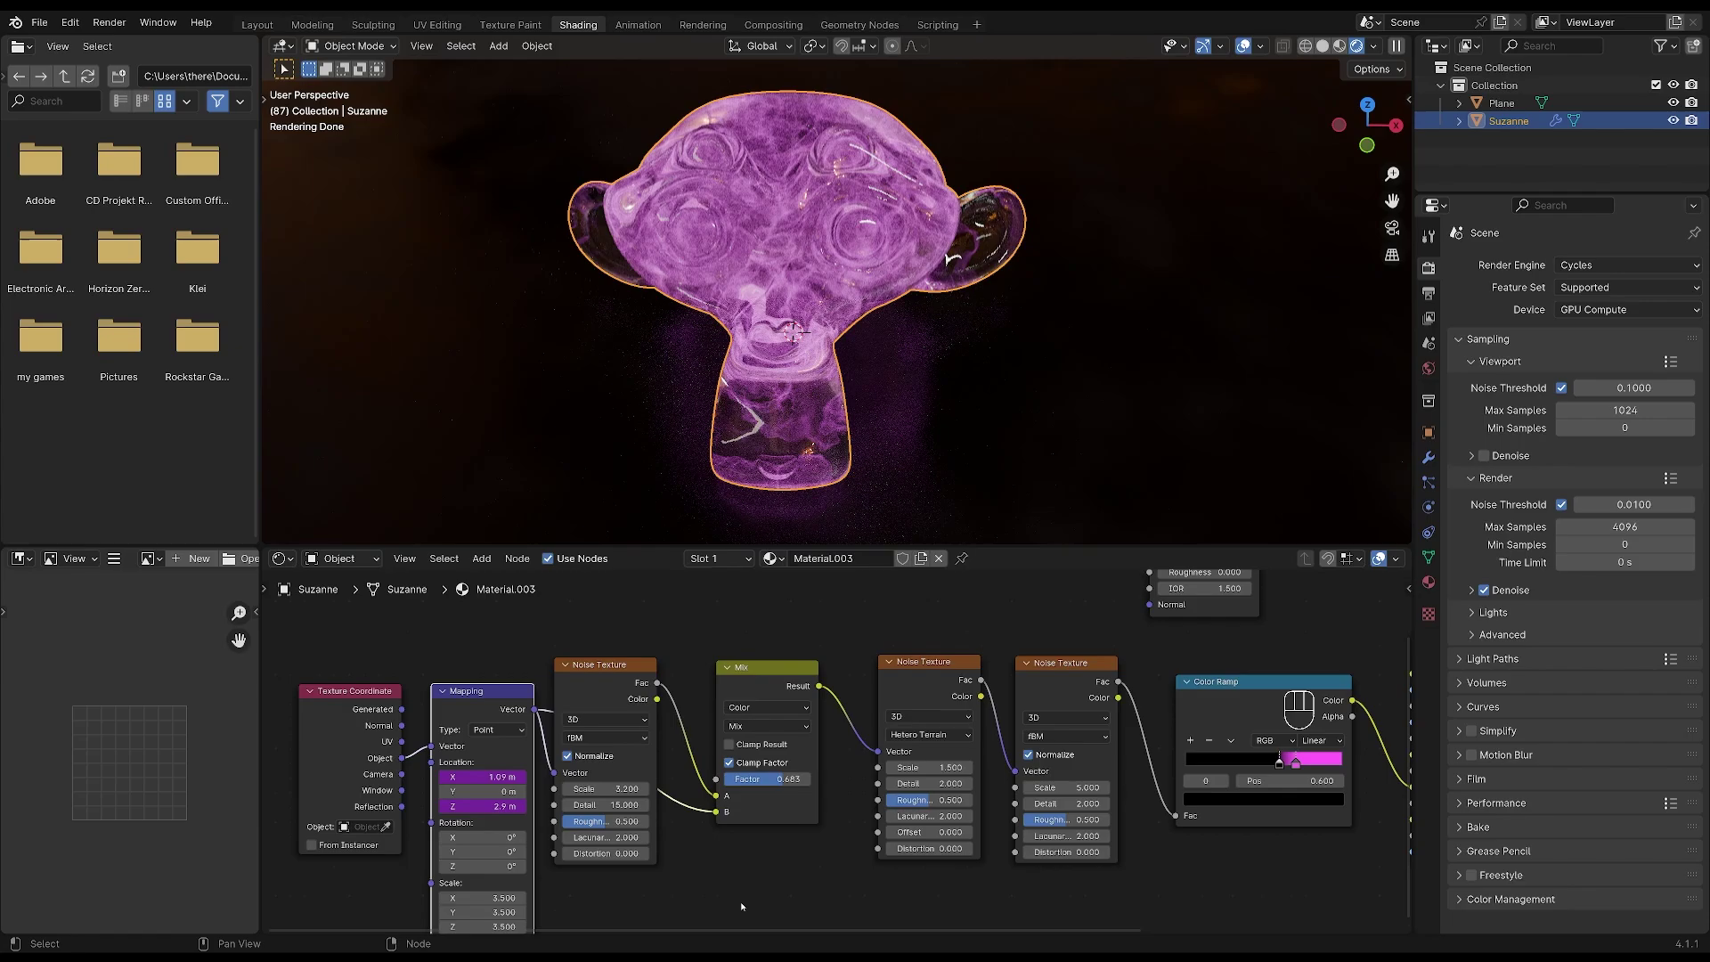
Step: Increase the Mix node's Factor to about 0.78
drag(790, 778, 792, 778)
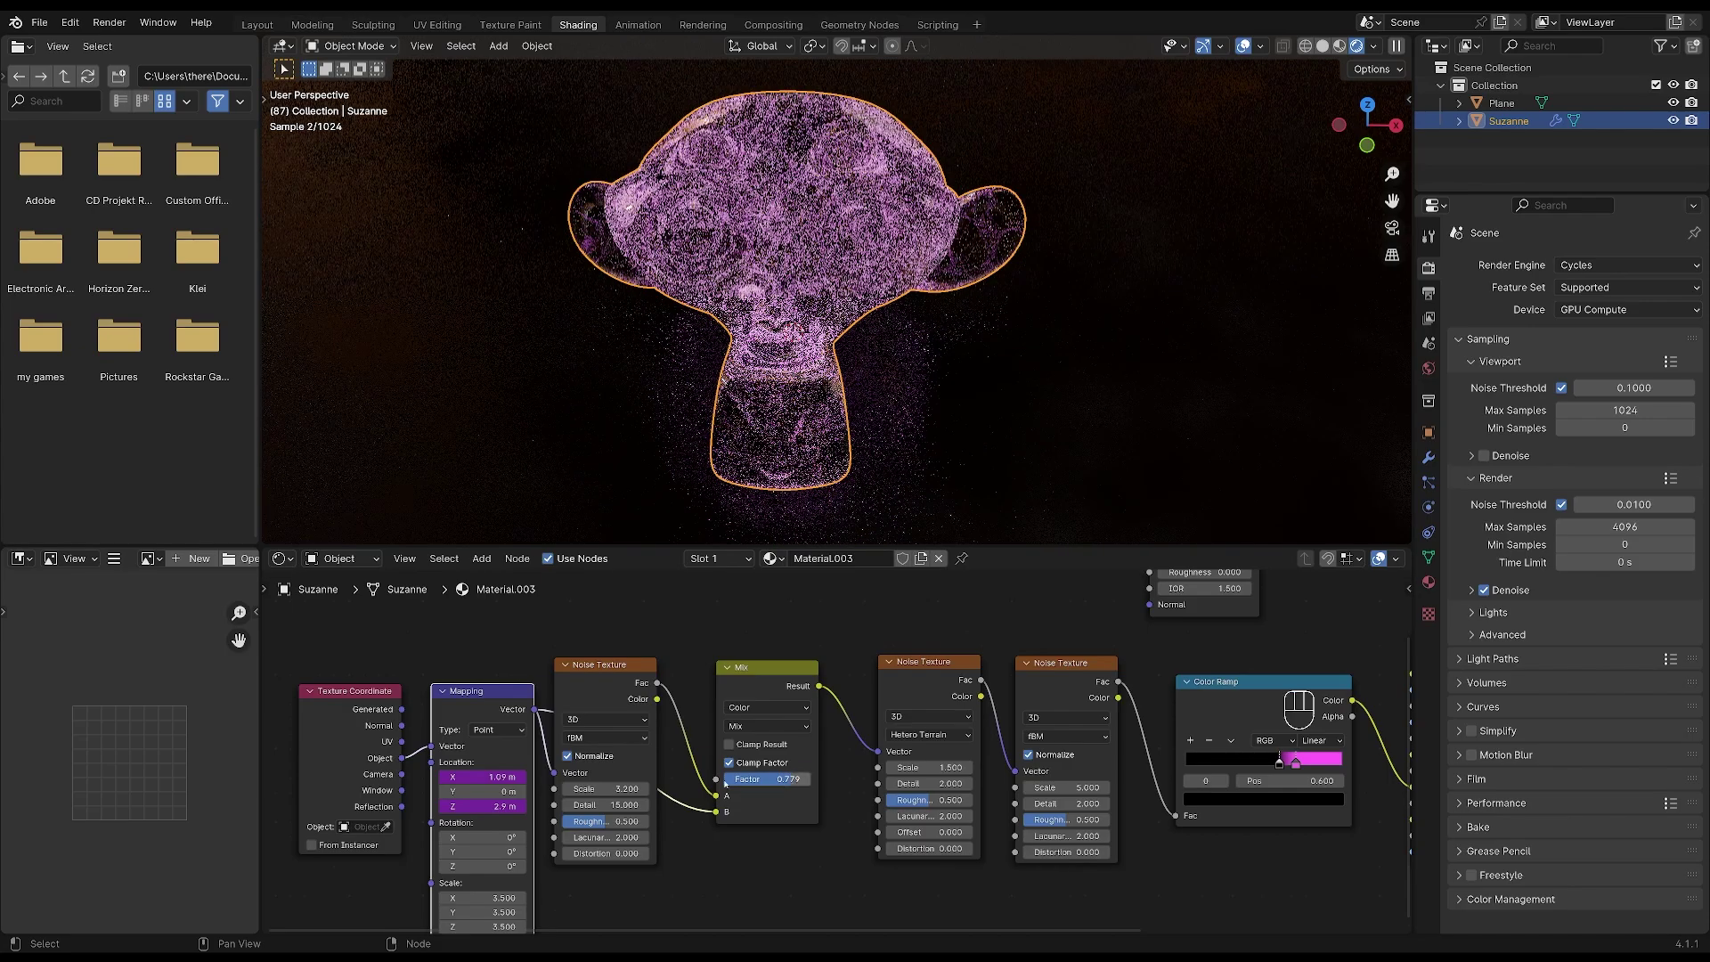